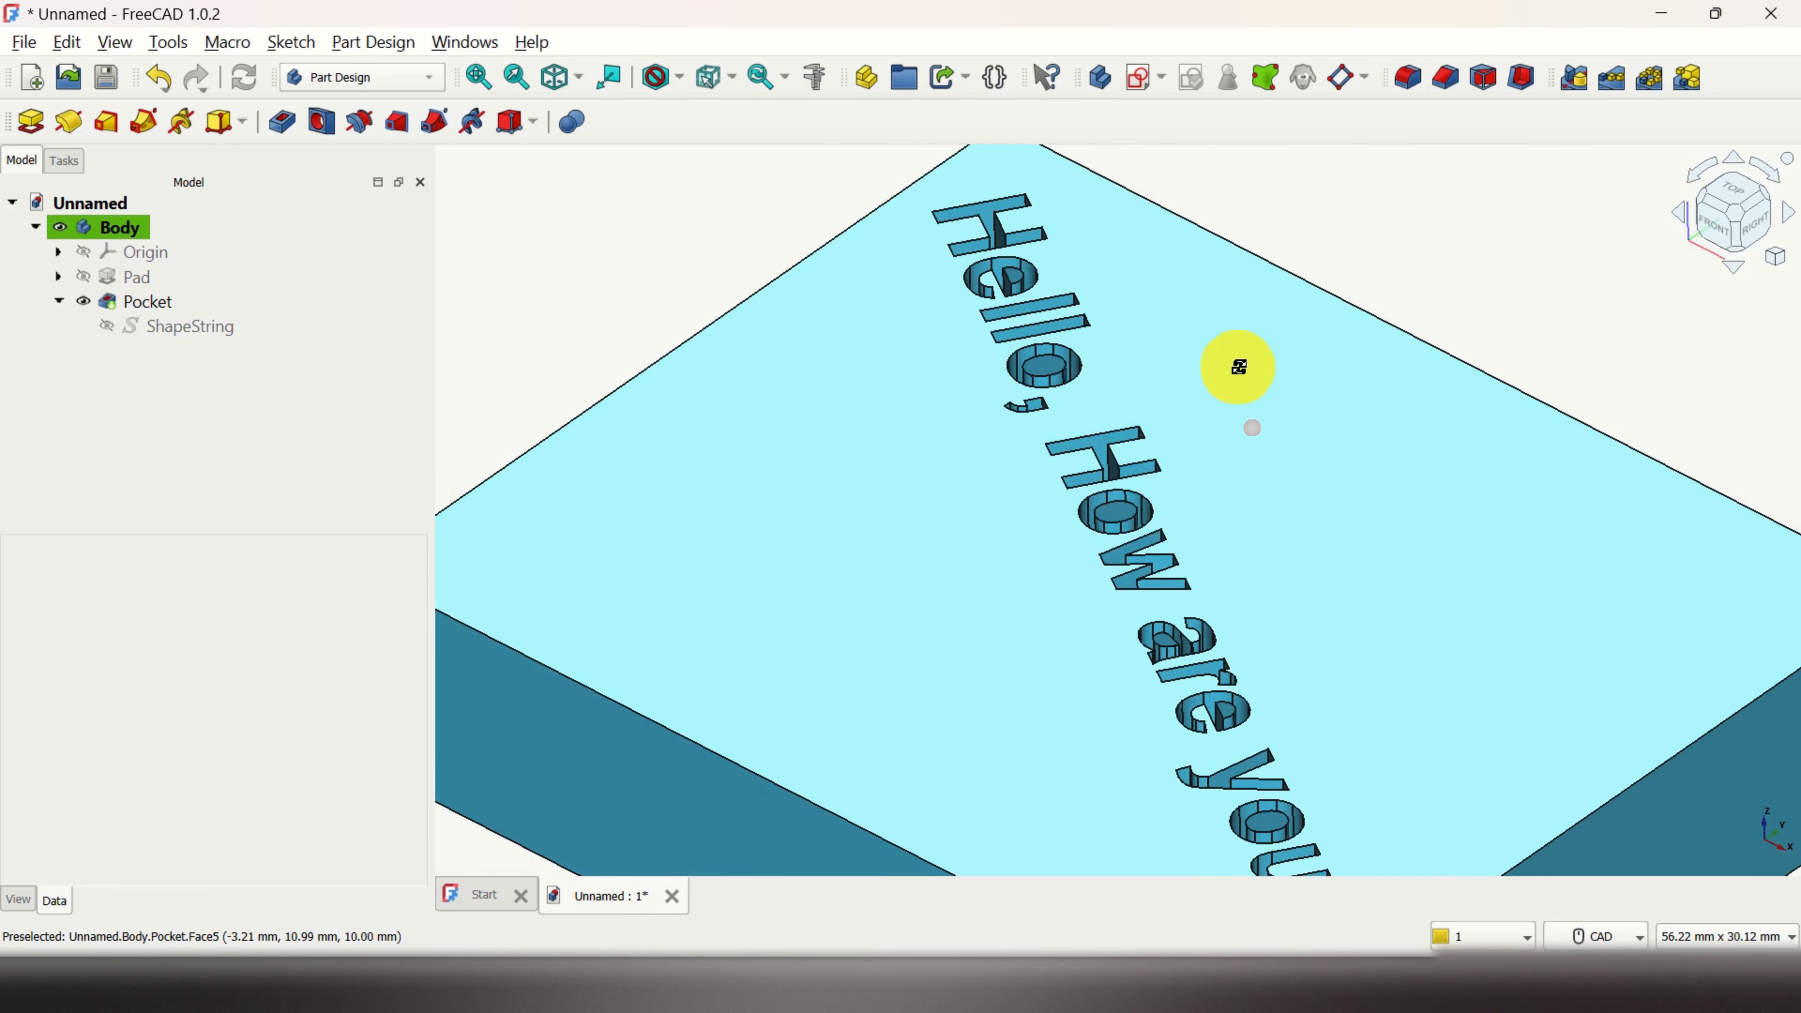
Step: Change the ShapeString text from 'Hello, How are you?' to 'FreeCAD!'
scroll(1160, 394, "down", 2)
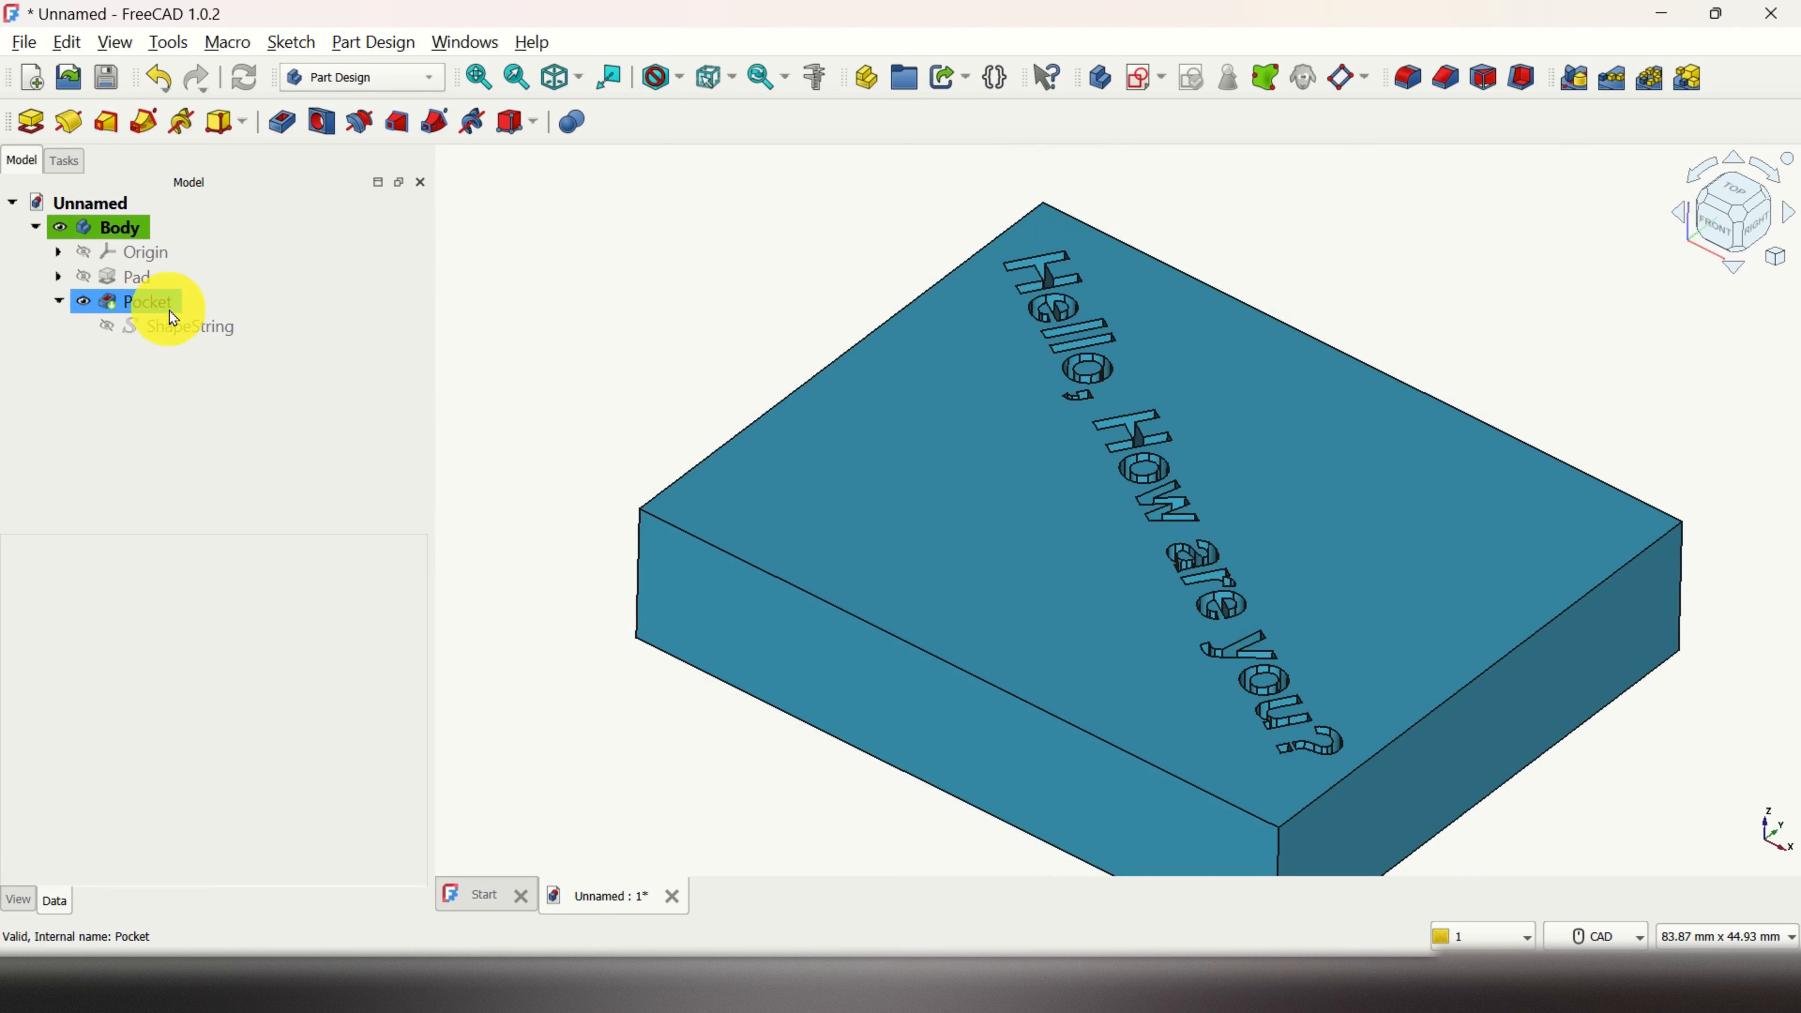
double_click(190, 327)
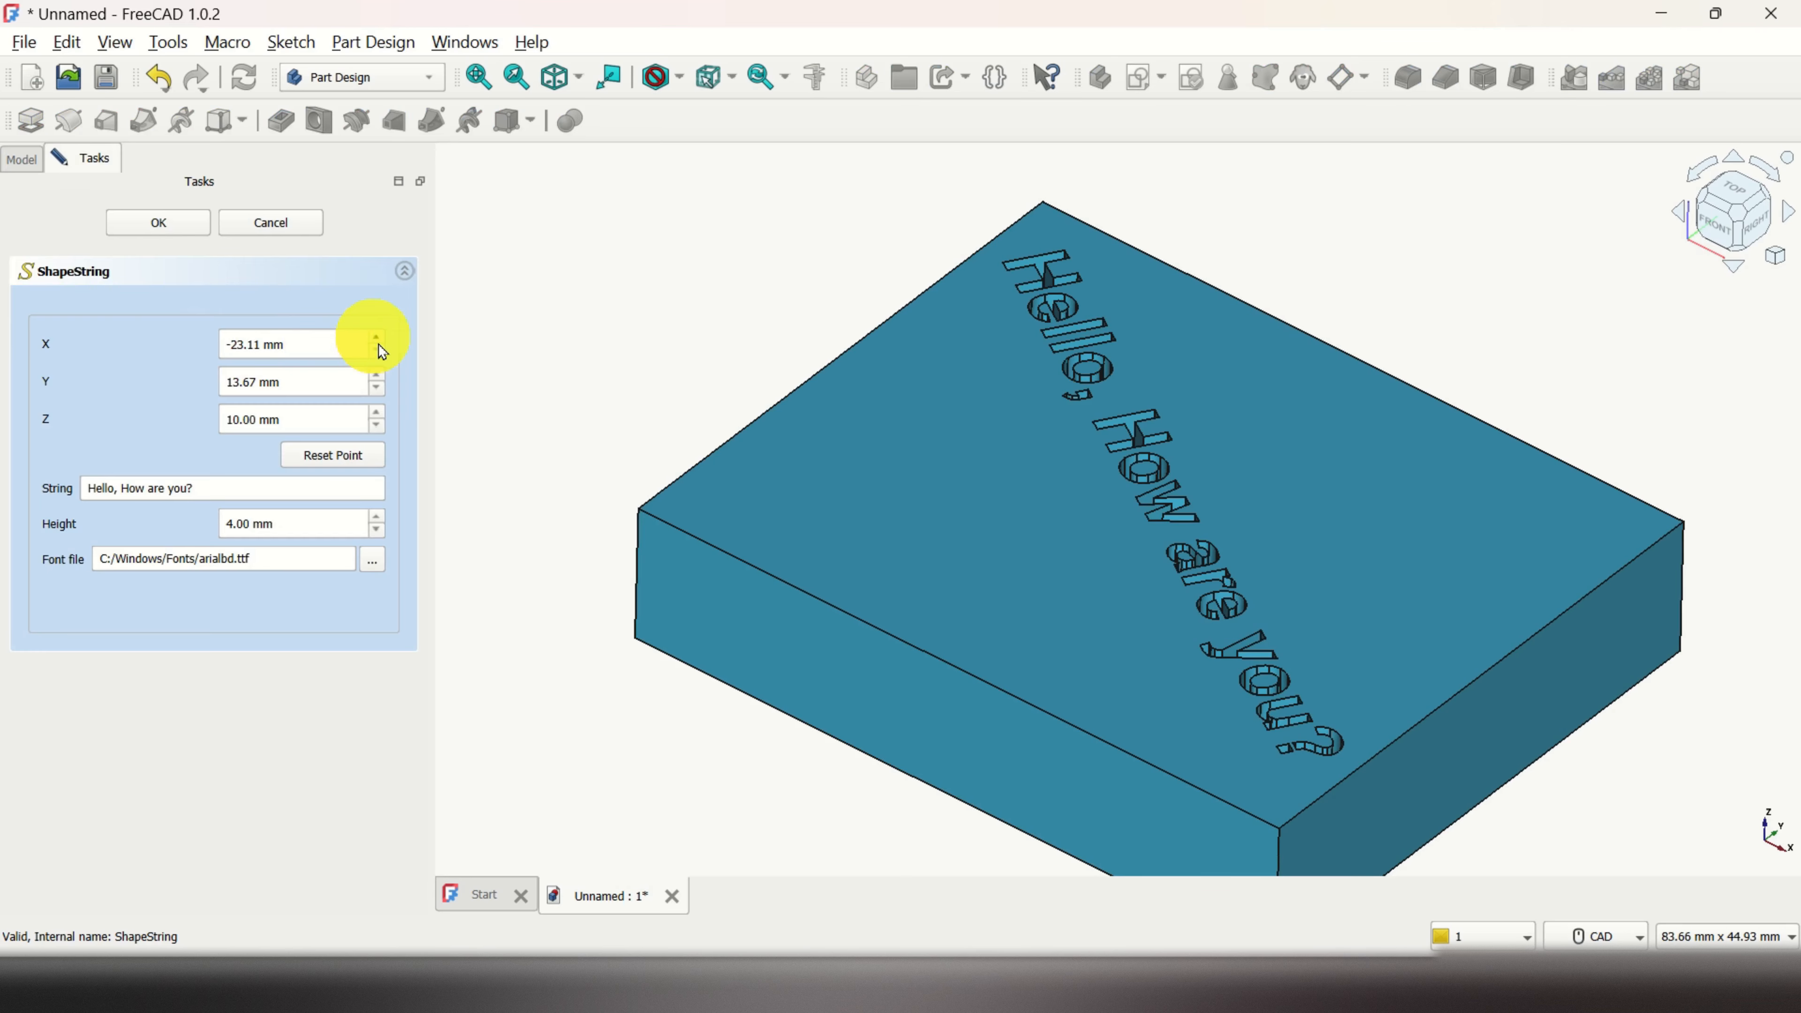
left_click(187, 489)
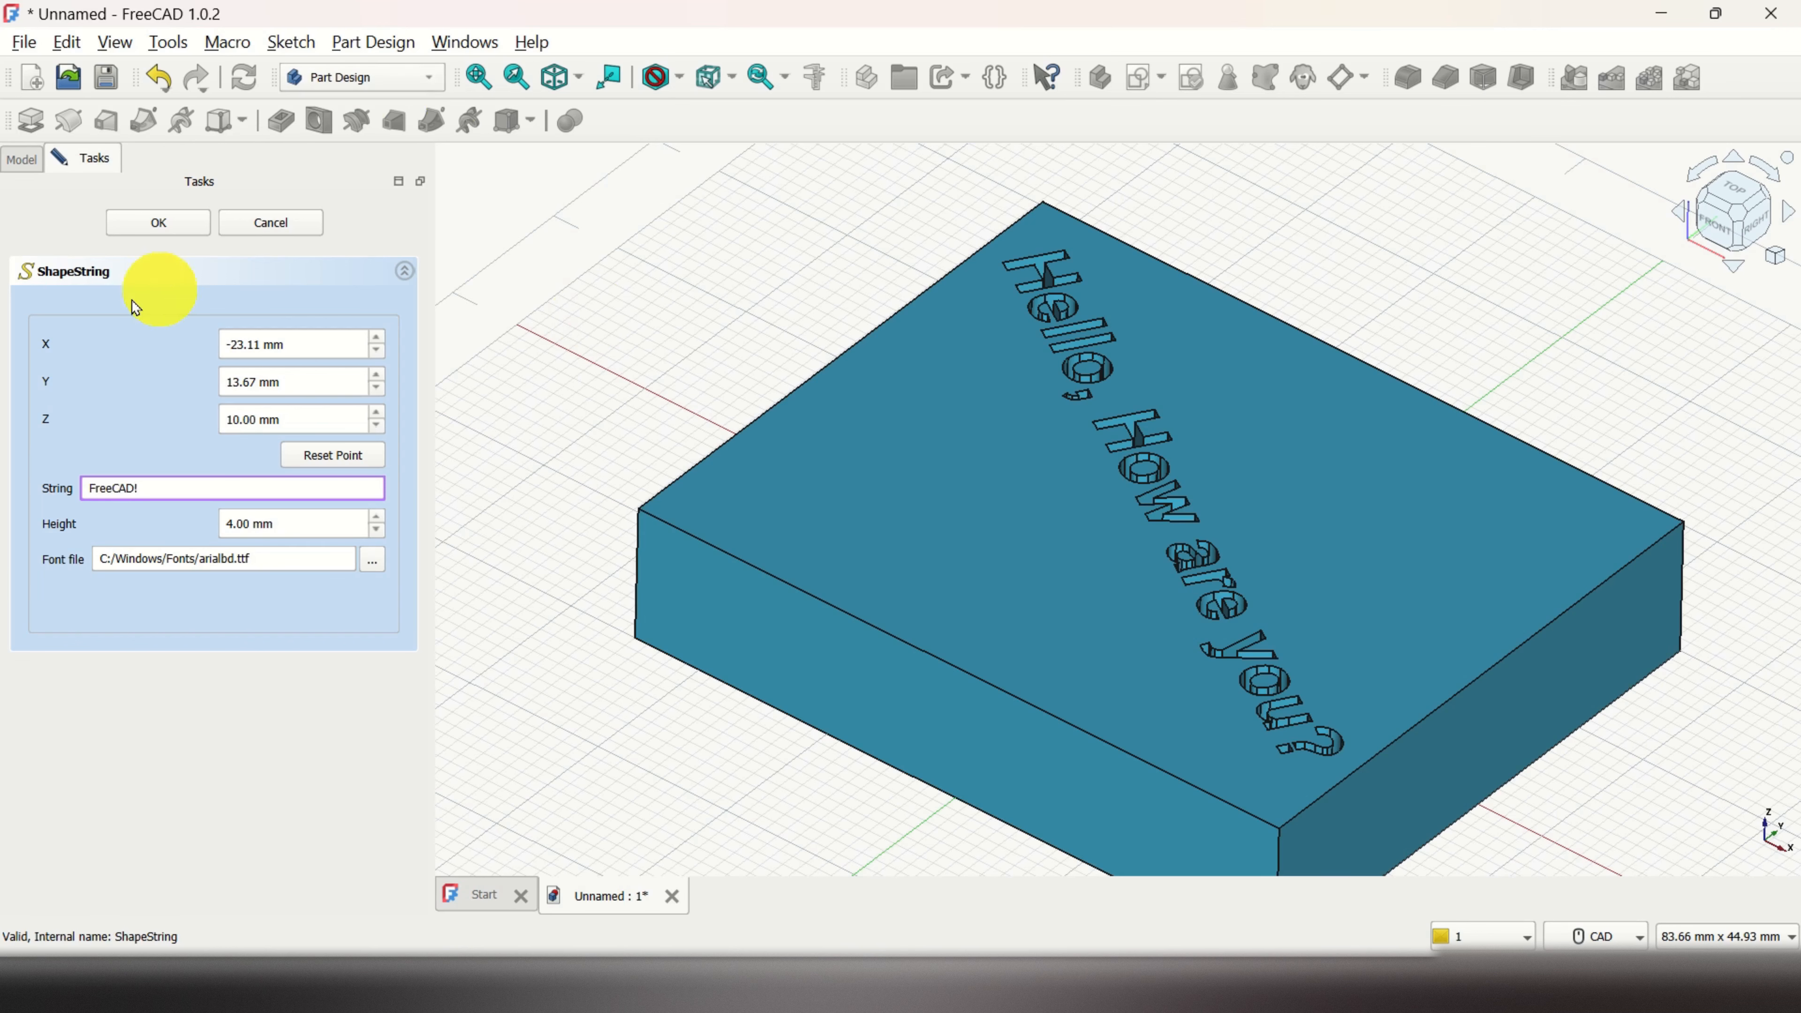
left_click(161, 222)
Step: Zoom and orbit to a near-top view of the engraved FreeCAD! text
scroll(1135, 447, "up", 5)
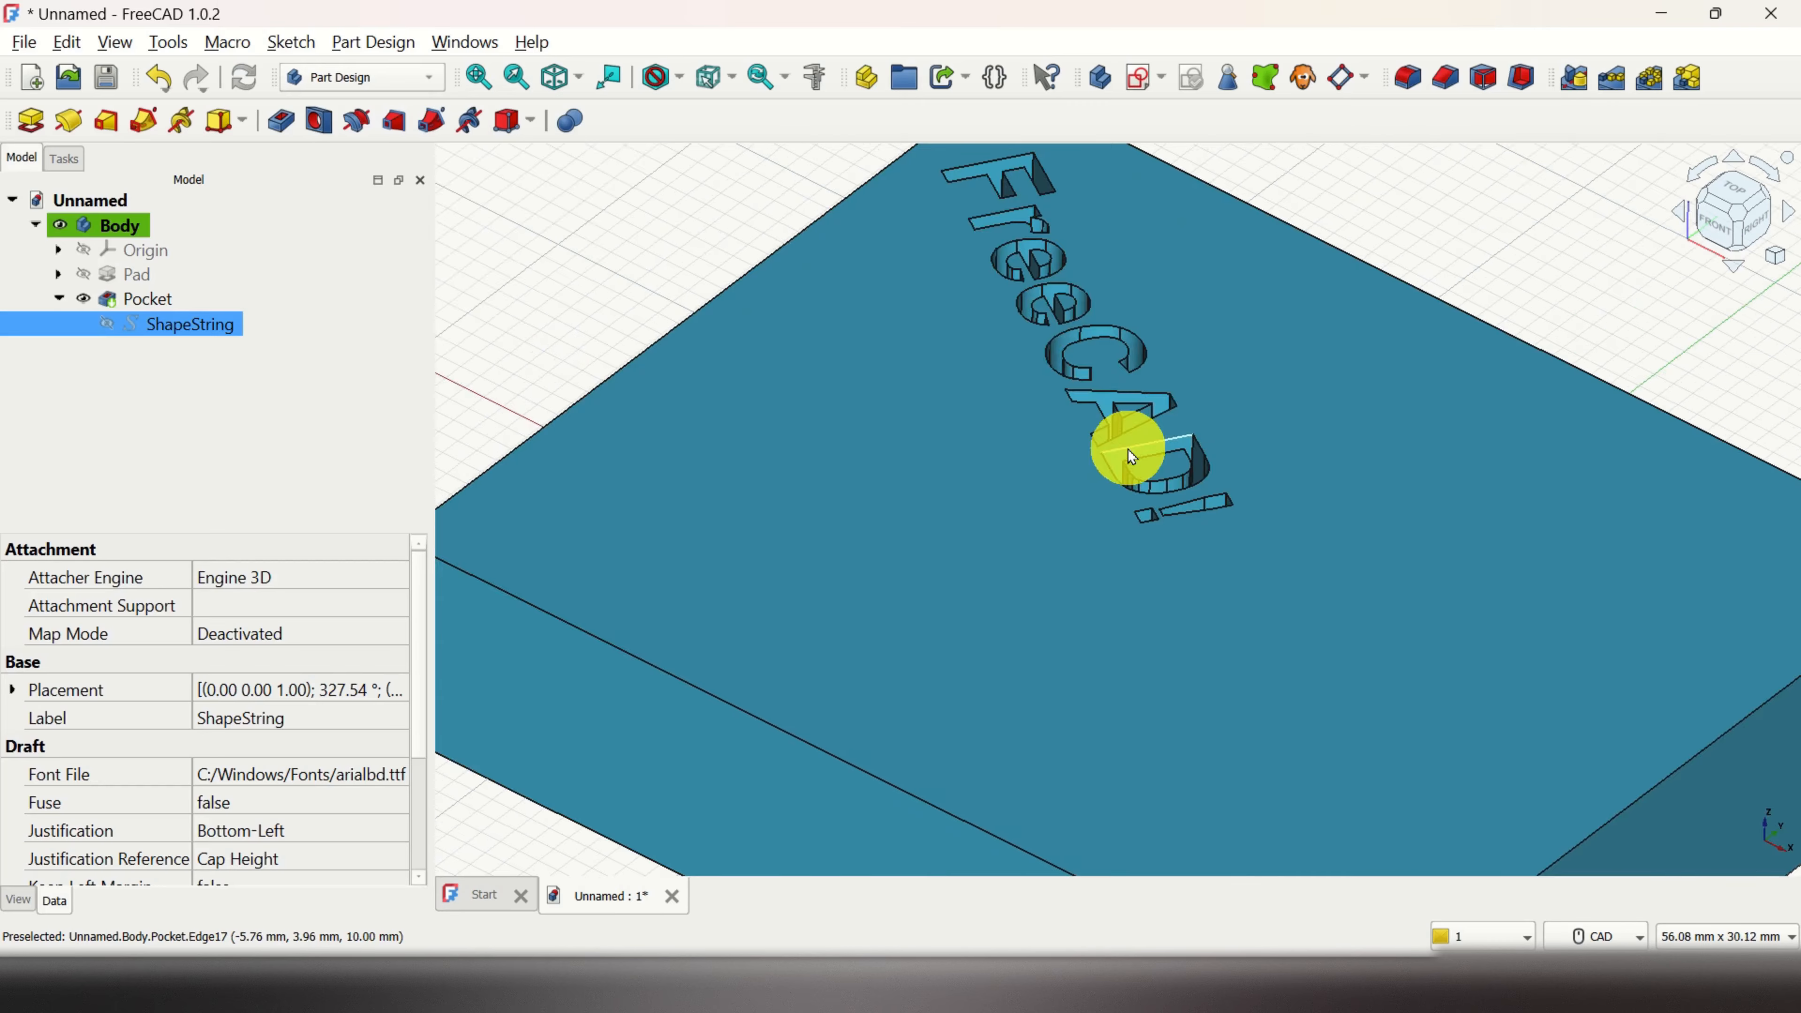
scroll(1148, 443, "down", 5)
middle_click_drag(1151, 445, 922, 398)
Step: Toggle transparency on the Body so the pocket shows through
left_click(120, 229)
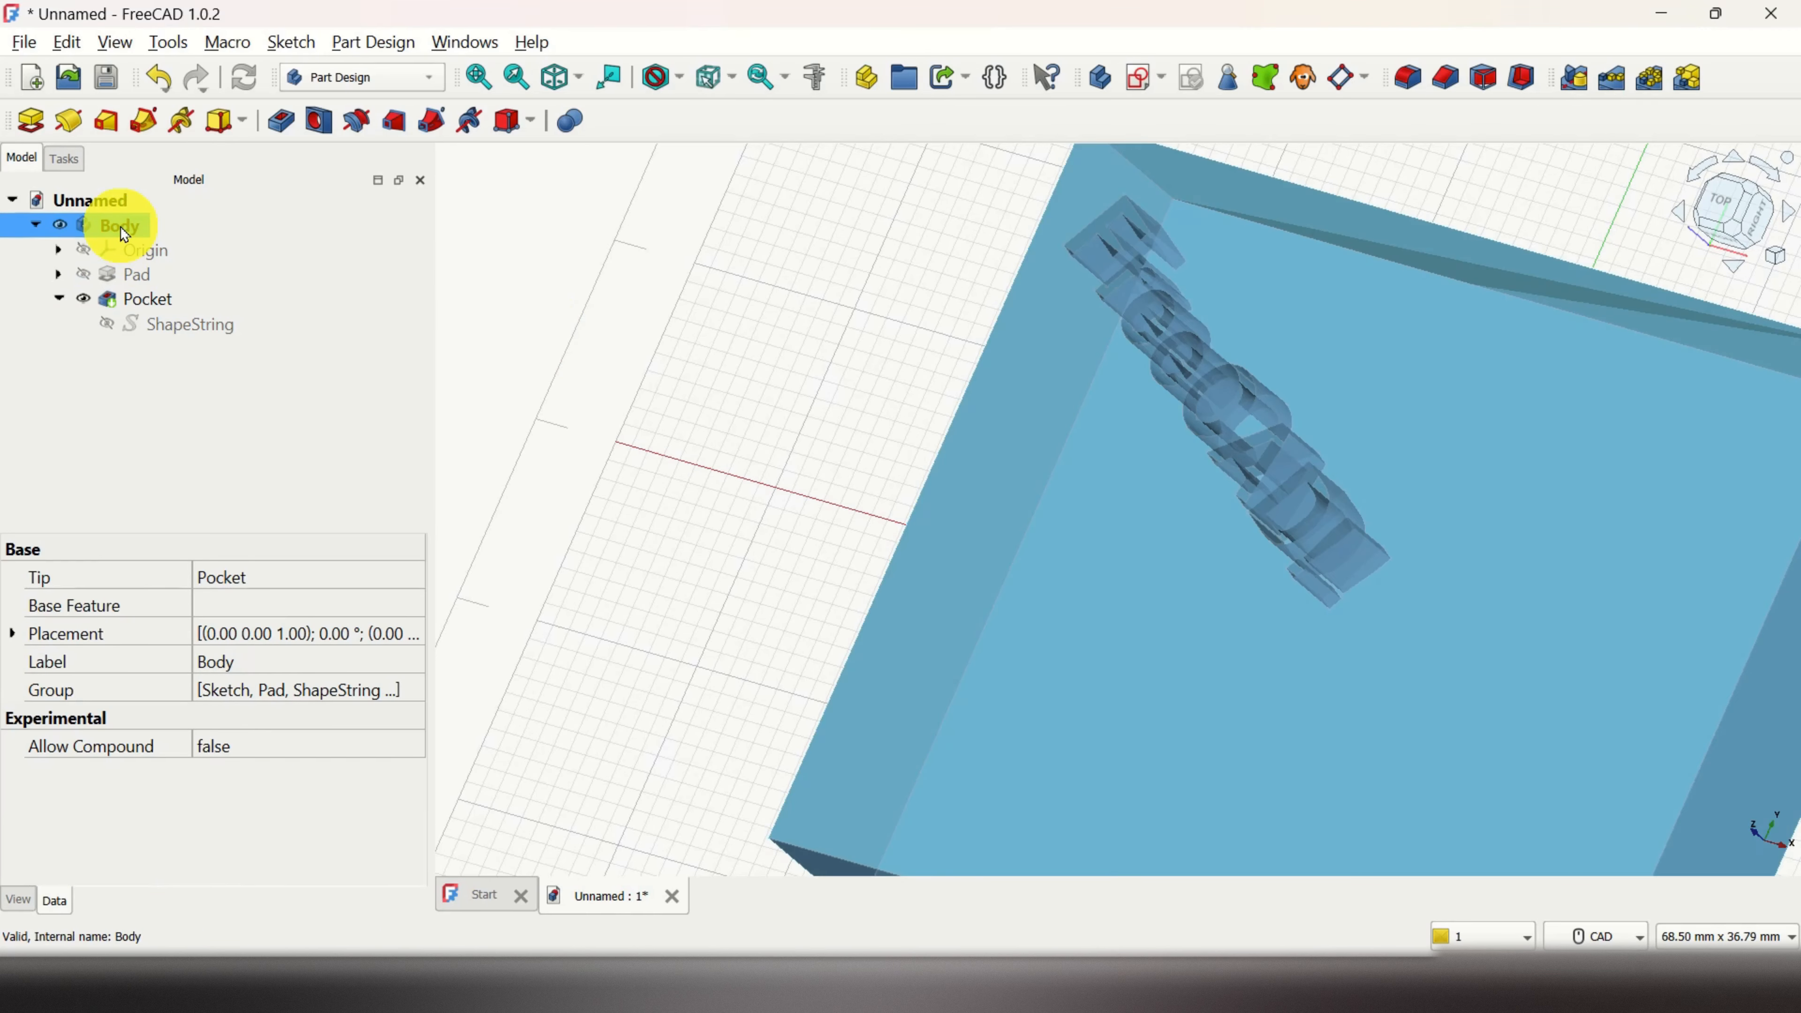
right_click(122, 234)
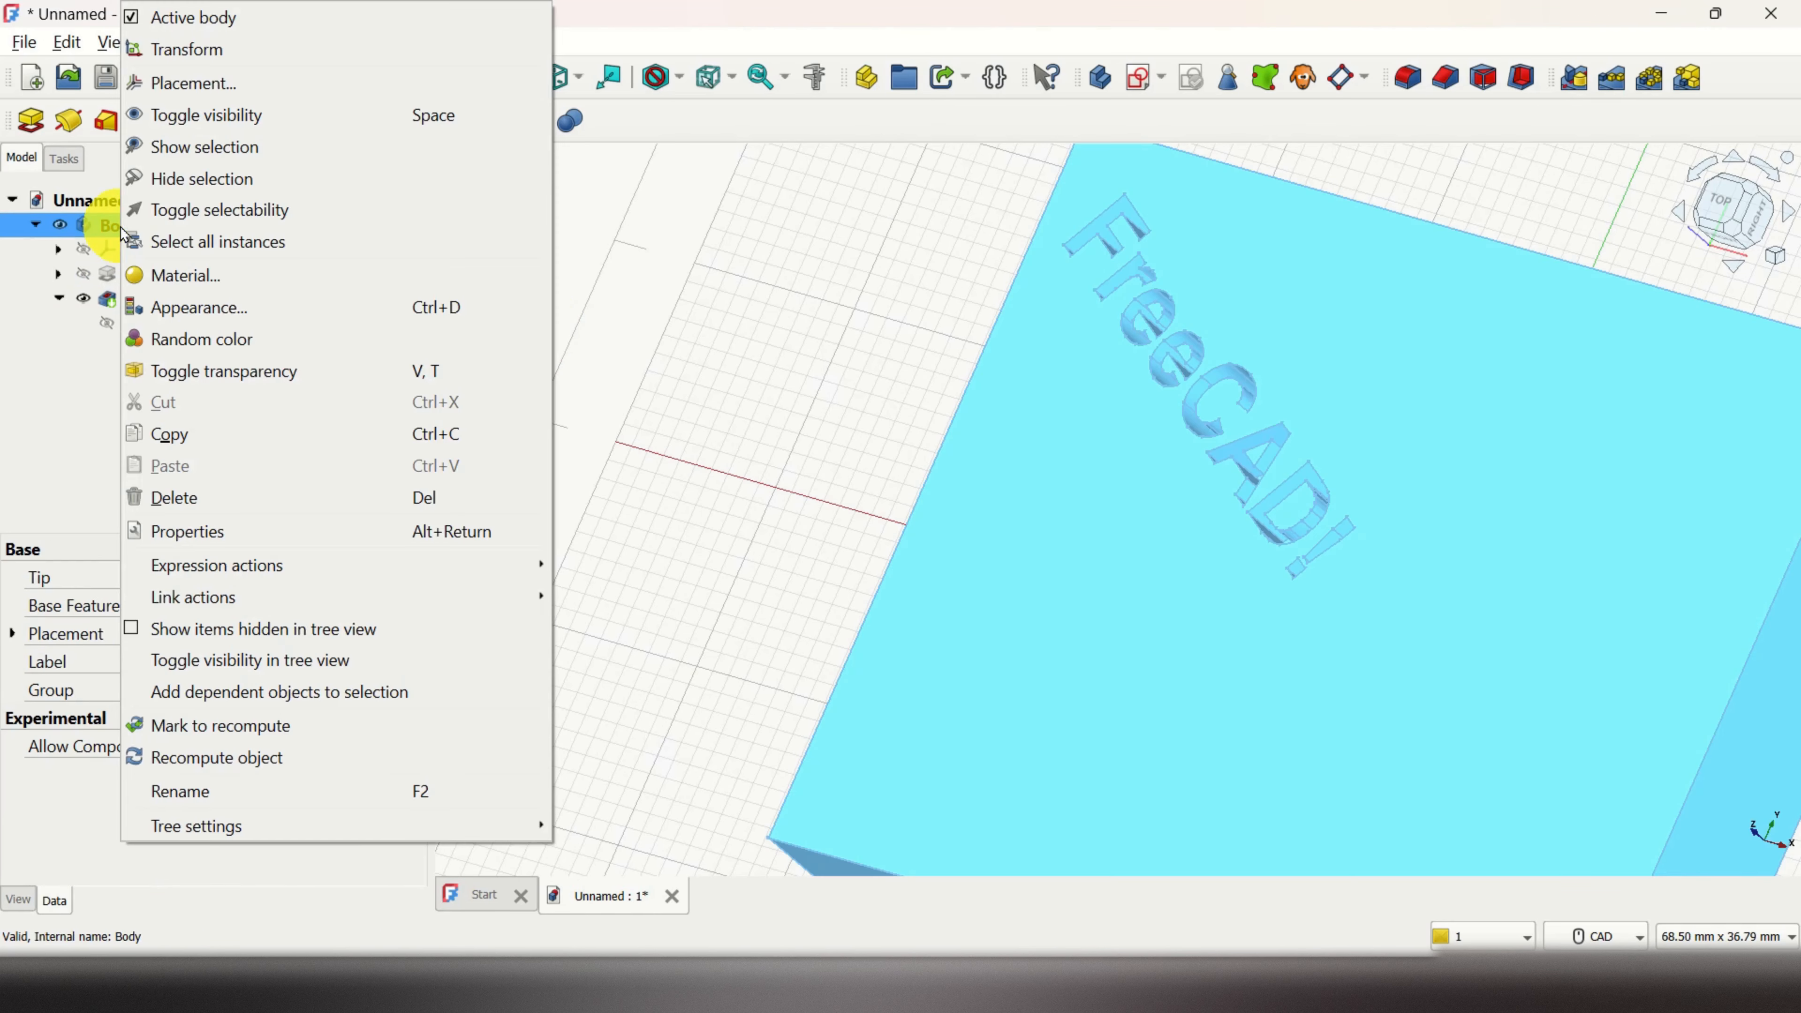
left_click(239, 371)
Step: Orbit to a low front angle to inspect the pocket, then make the Body opaque again
middle_click_drag(972, 459, 1174, 450)
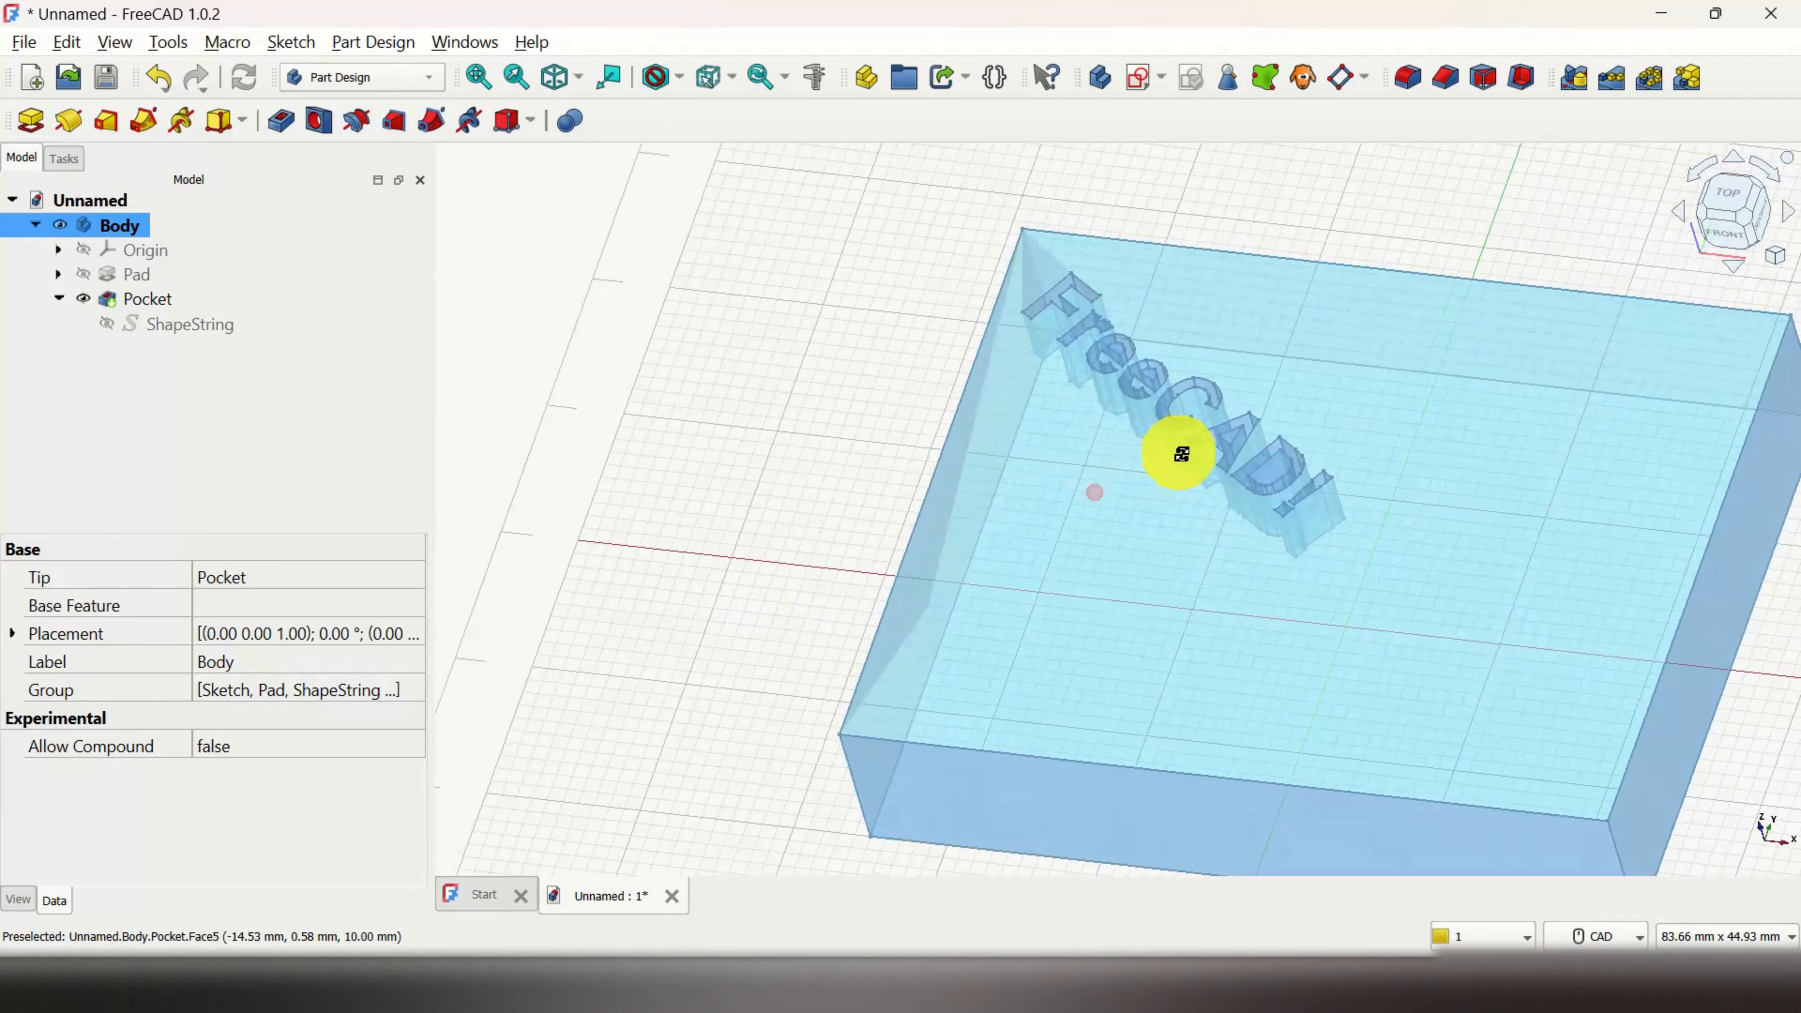
scroll(1308, 503, "up", 5)
scroll(1309, 502, "down", 7)
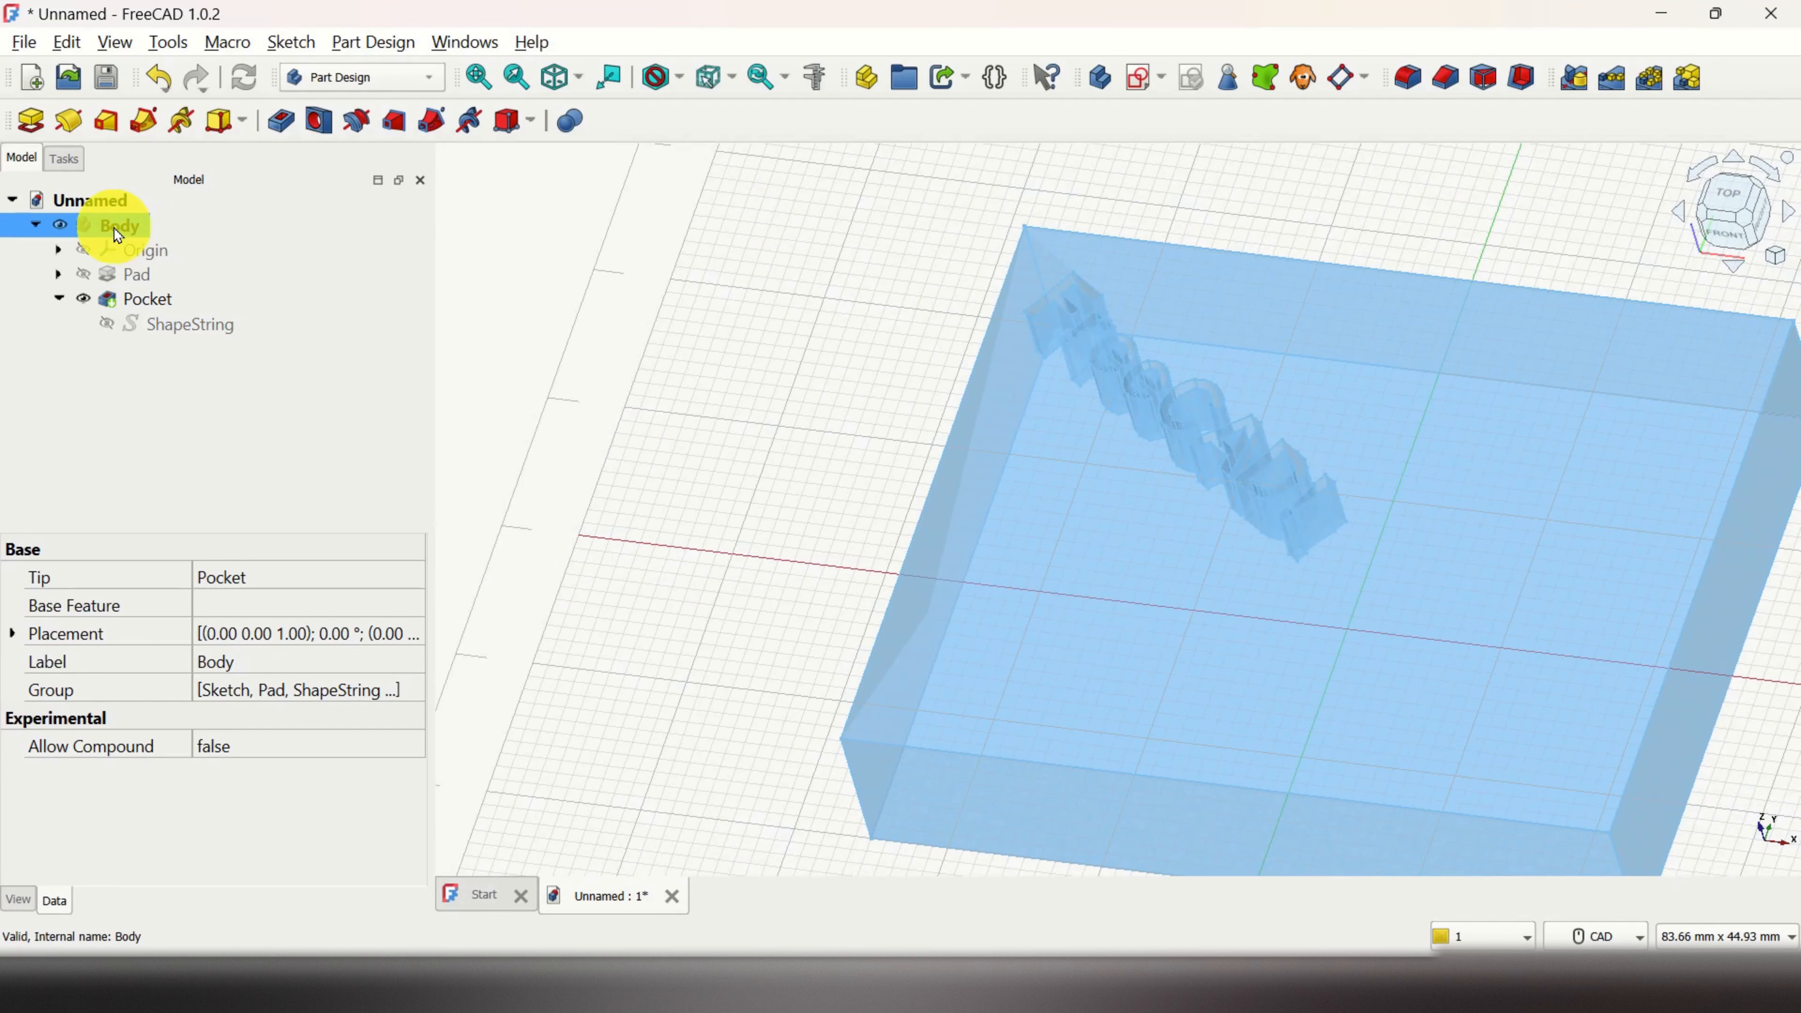
right_click(118, 235)
left_click(204, 369)
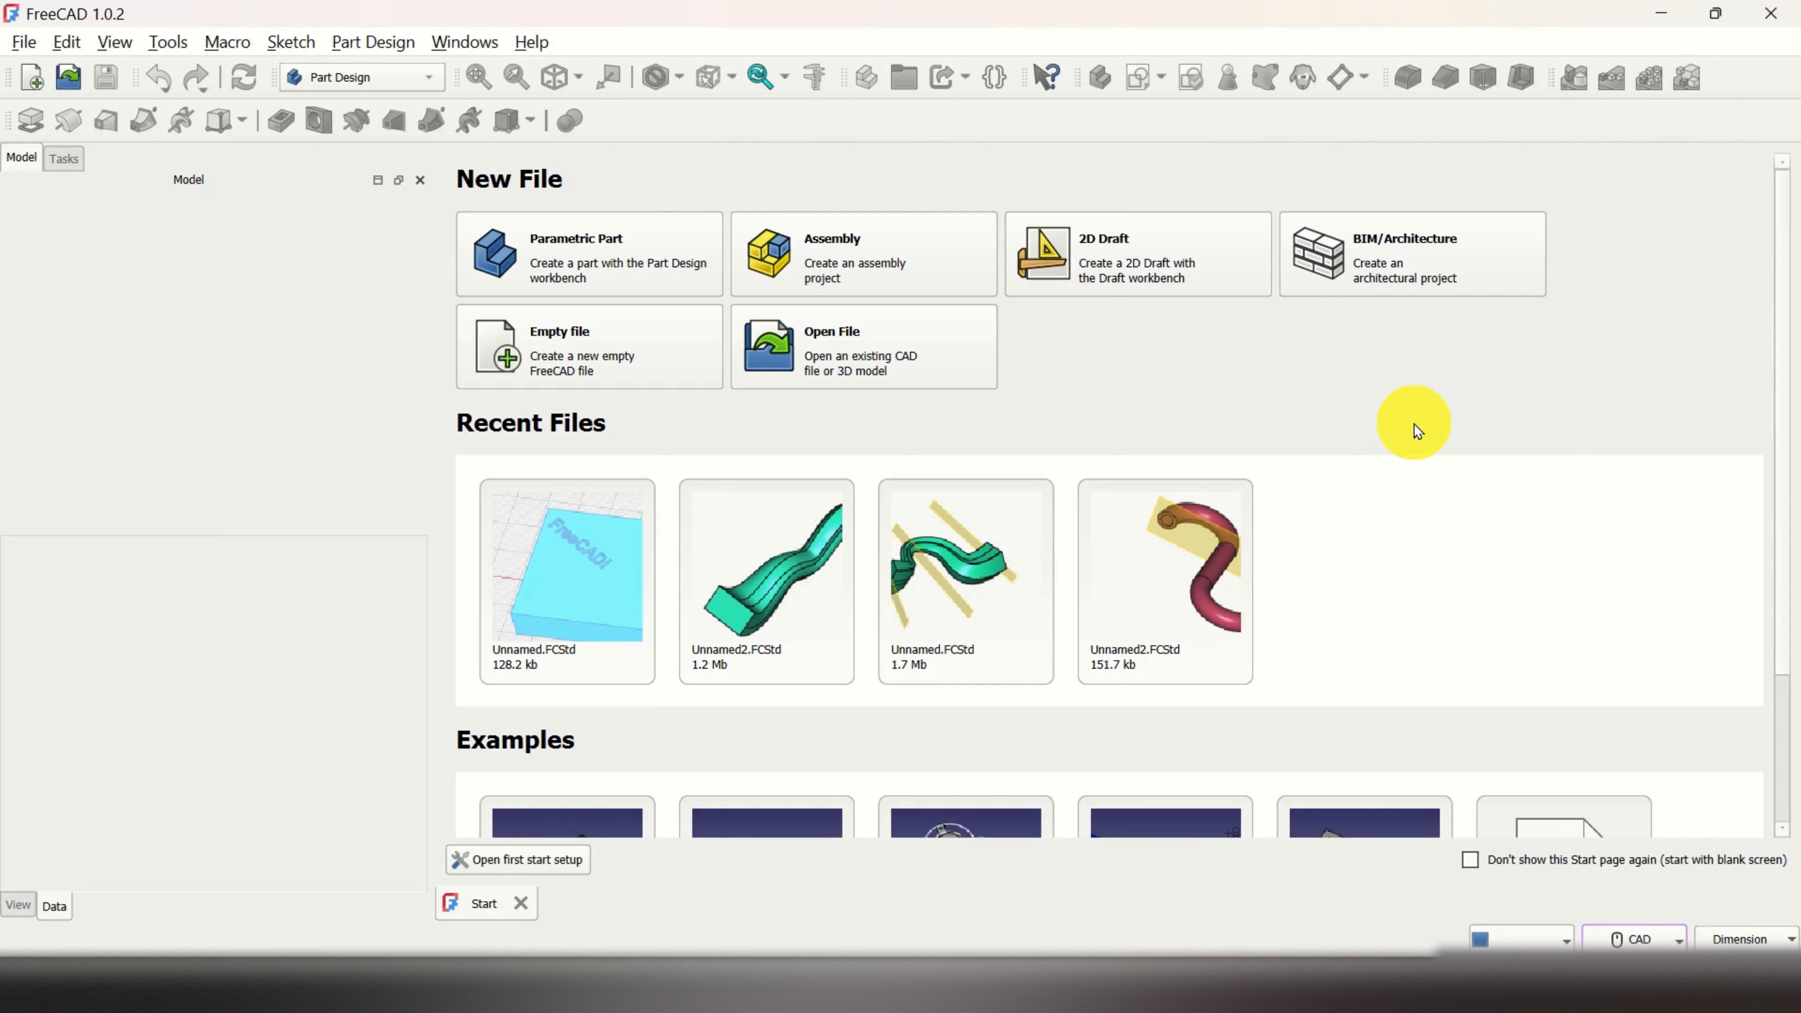
Step: Create a new document and switch to the Part Design workbench
left_click(24, 41)
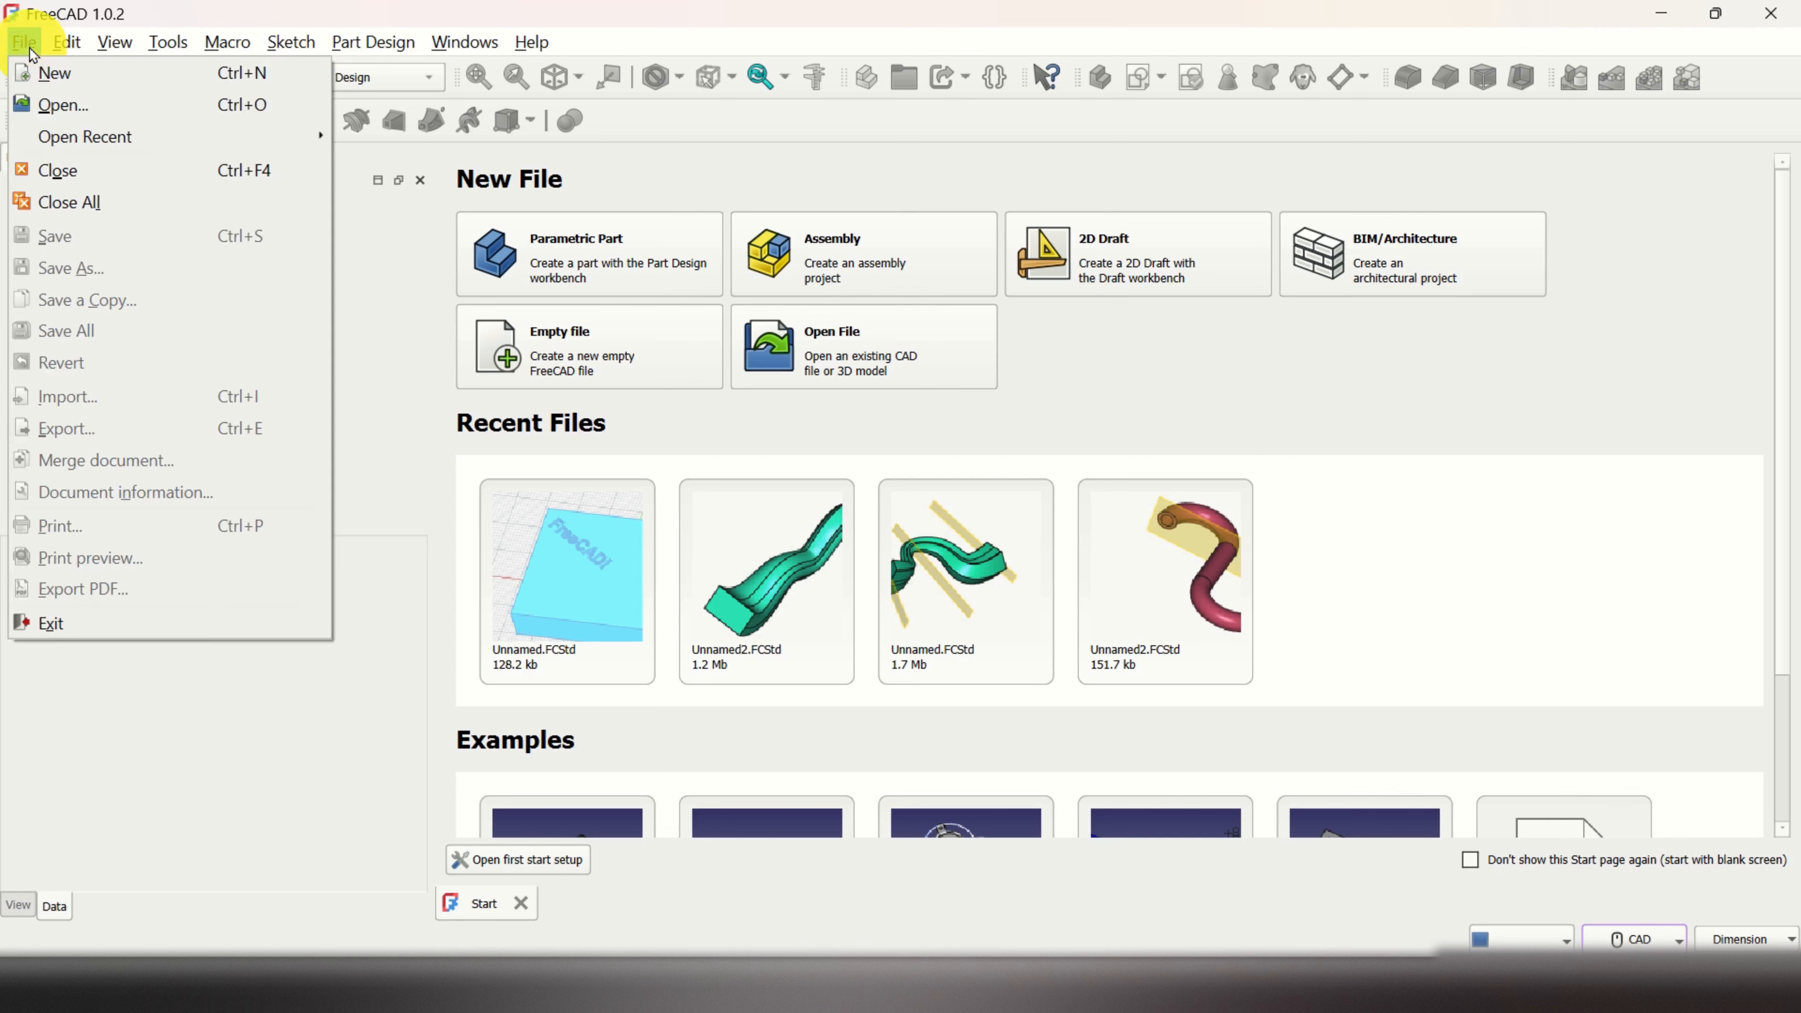
left_click(57, 72)
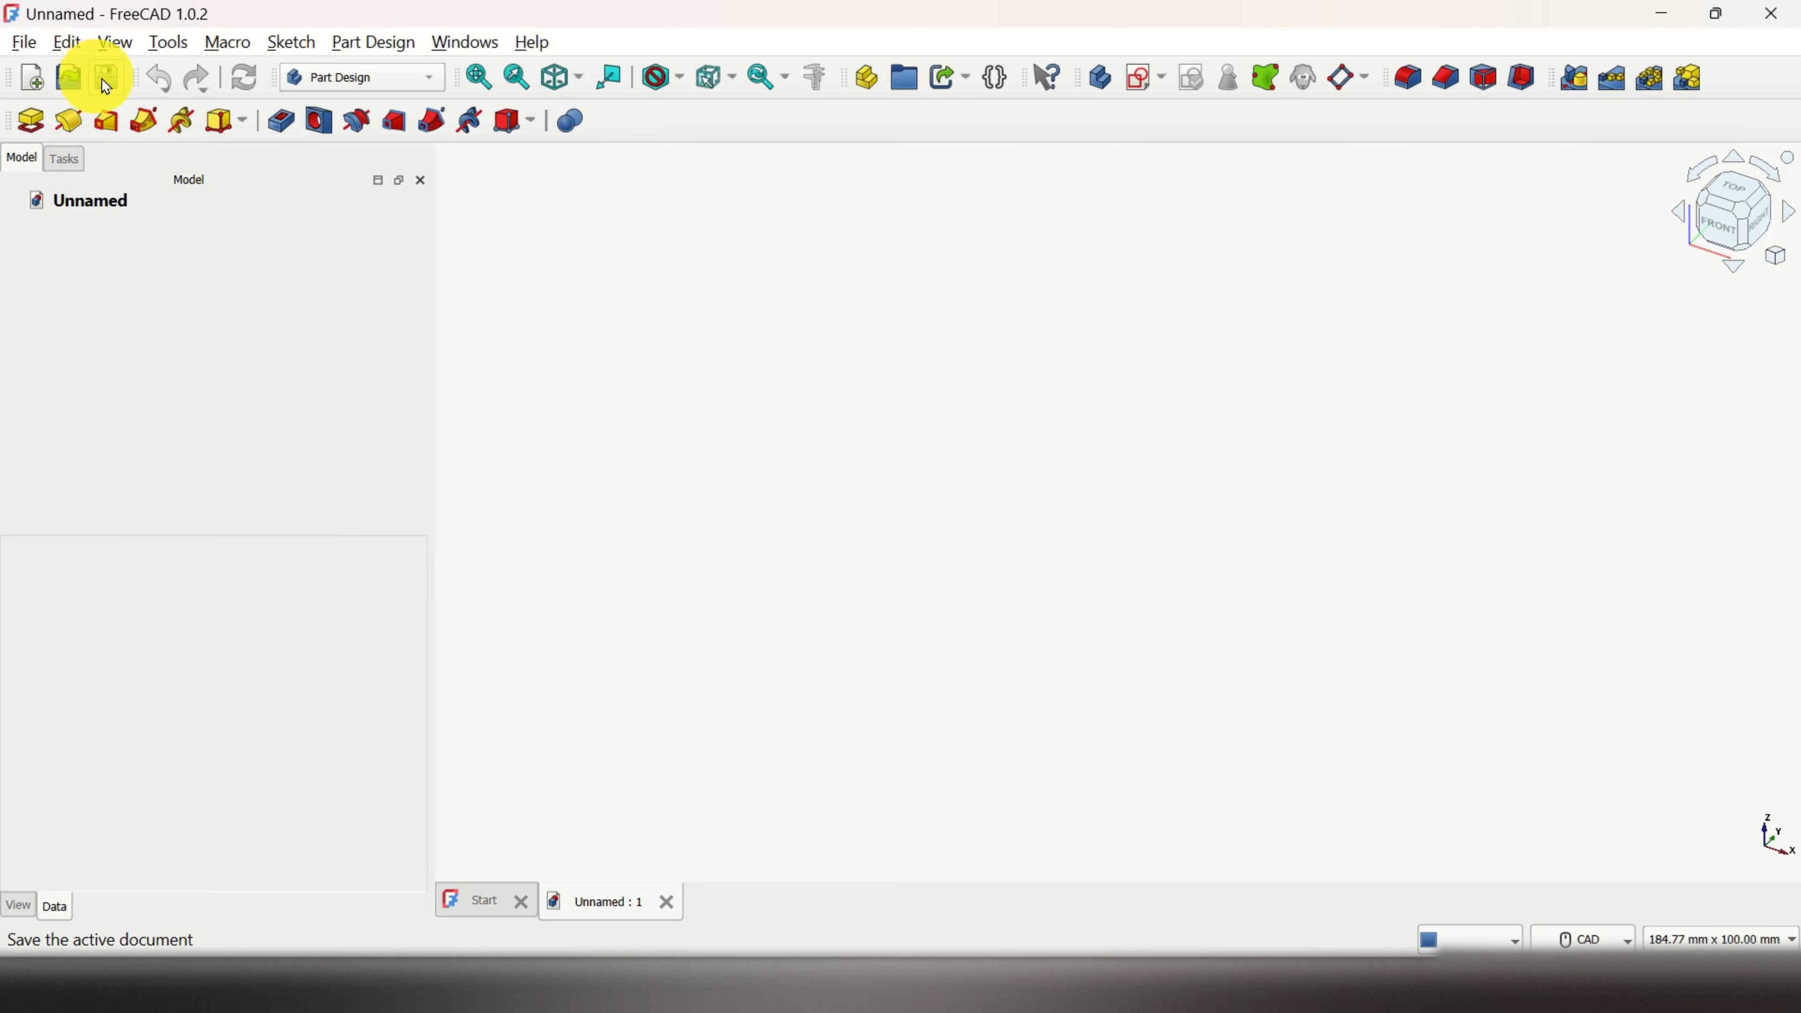
left_click(431, 88)
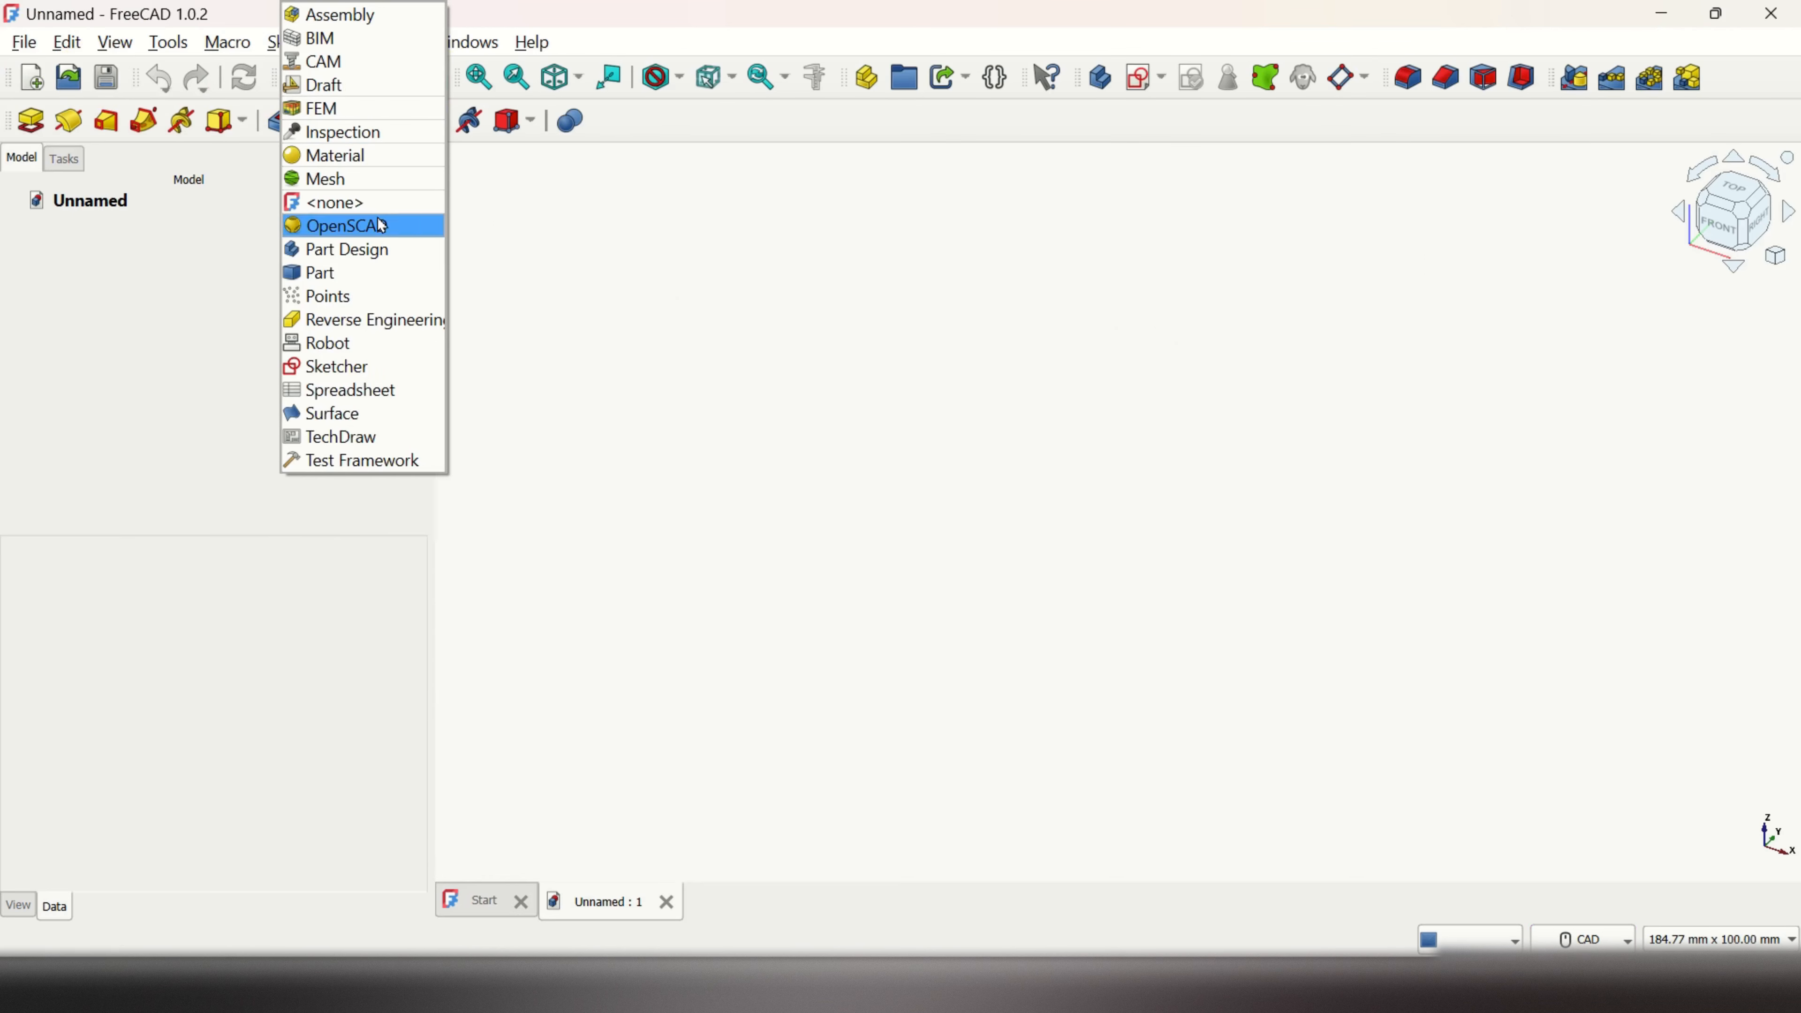
left_click(377, 243)
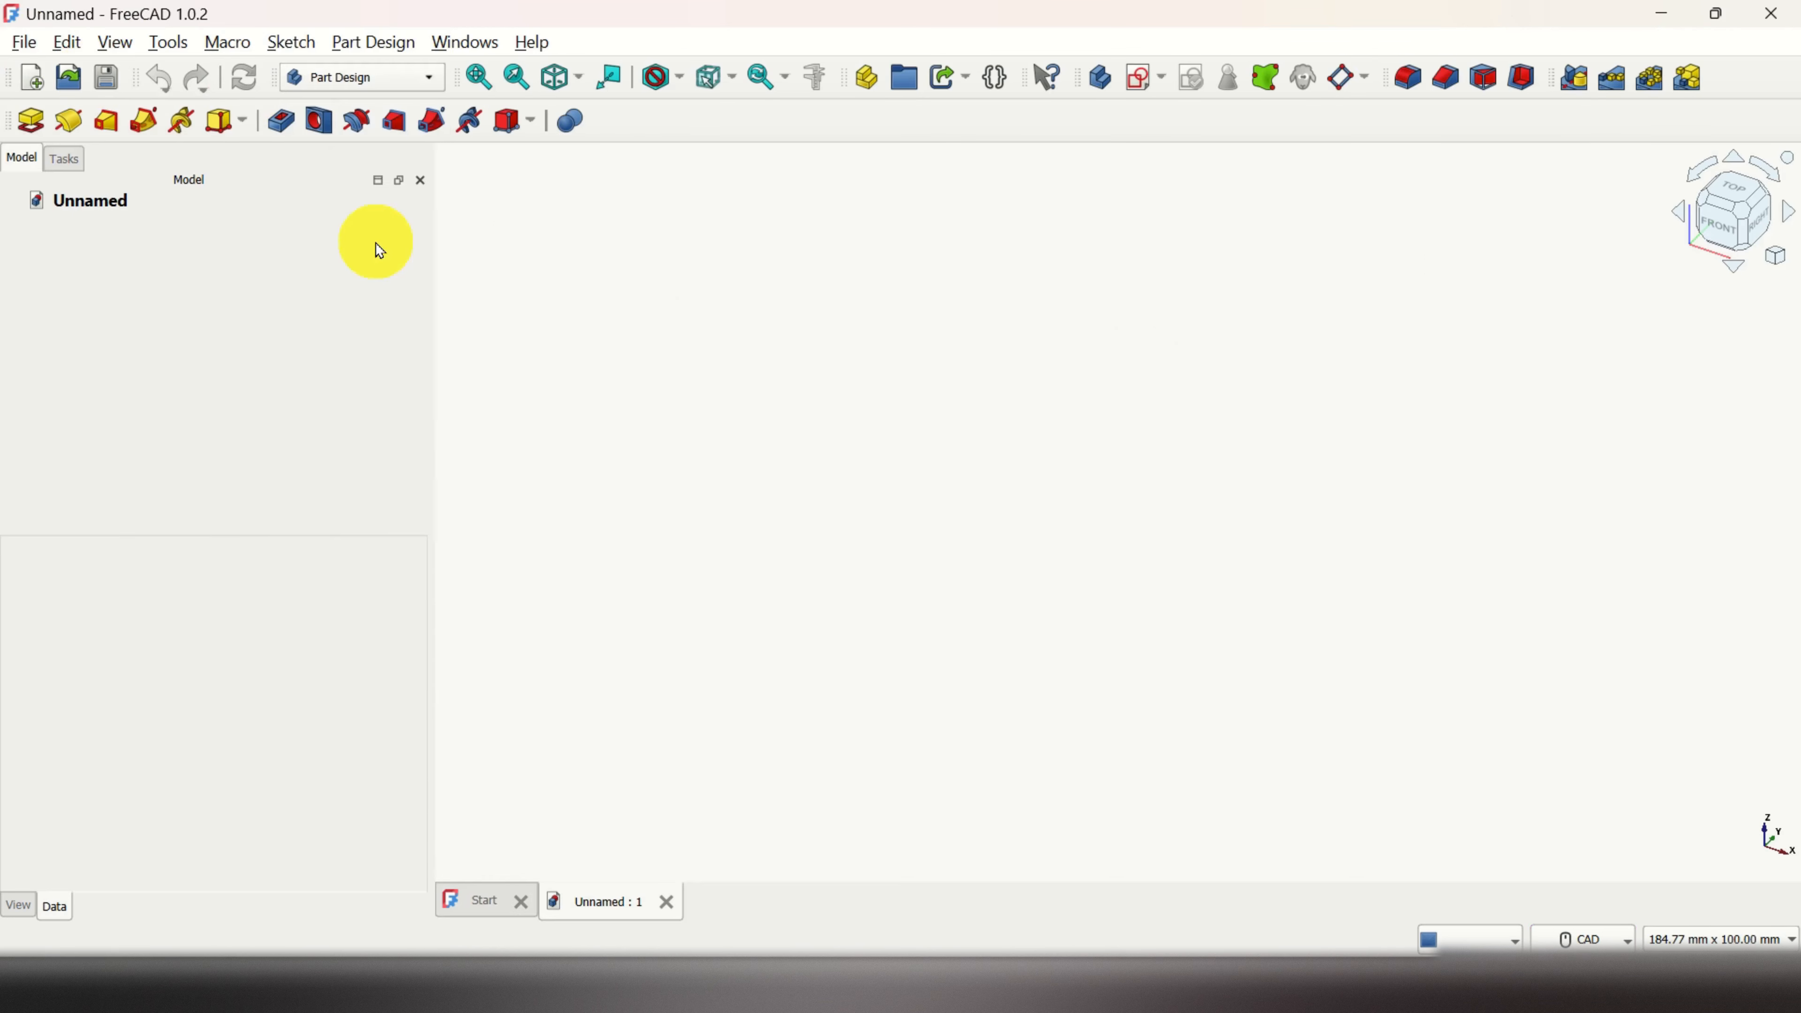
Step: Add a new Body to the document and start a sketch in it
left_click(384, 40)
left_click(456, 78)
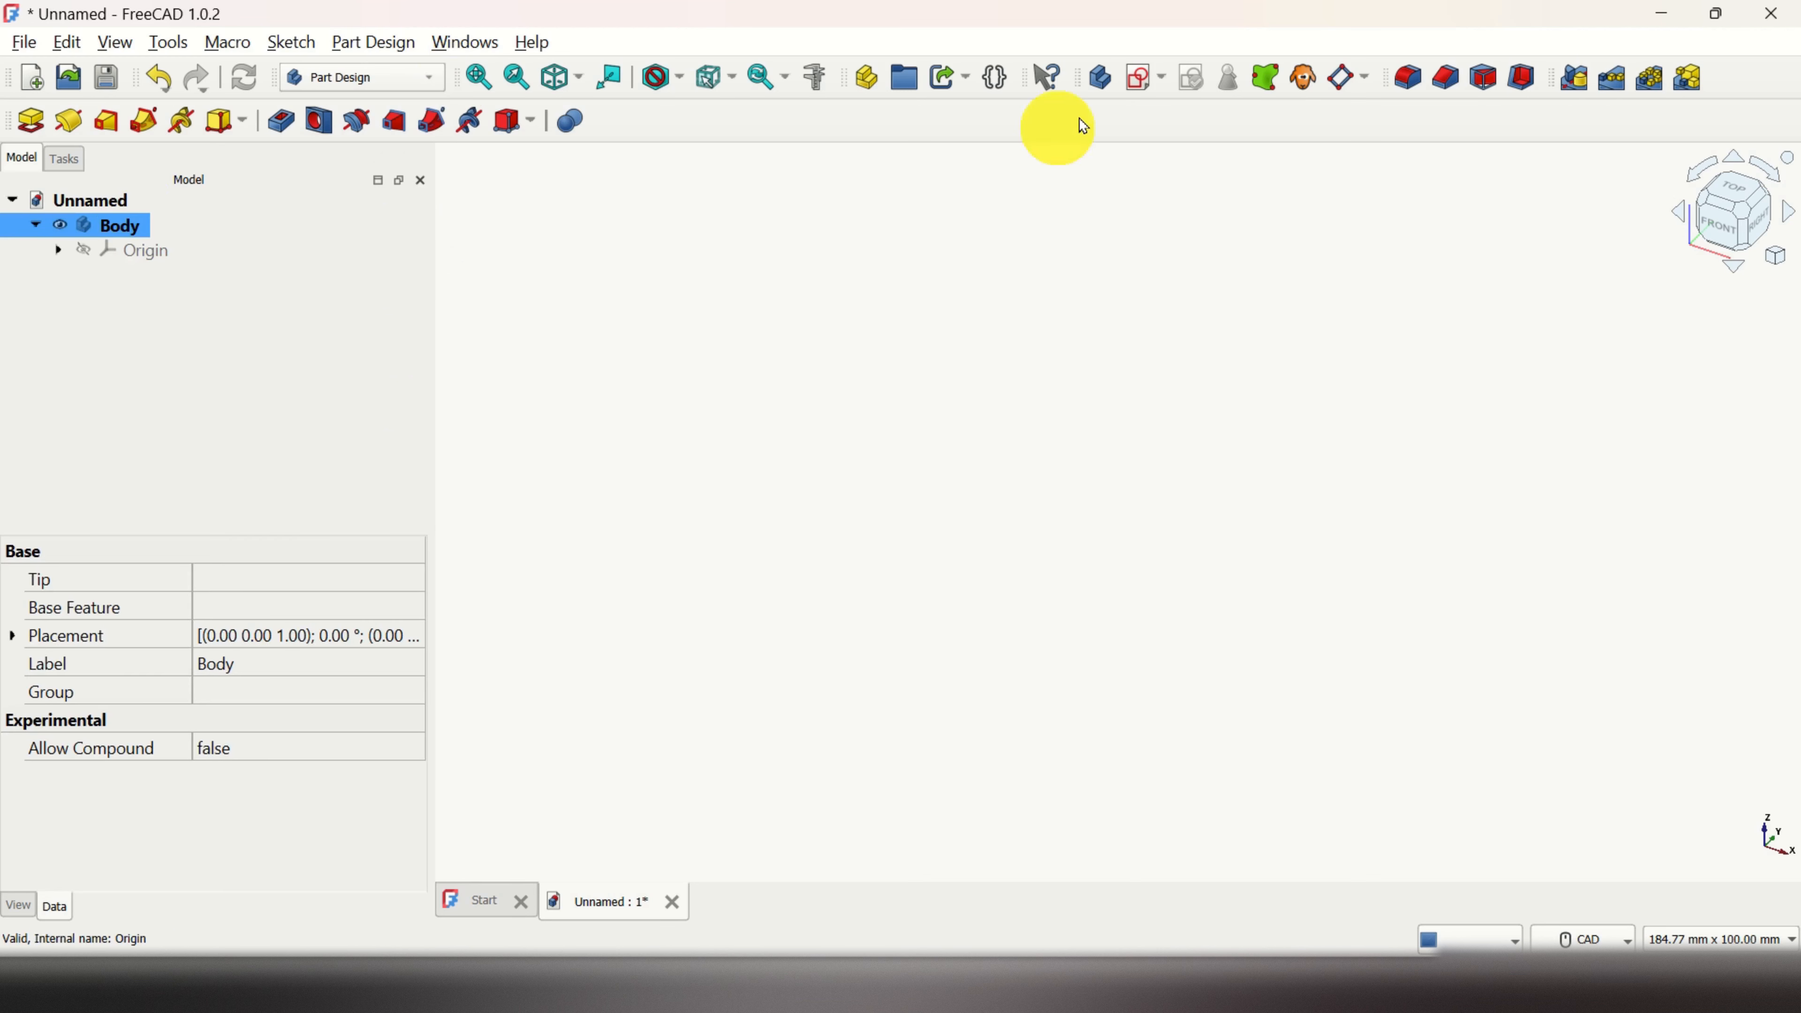
left_click(1134, 78)
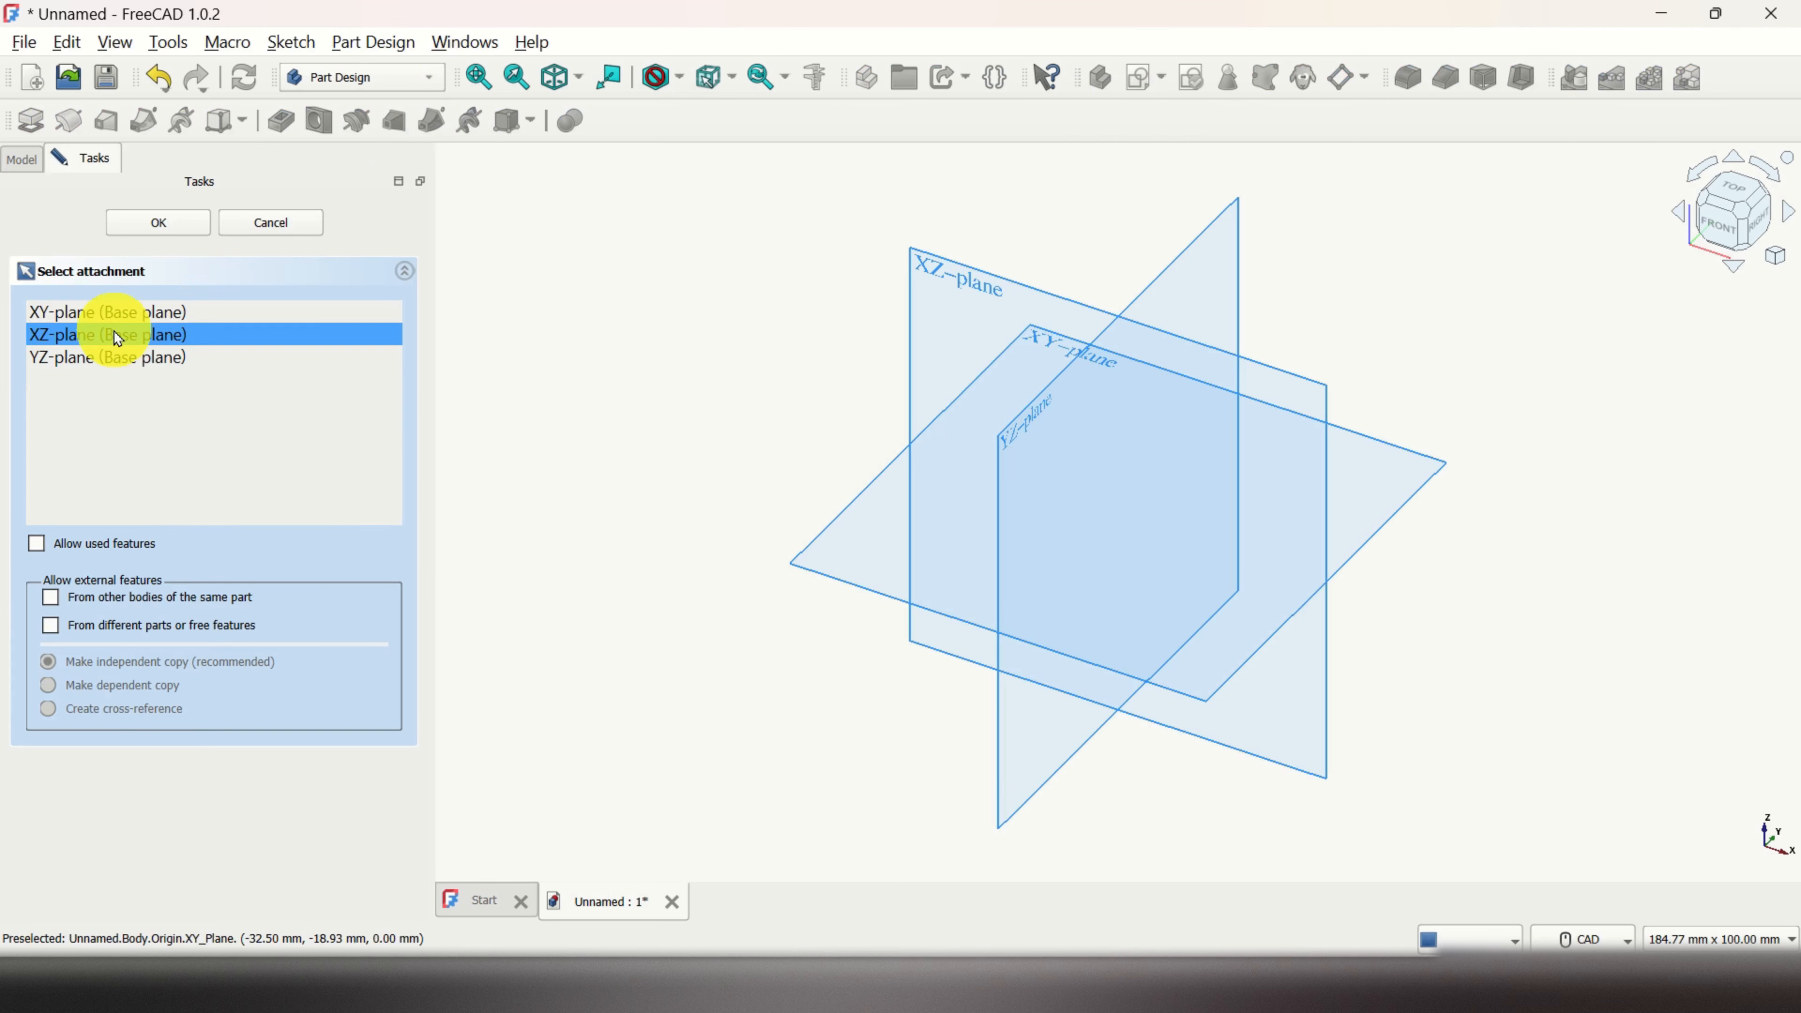
Step: On the XY plane, sketch a 100 × 60 mm centred rectangle at the origin and close the sketch
left_click(124, 321)
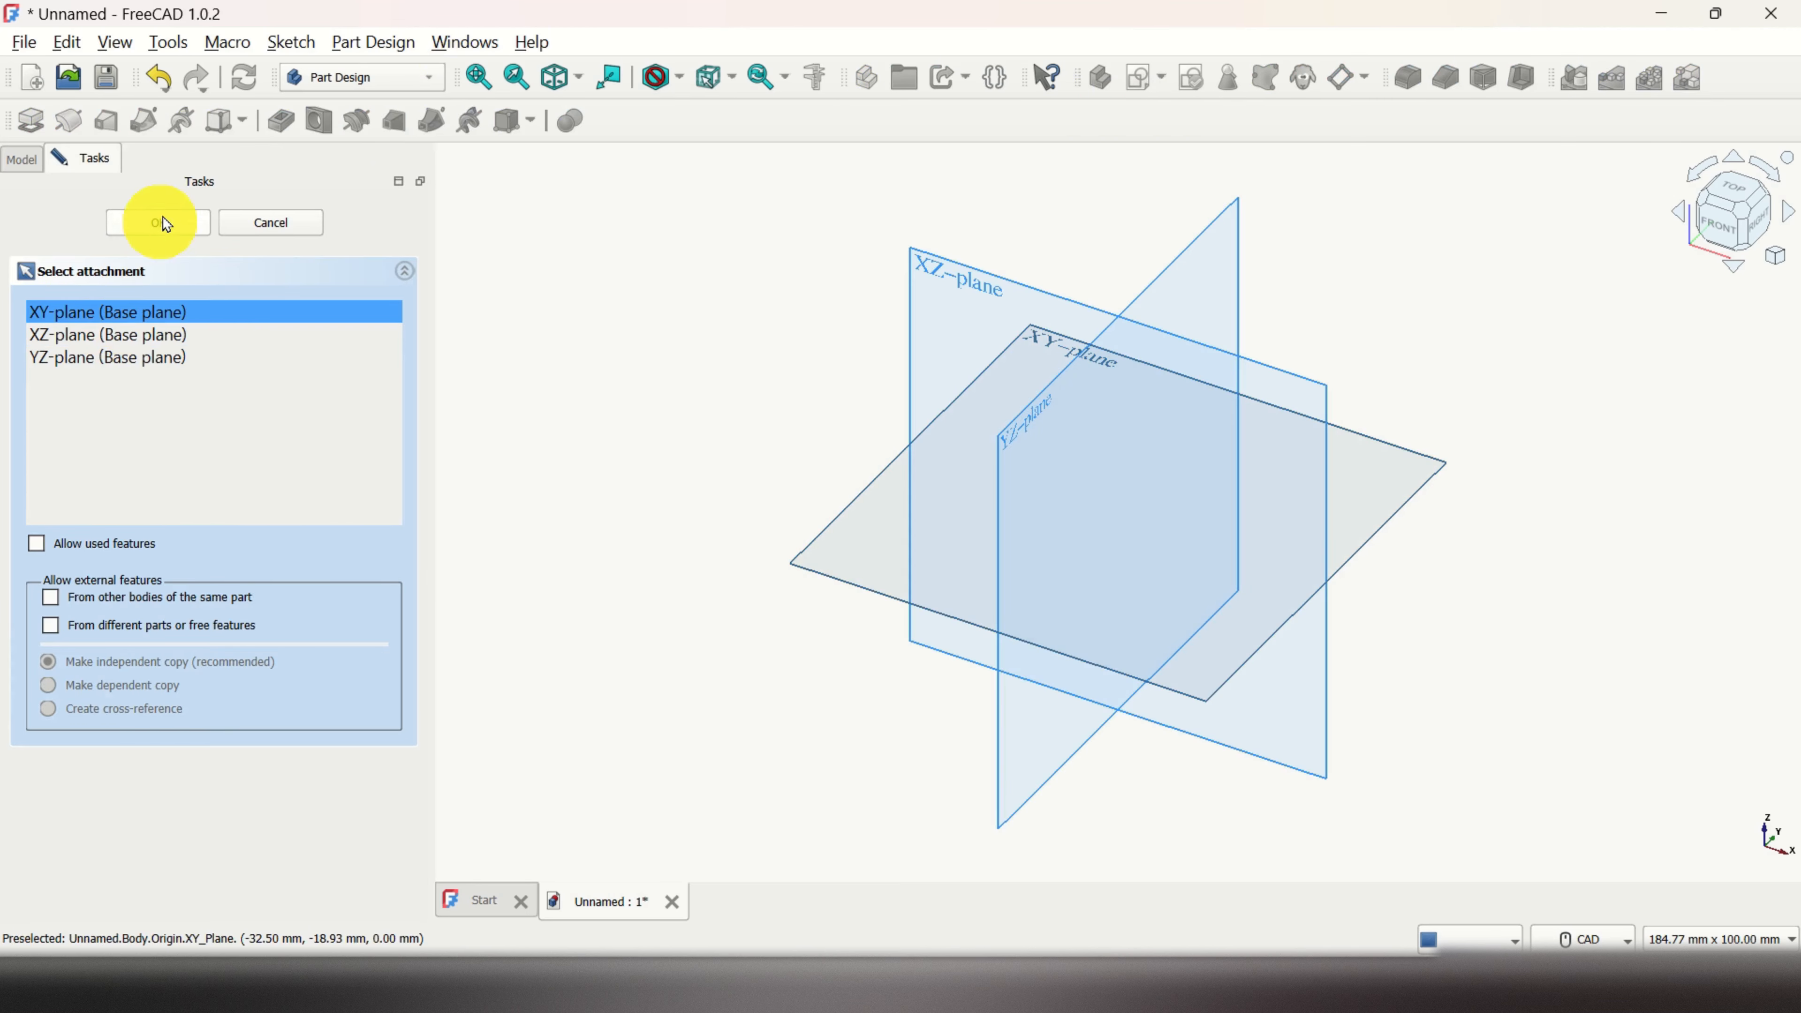
left_click(174, 226)
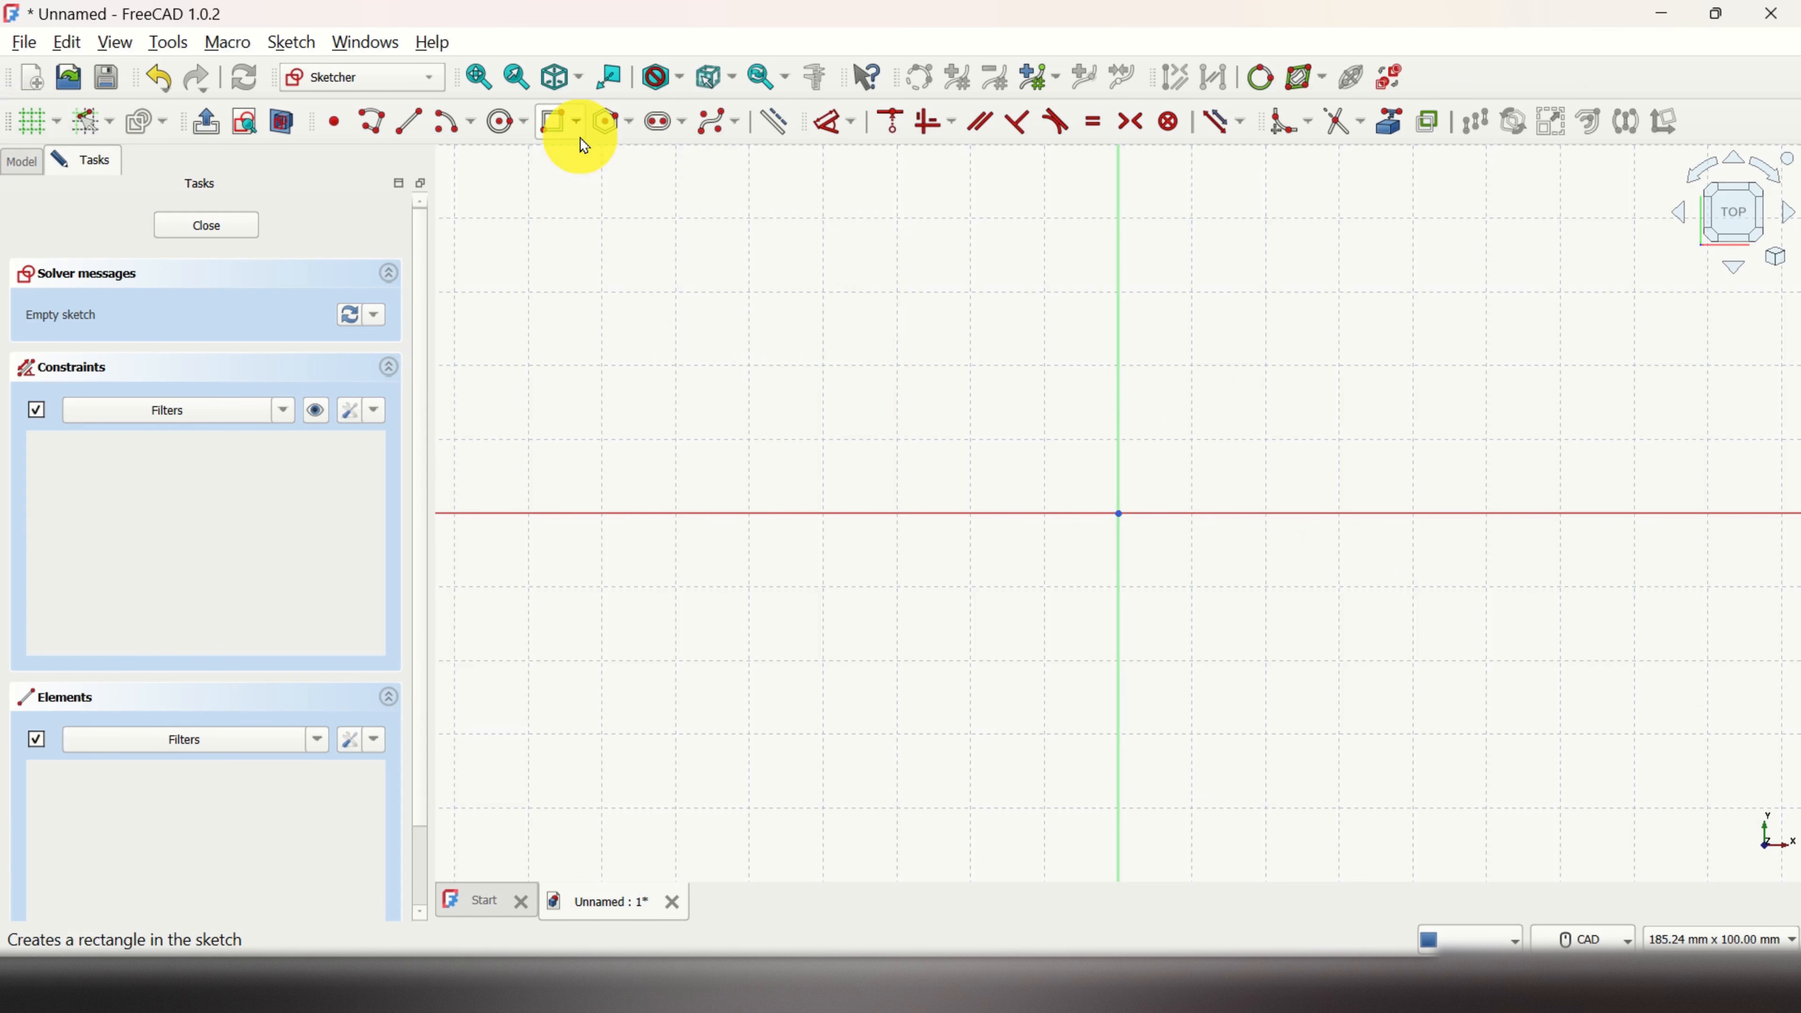
left_click(577, 122)
left_click(617, 182)
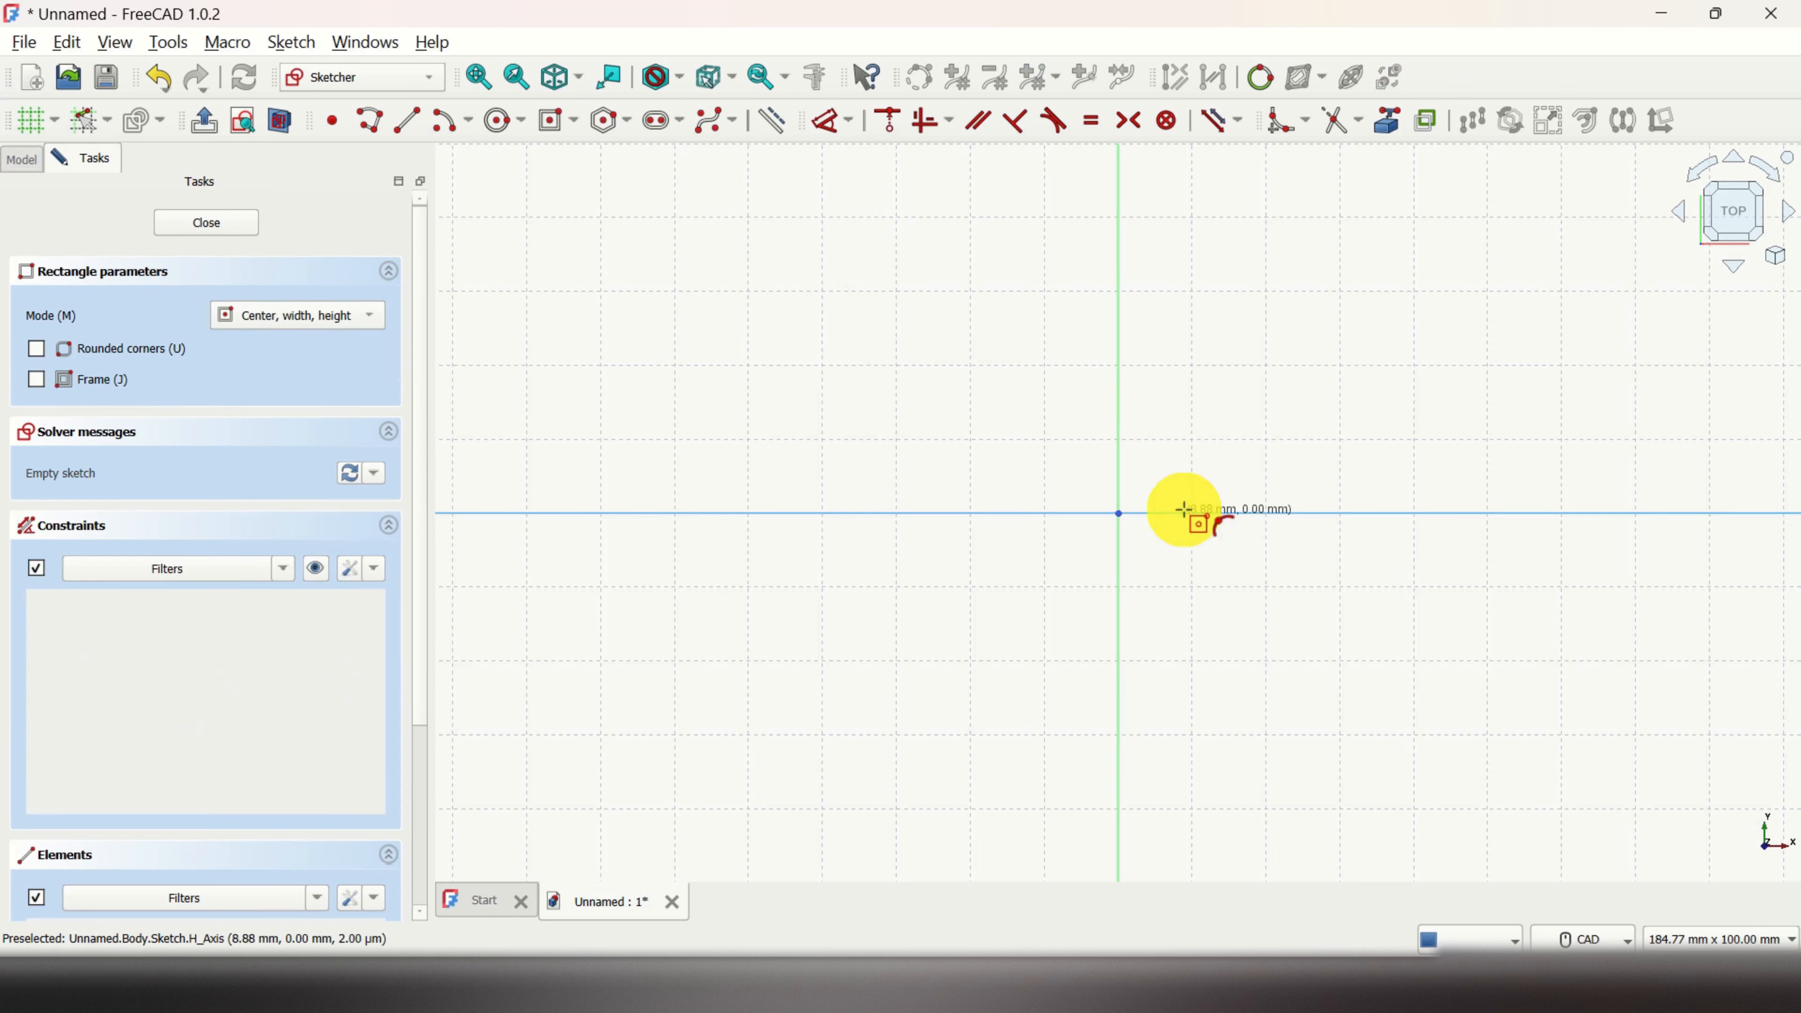
left_click(1118, 513)
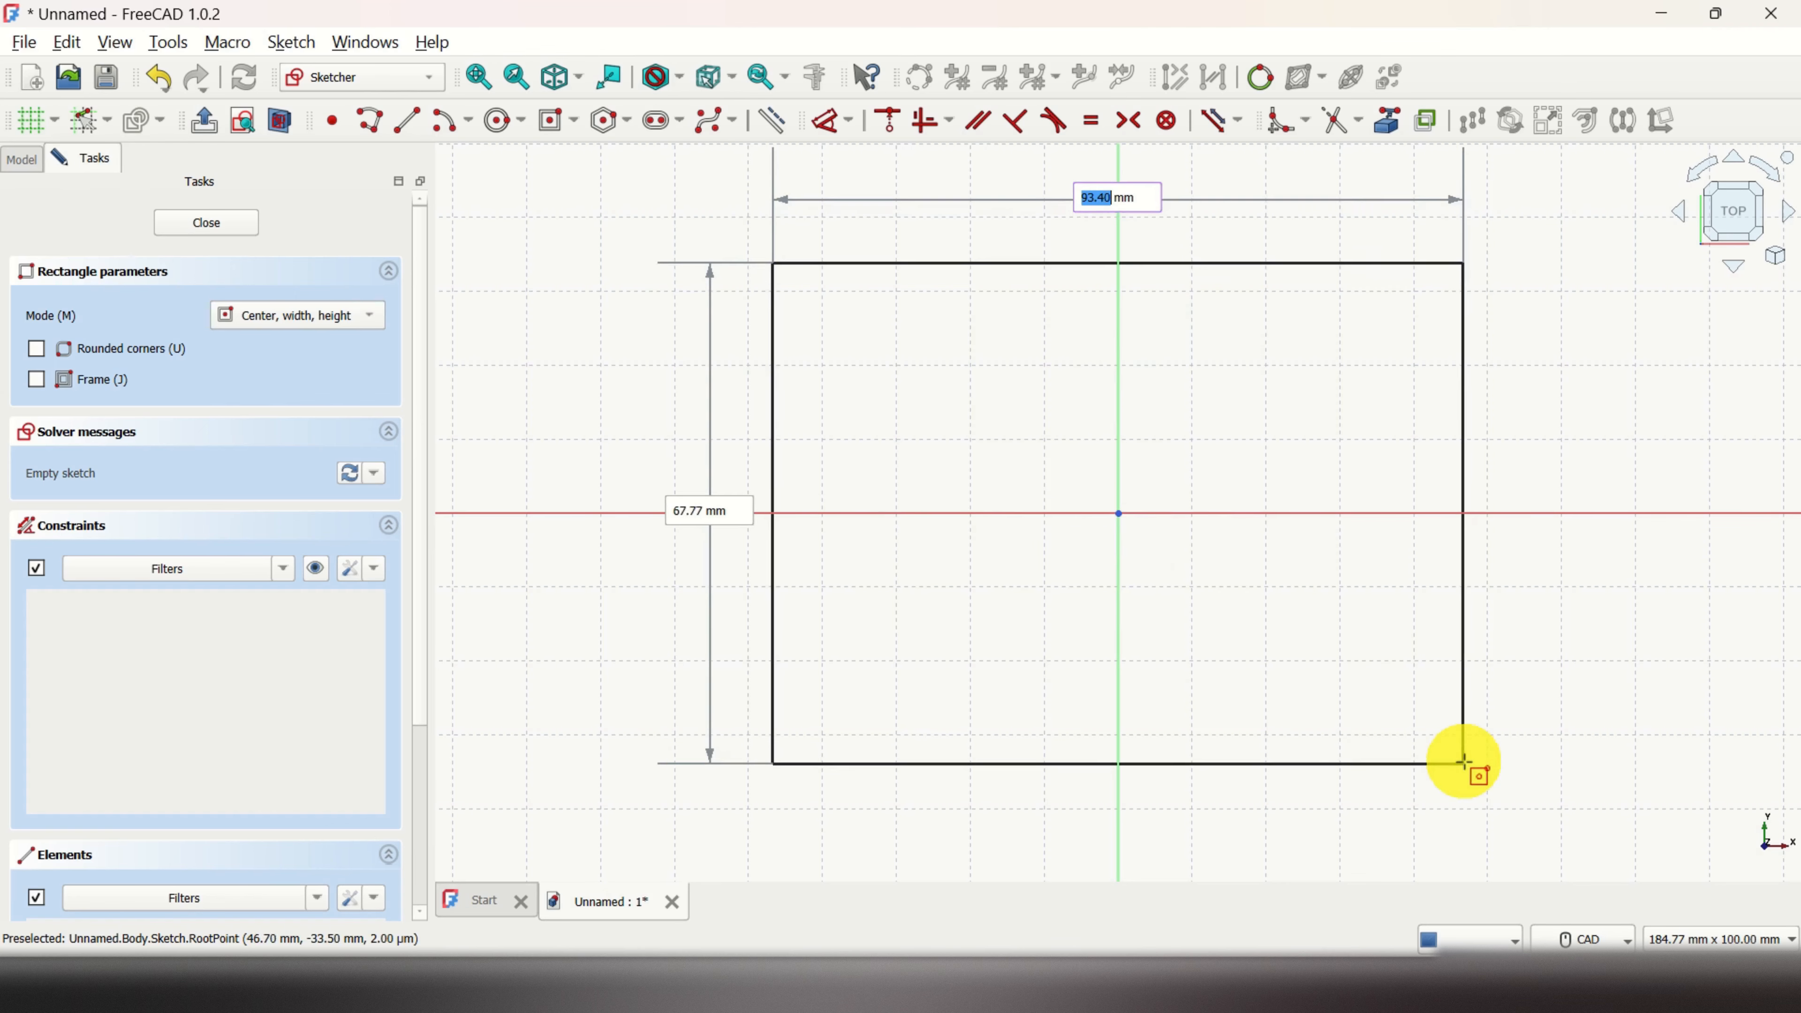
left_click(1480, 731)
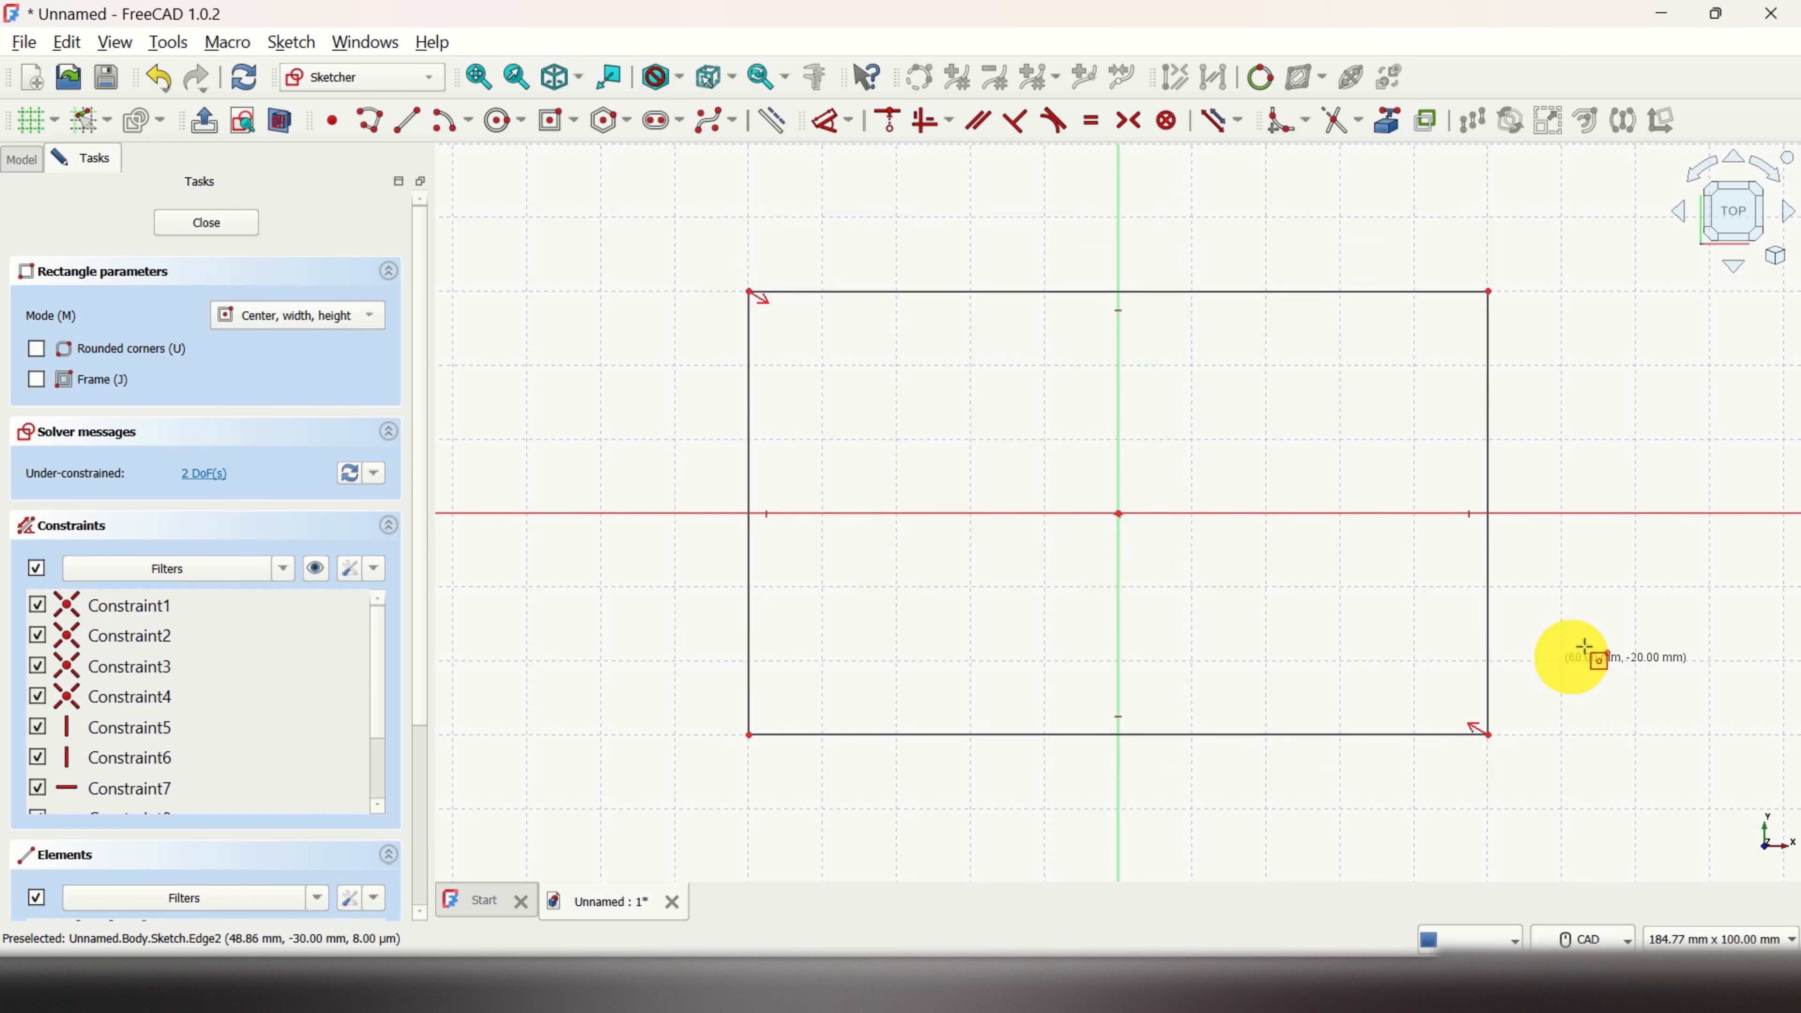
right_click(1600, 511)
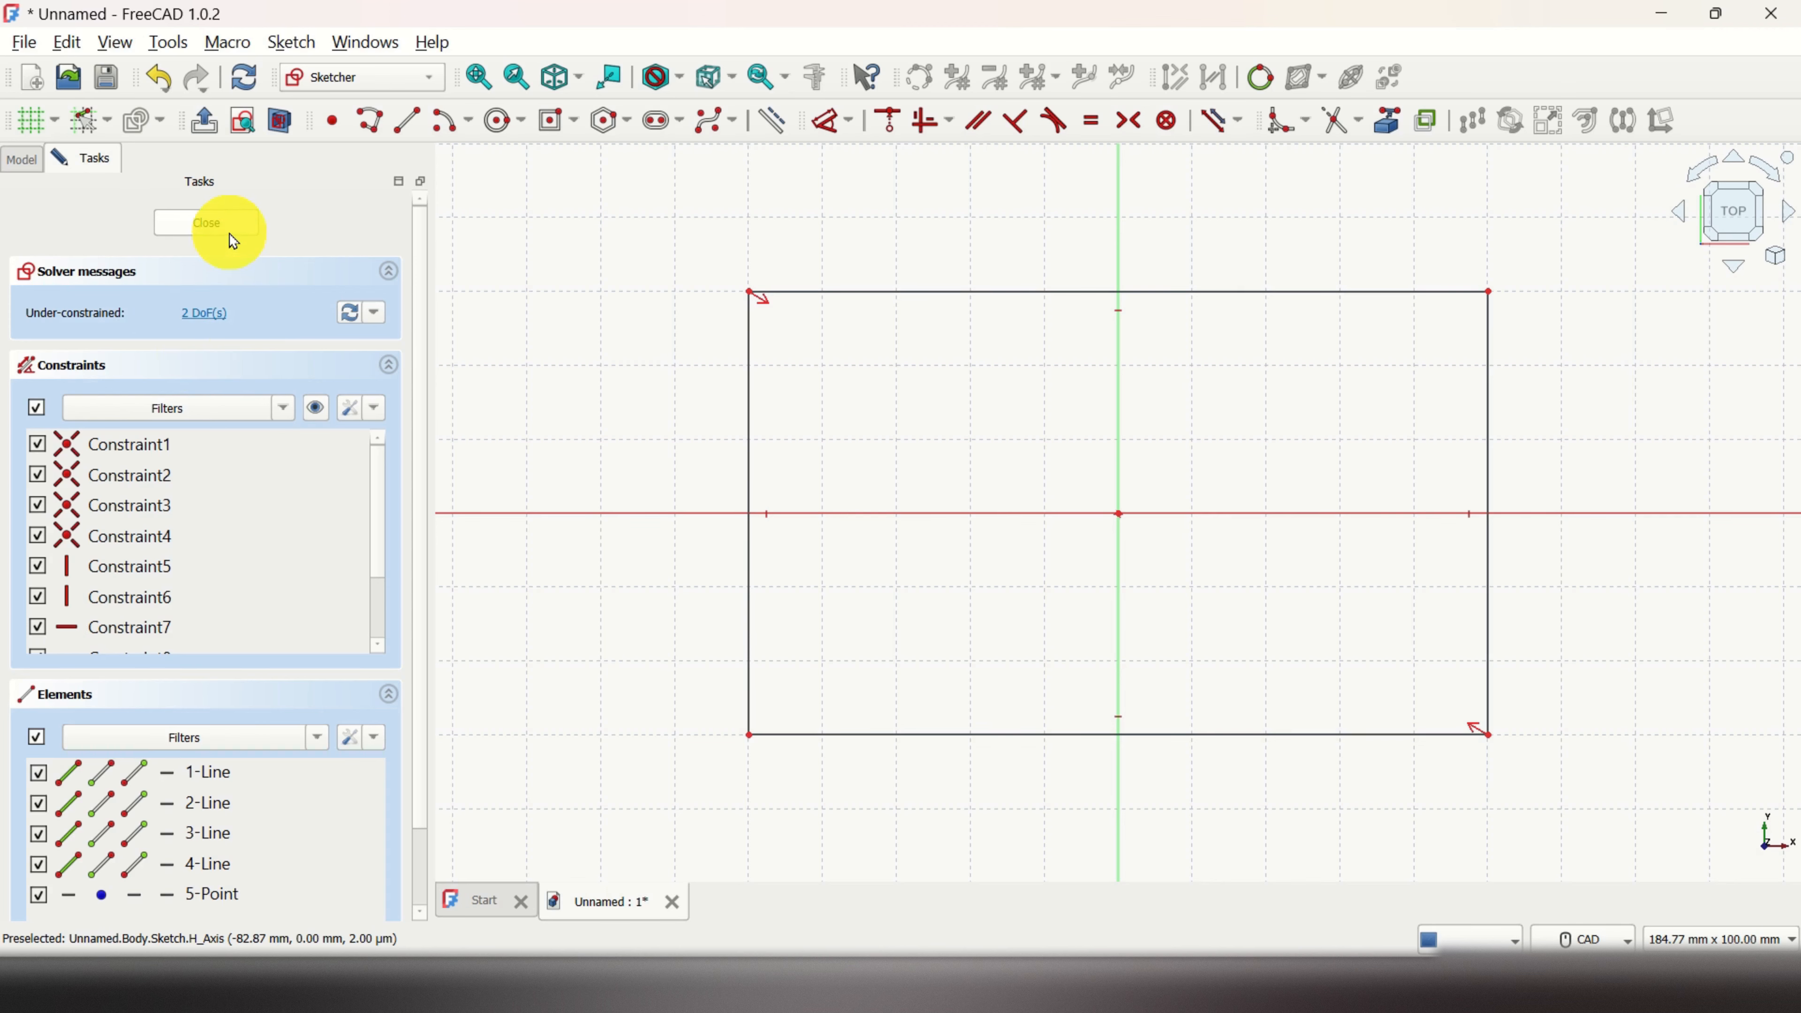
left_click(207, 223)
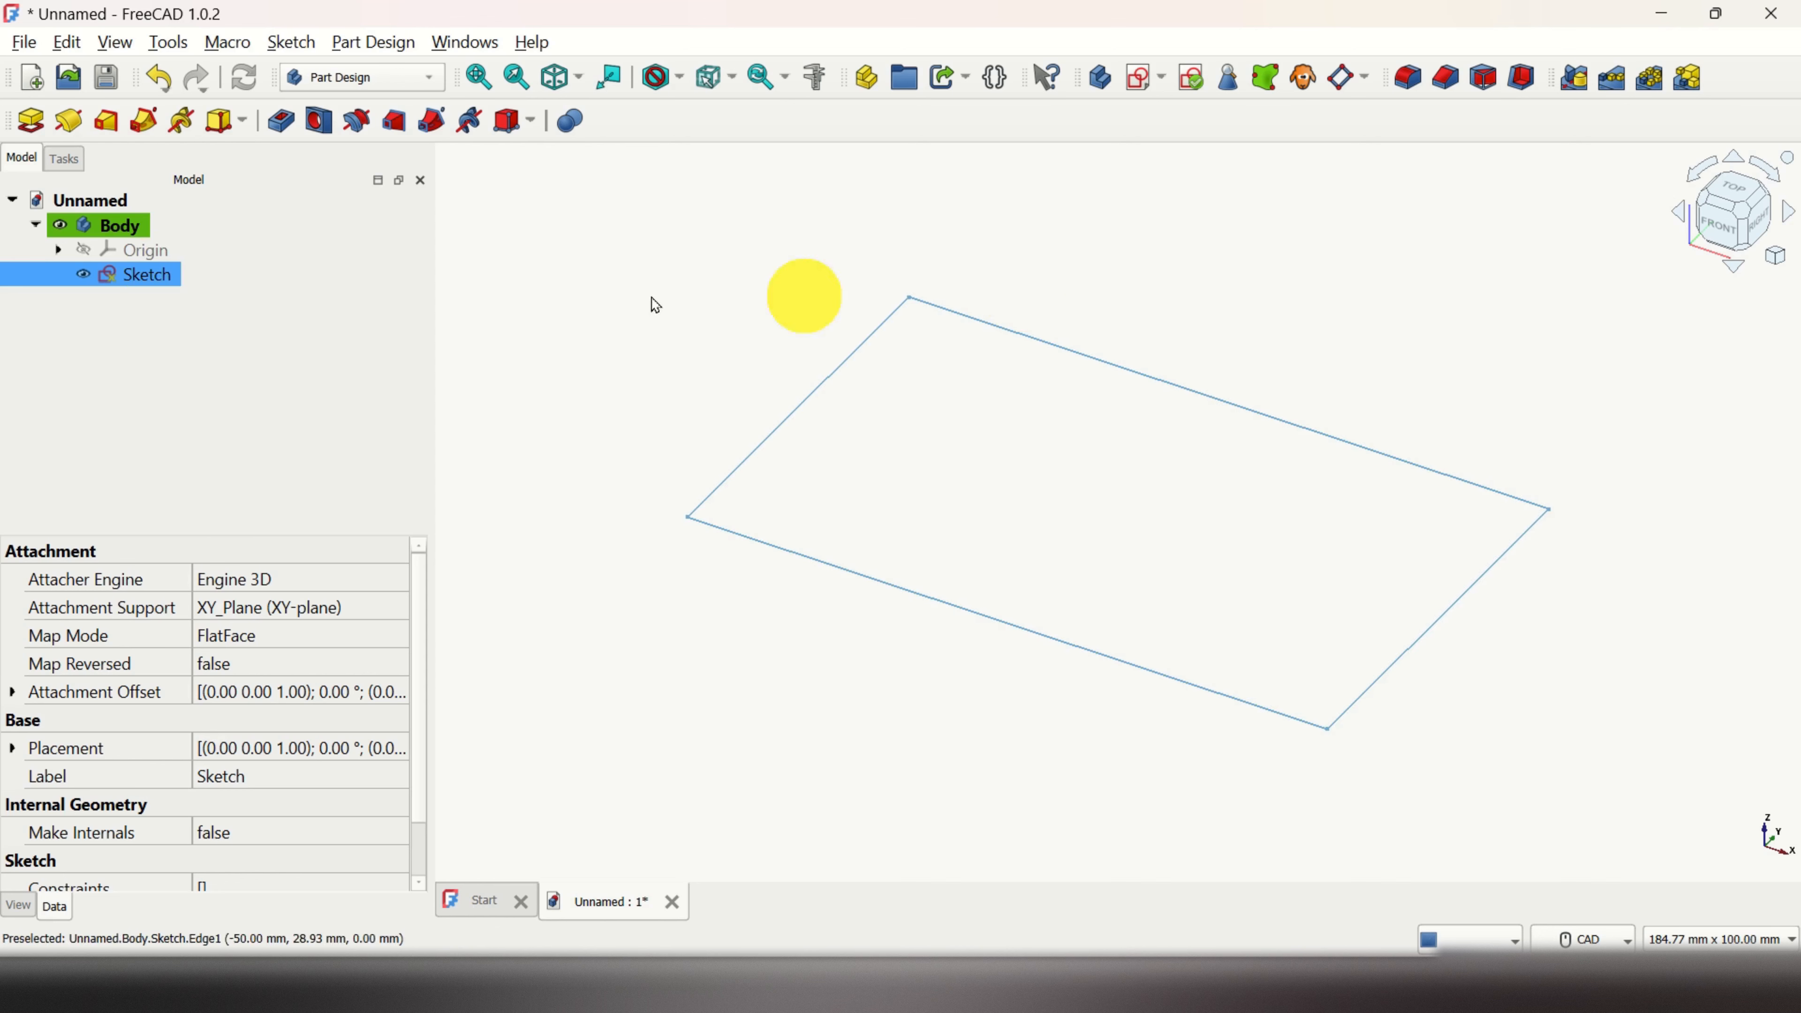
Step: Pad the rectangle sketch 10 mm into a solid block
left_click(32, 126)
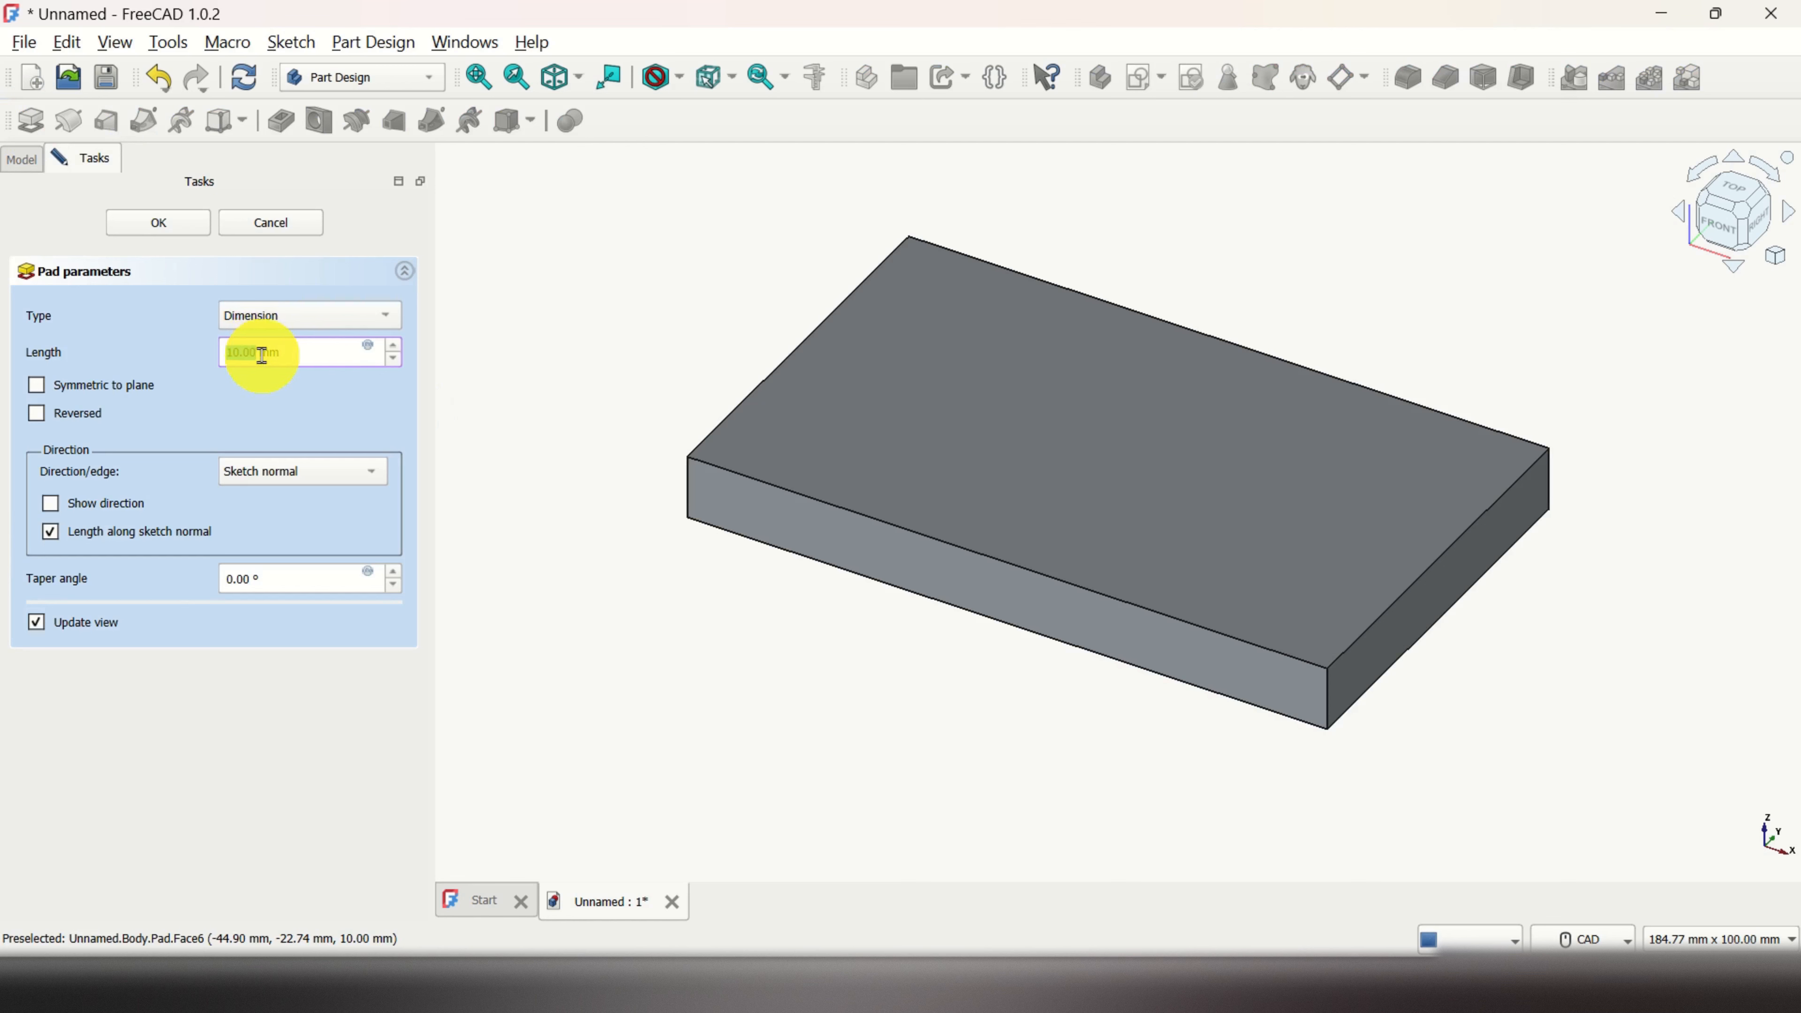
left_click(176, 229)
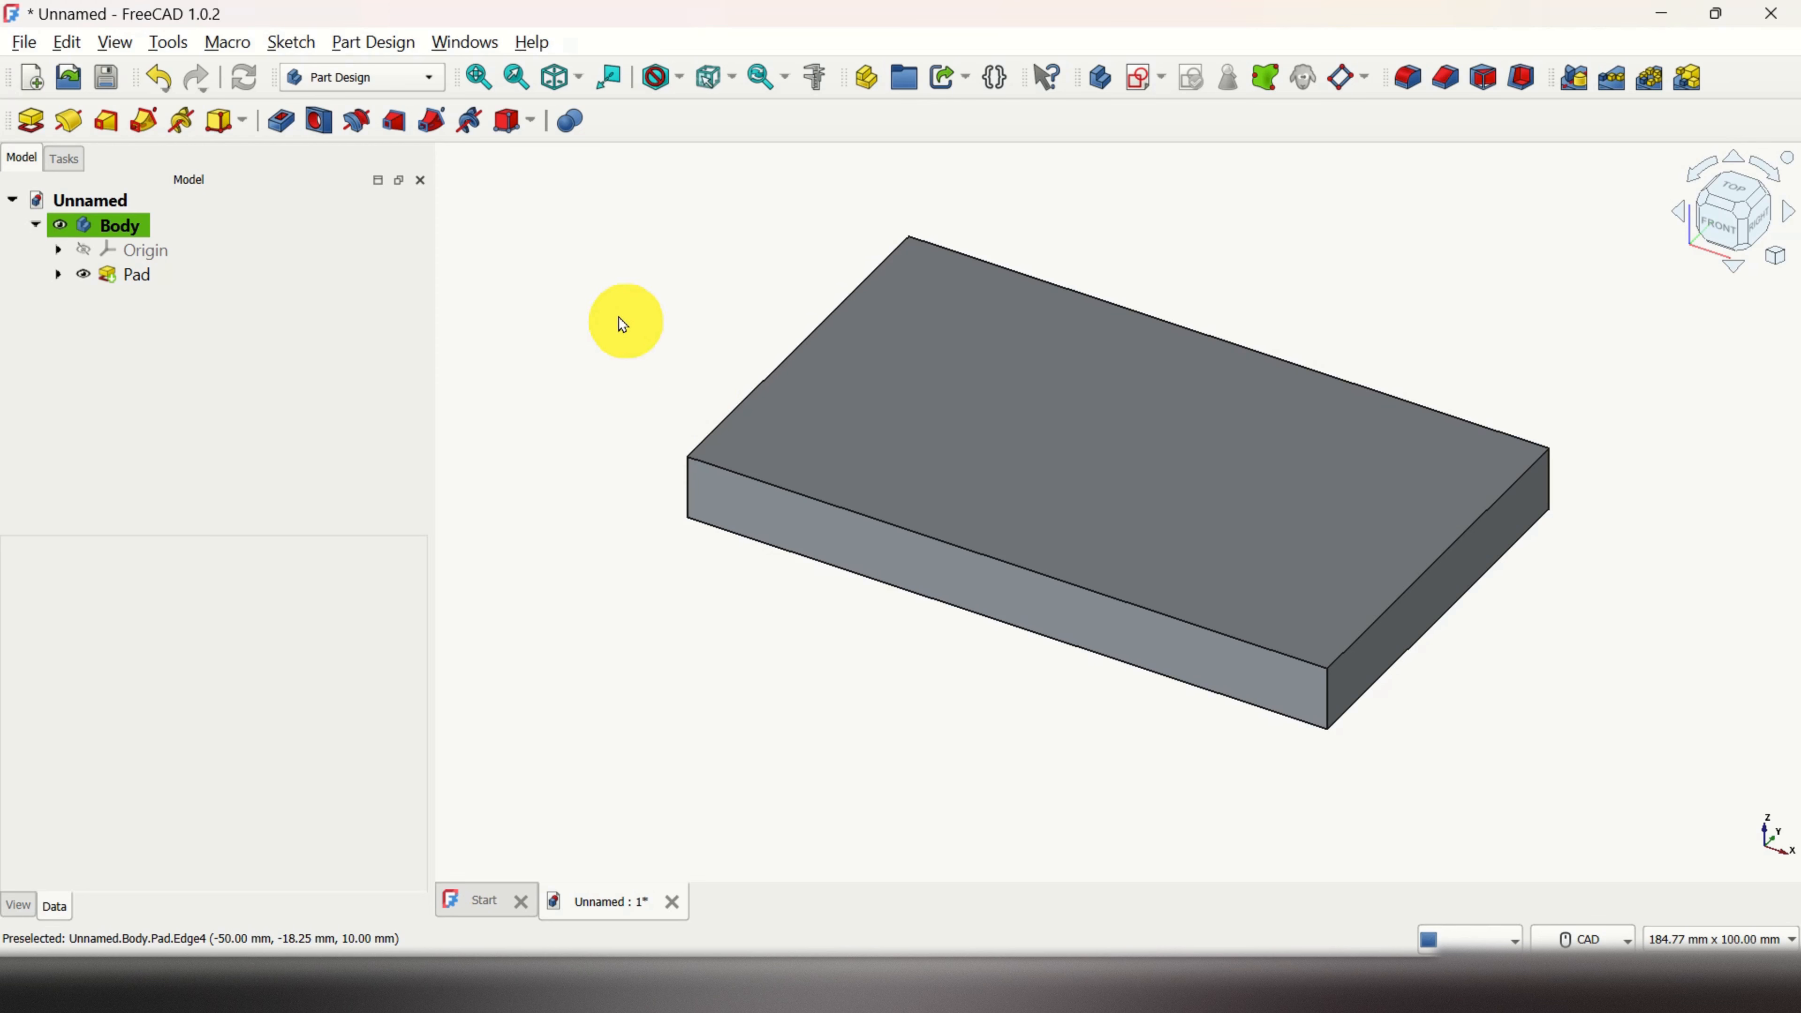
left_click(426, 80)
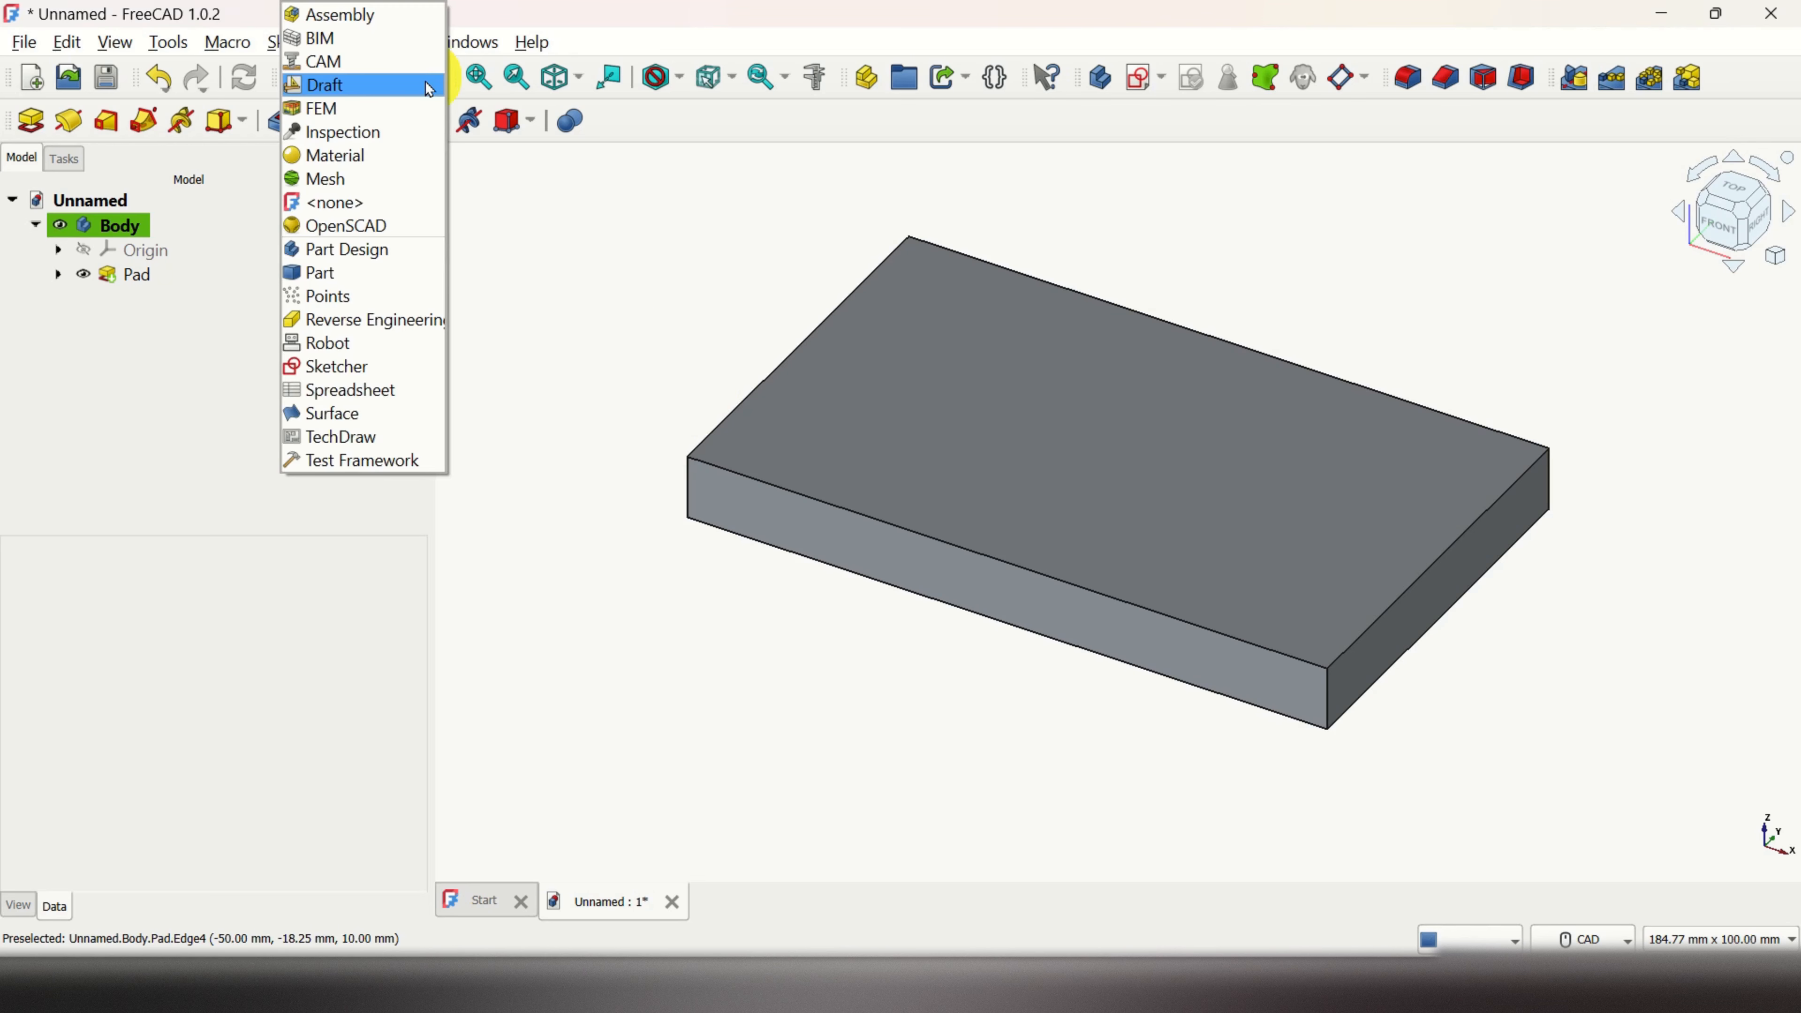
Step: In the Draft workbench, select the Body and start a new ShapeString
left_click(382, 87)
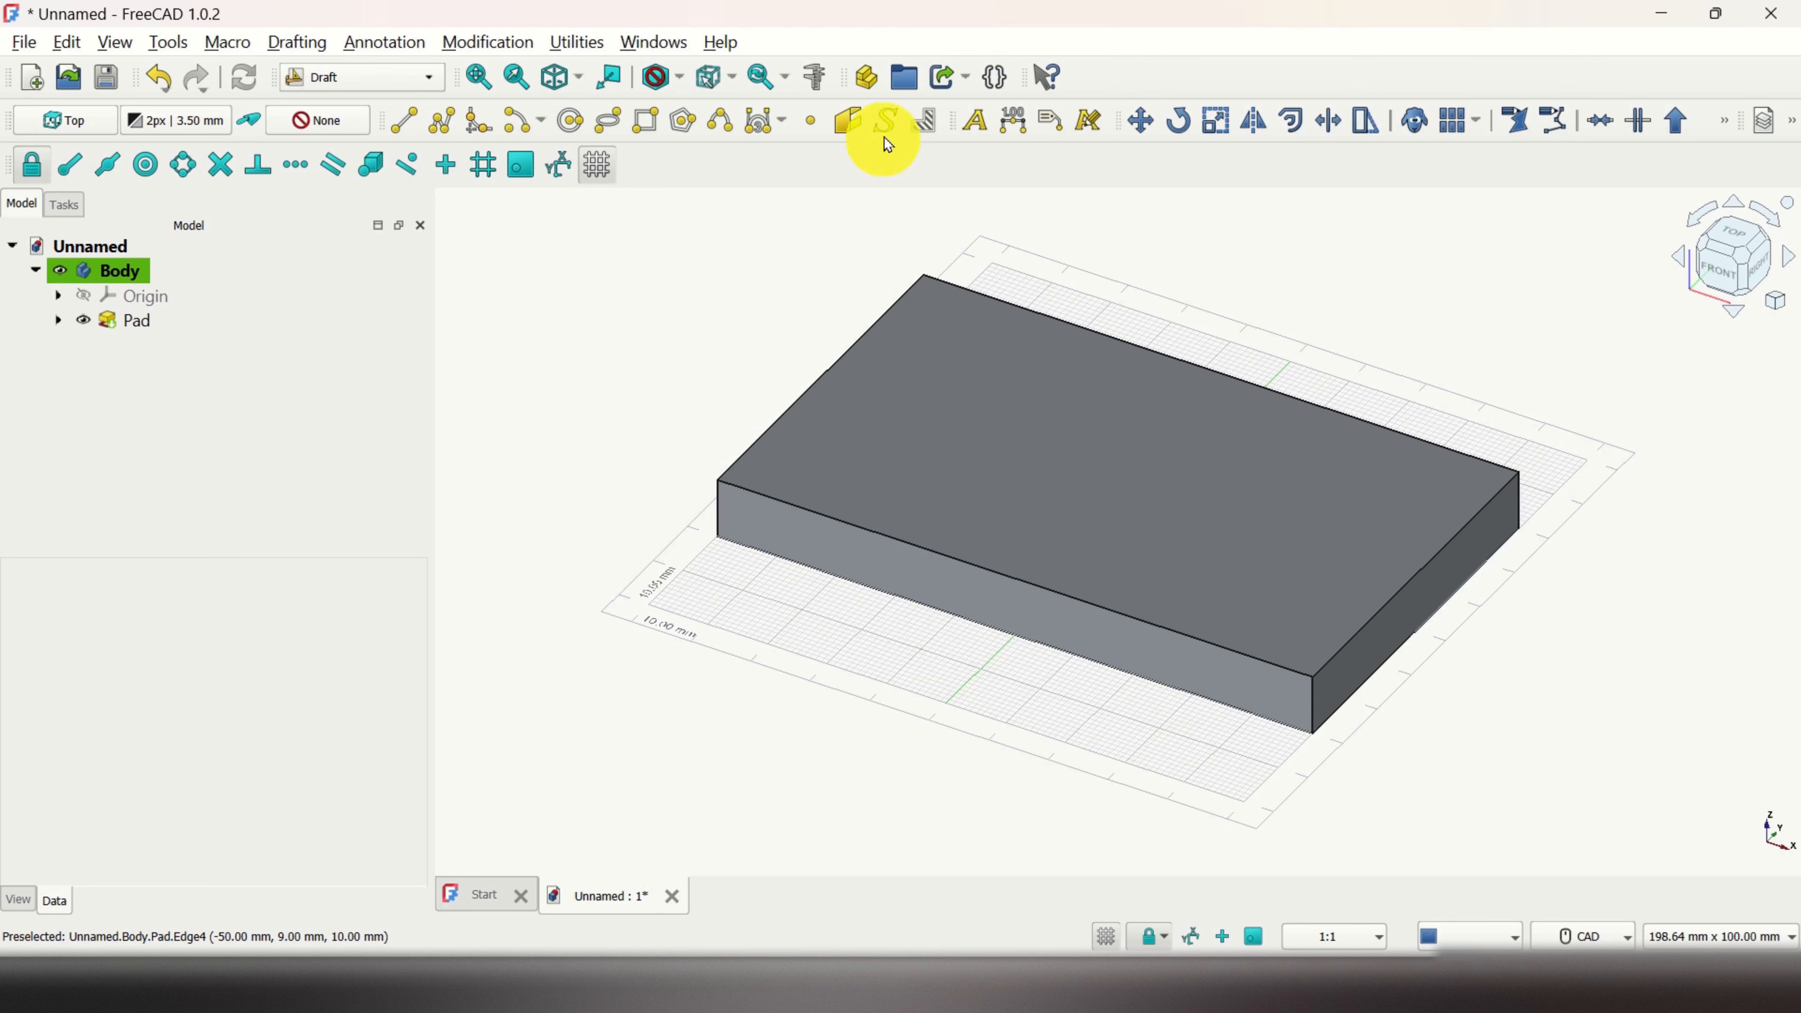
left_click(120, 271)
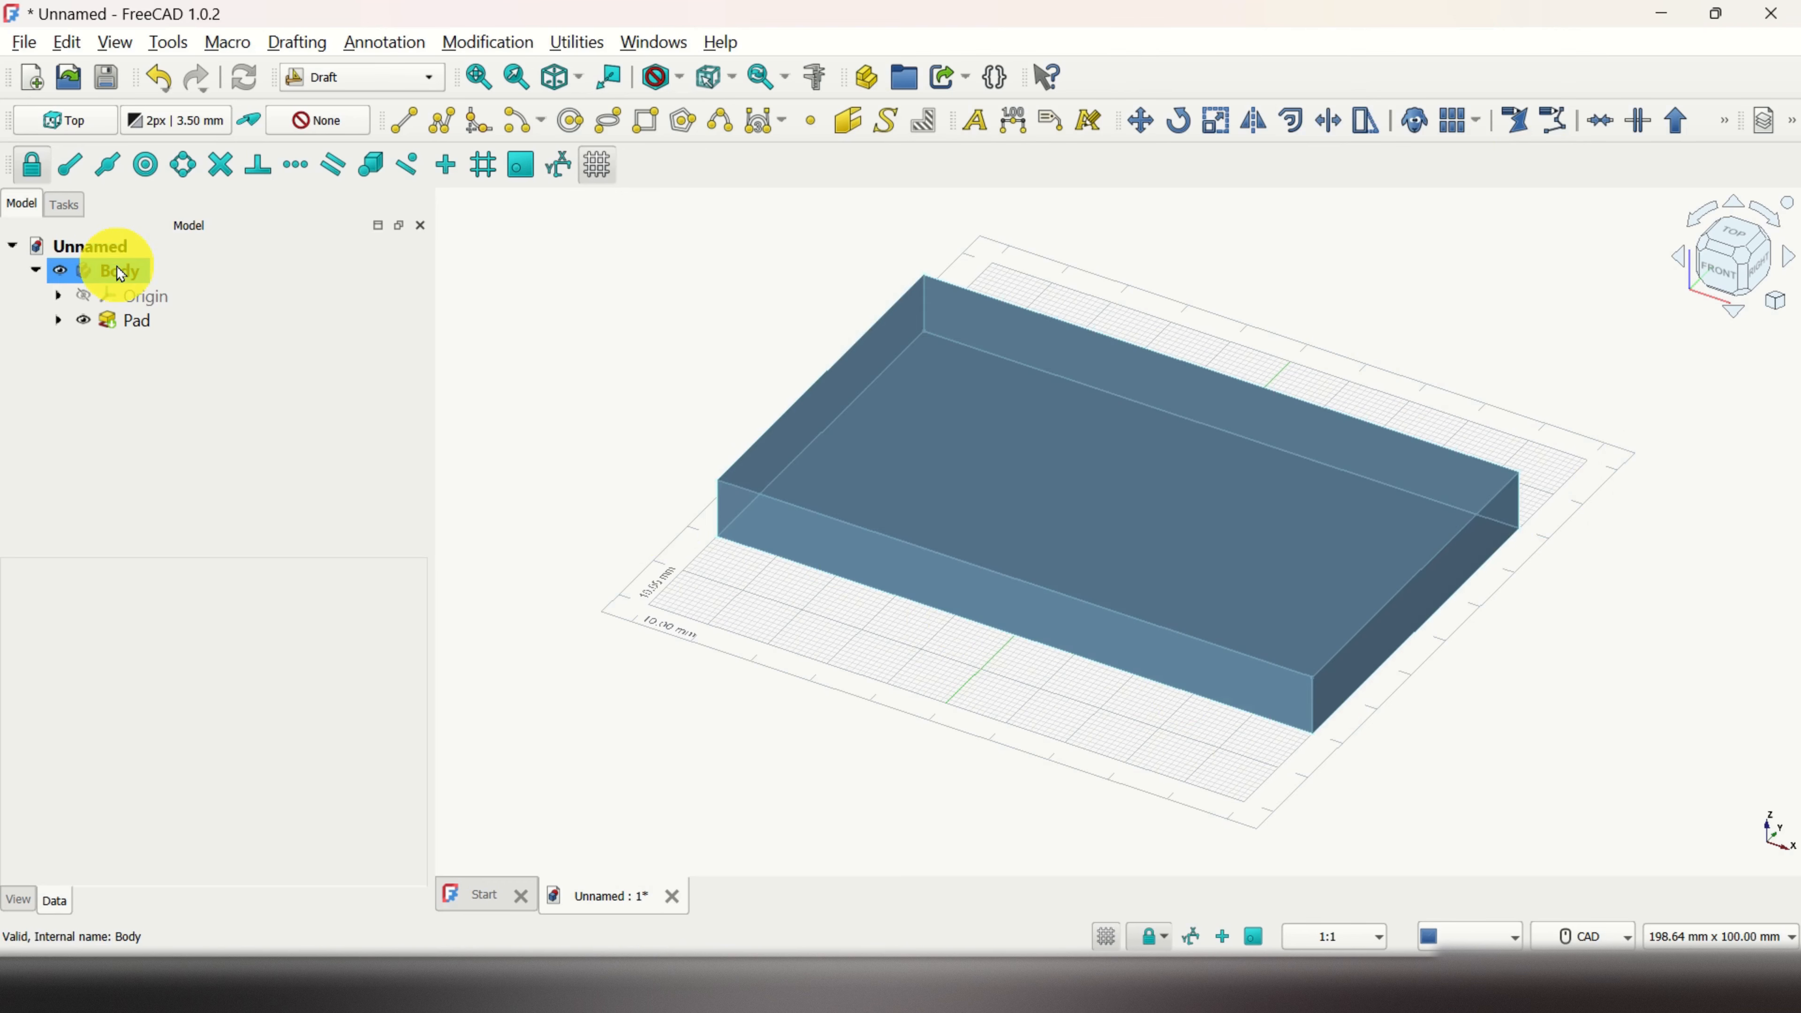
left_click(887, 126)
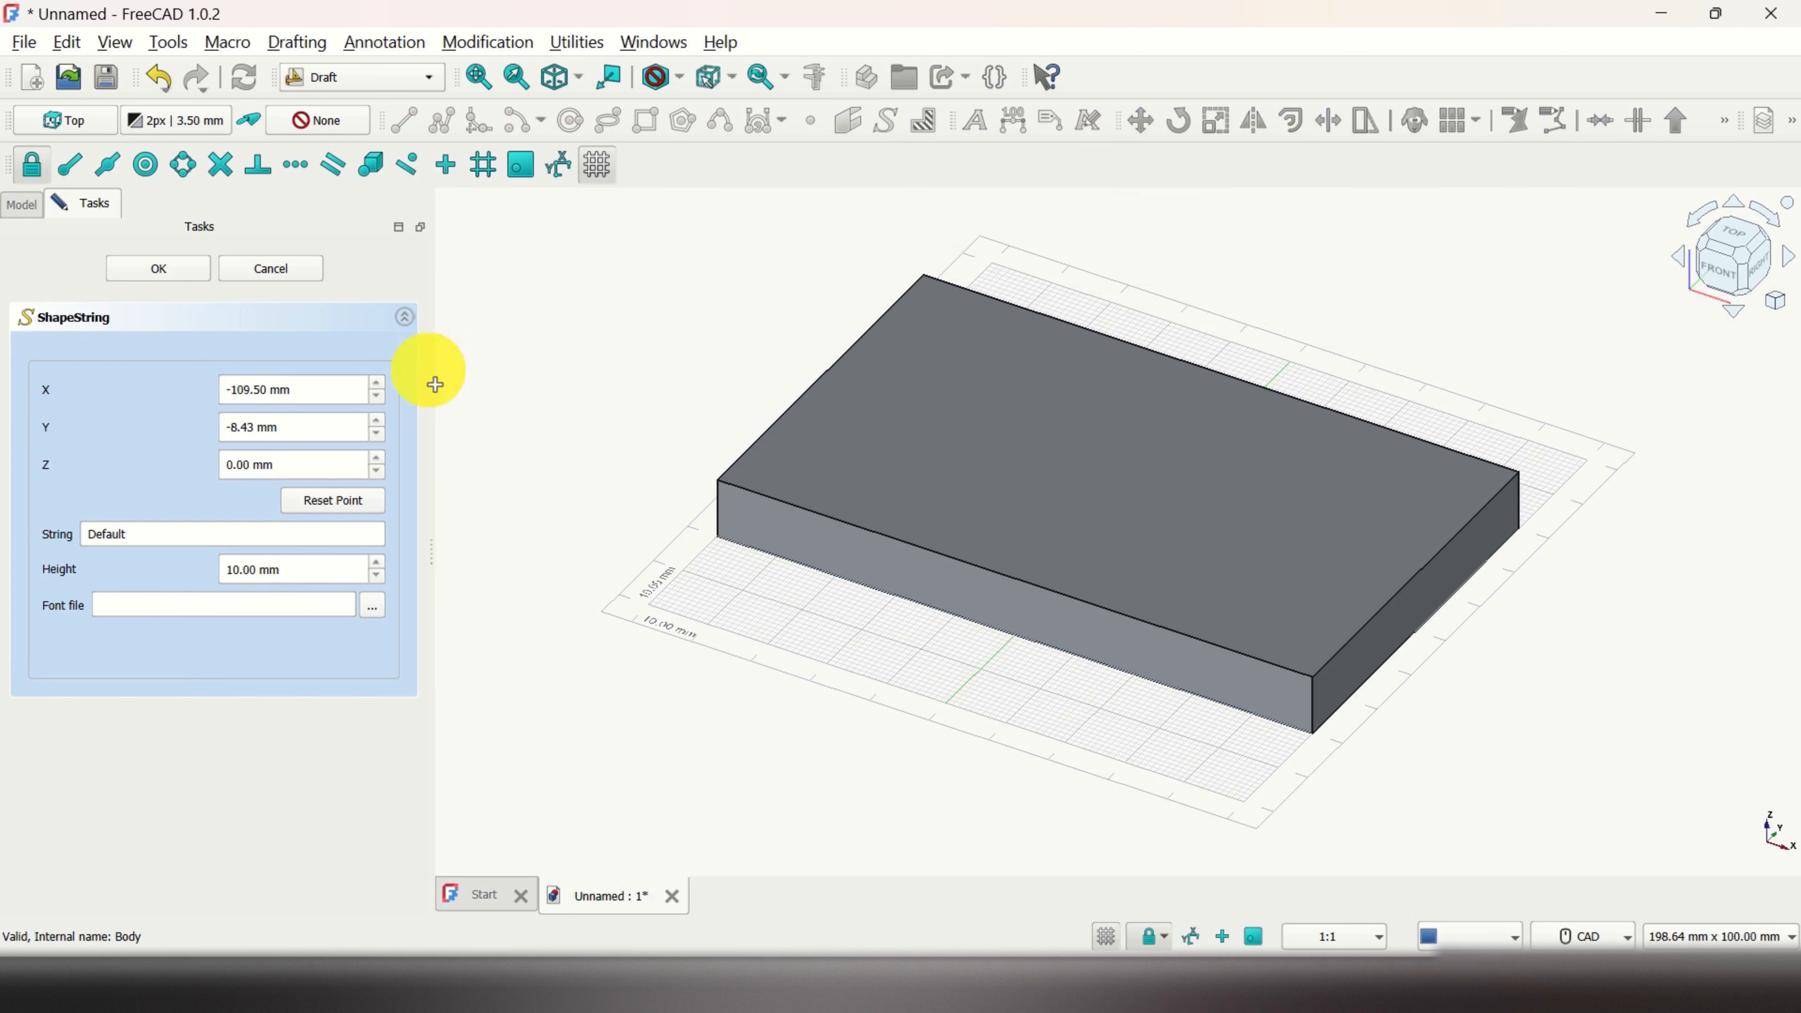
scroll(680, 418, "up", 1)
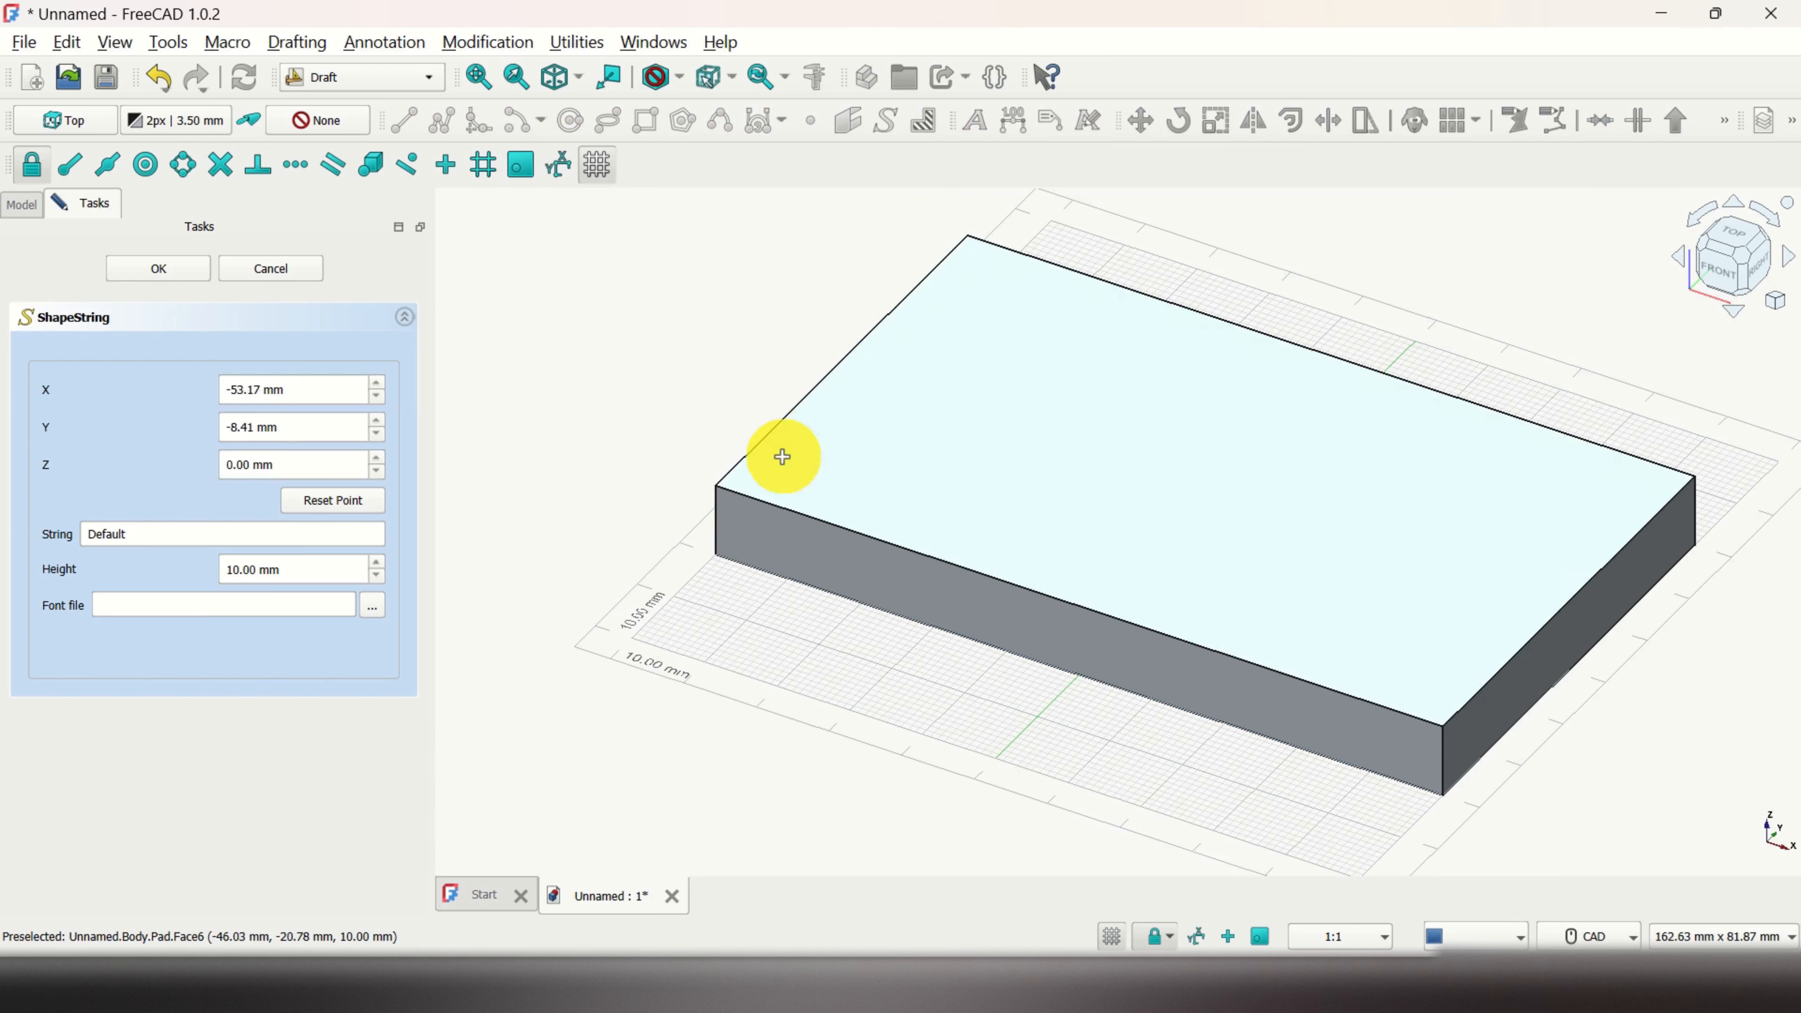
scroll(787, 454, "up", 2)
scroll(851, 397, "up", 2)
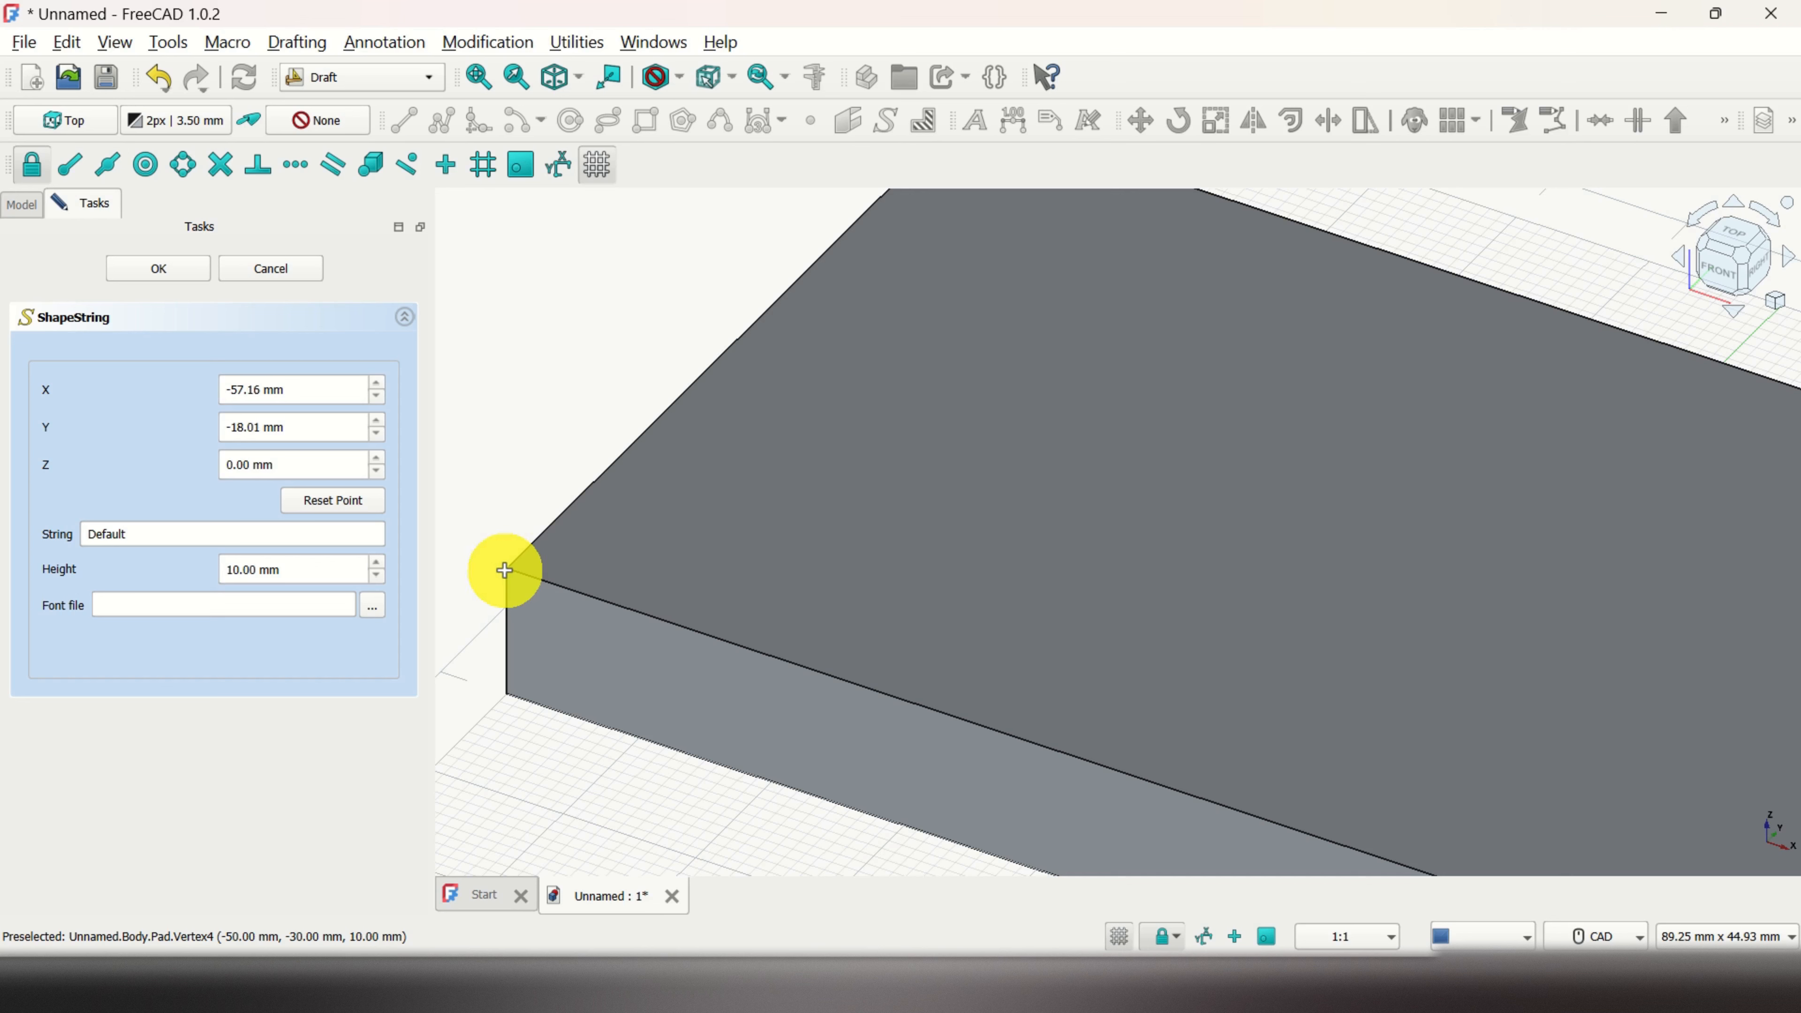
Step: Place the ShapeString at X -57.21, Y -17.91, Z 10 mm using a vertex-only filter, then clear filters
left_click(739, 85)
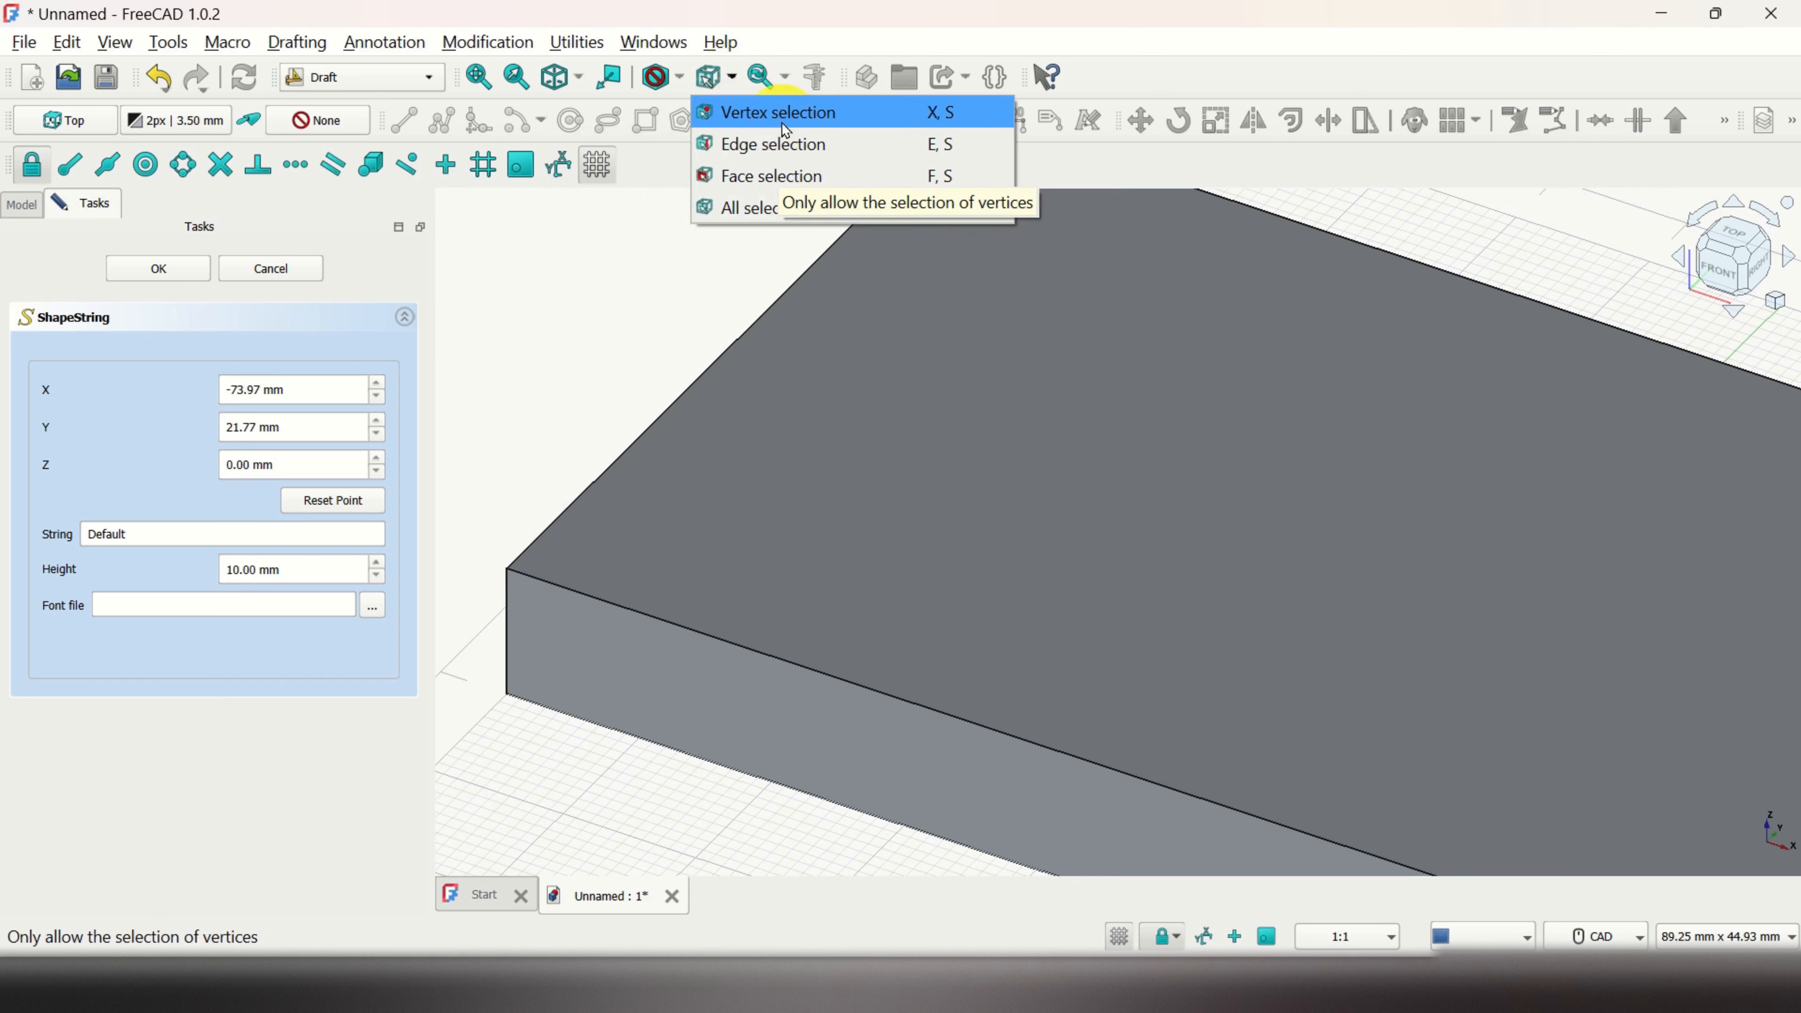
left_click(837, 114)
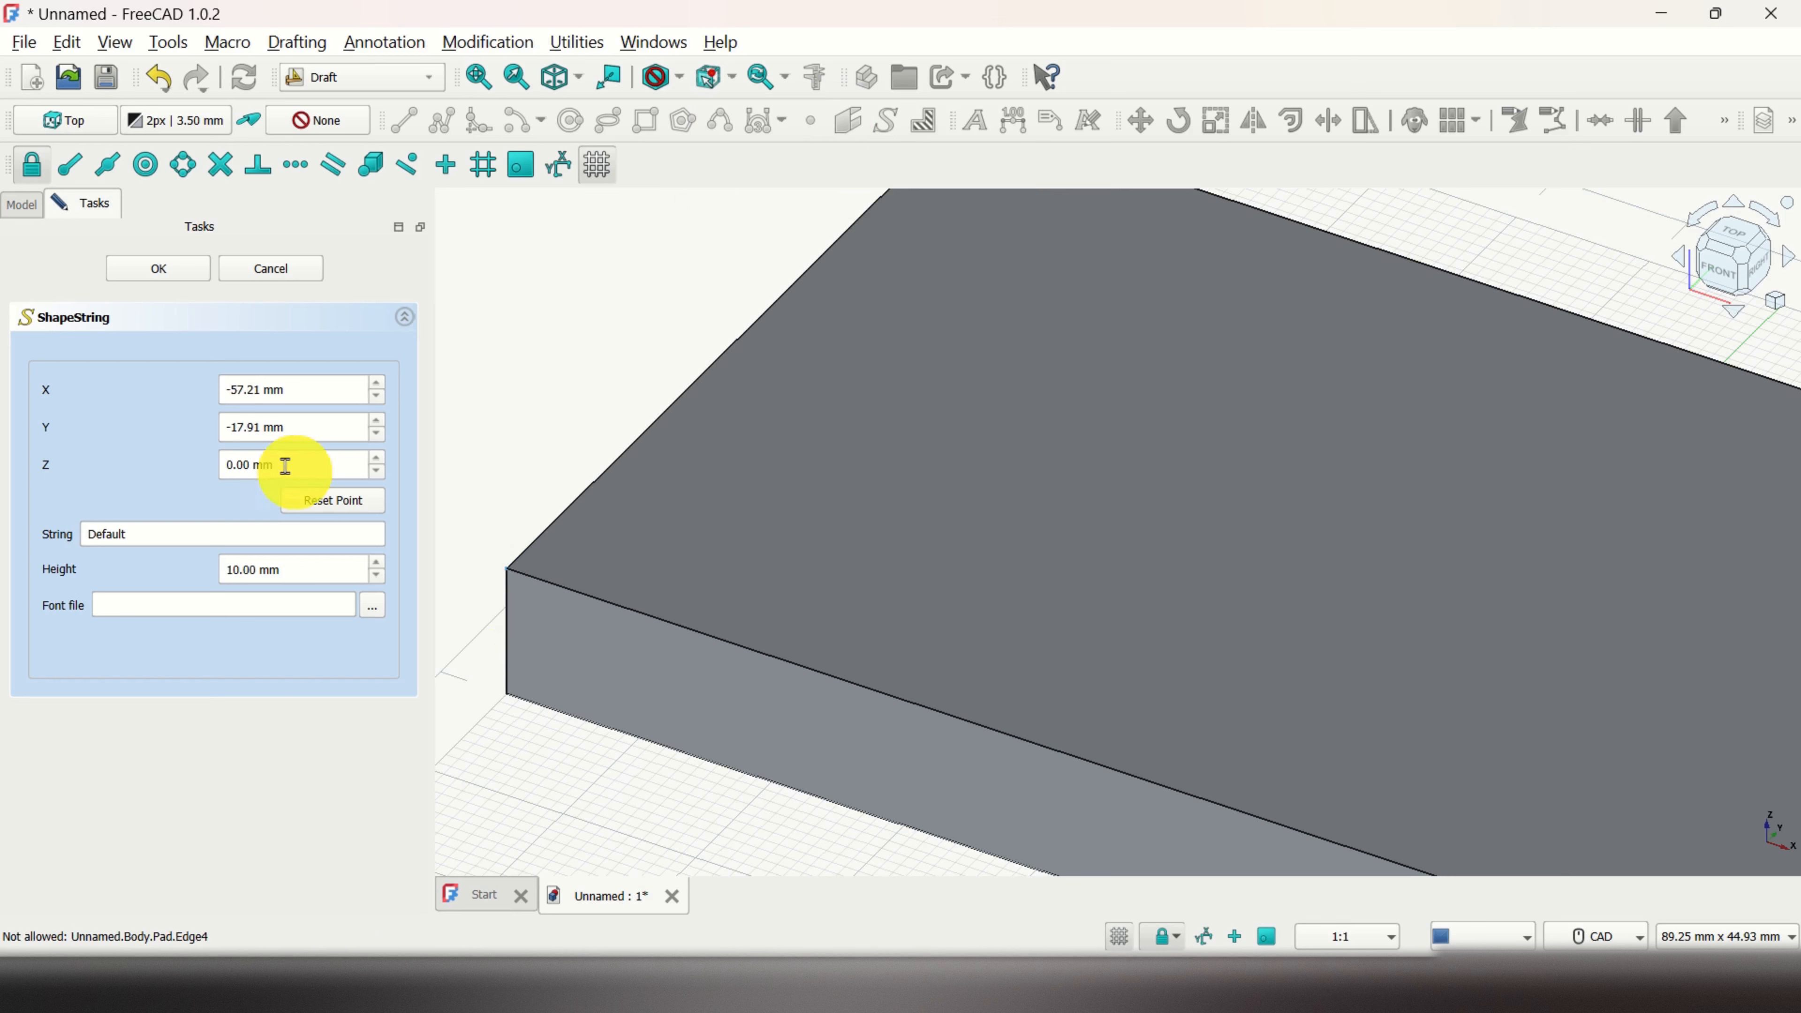
left_click(266, 458)
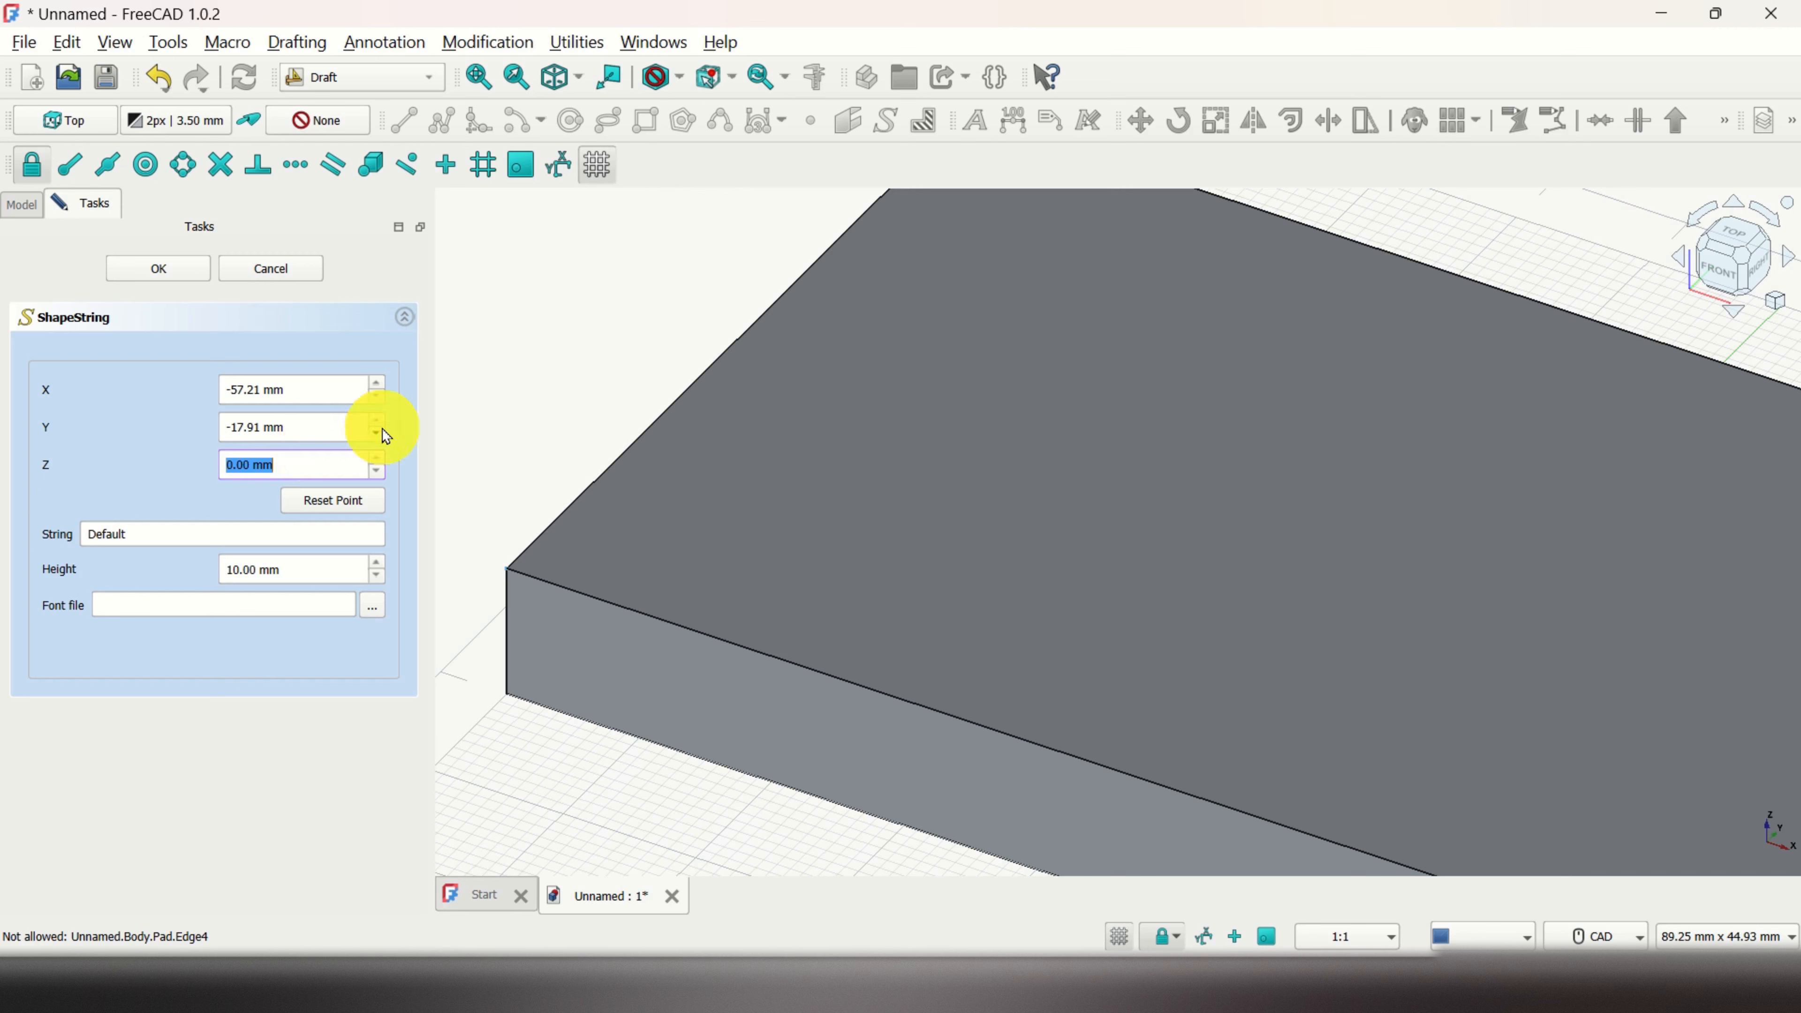
type("10")
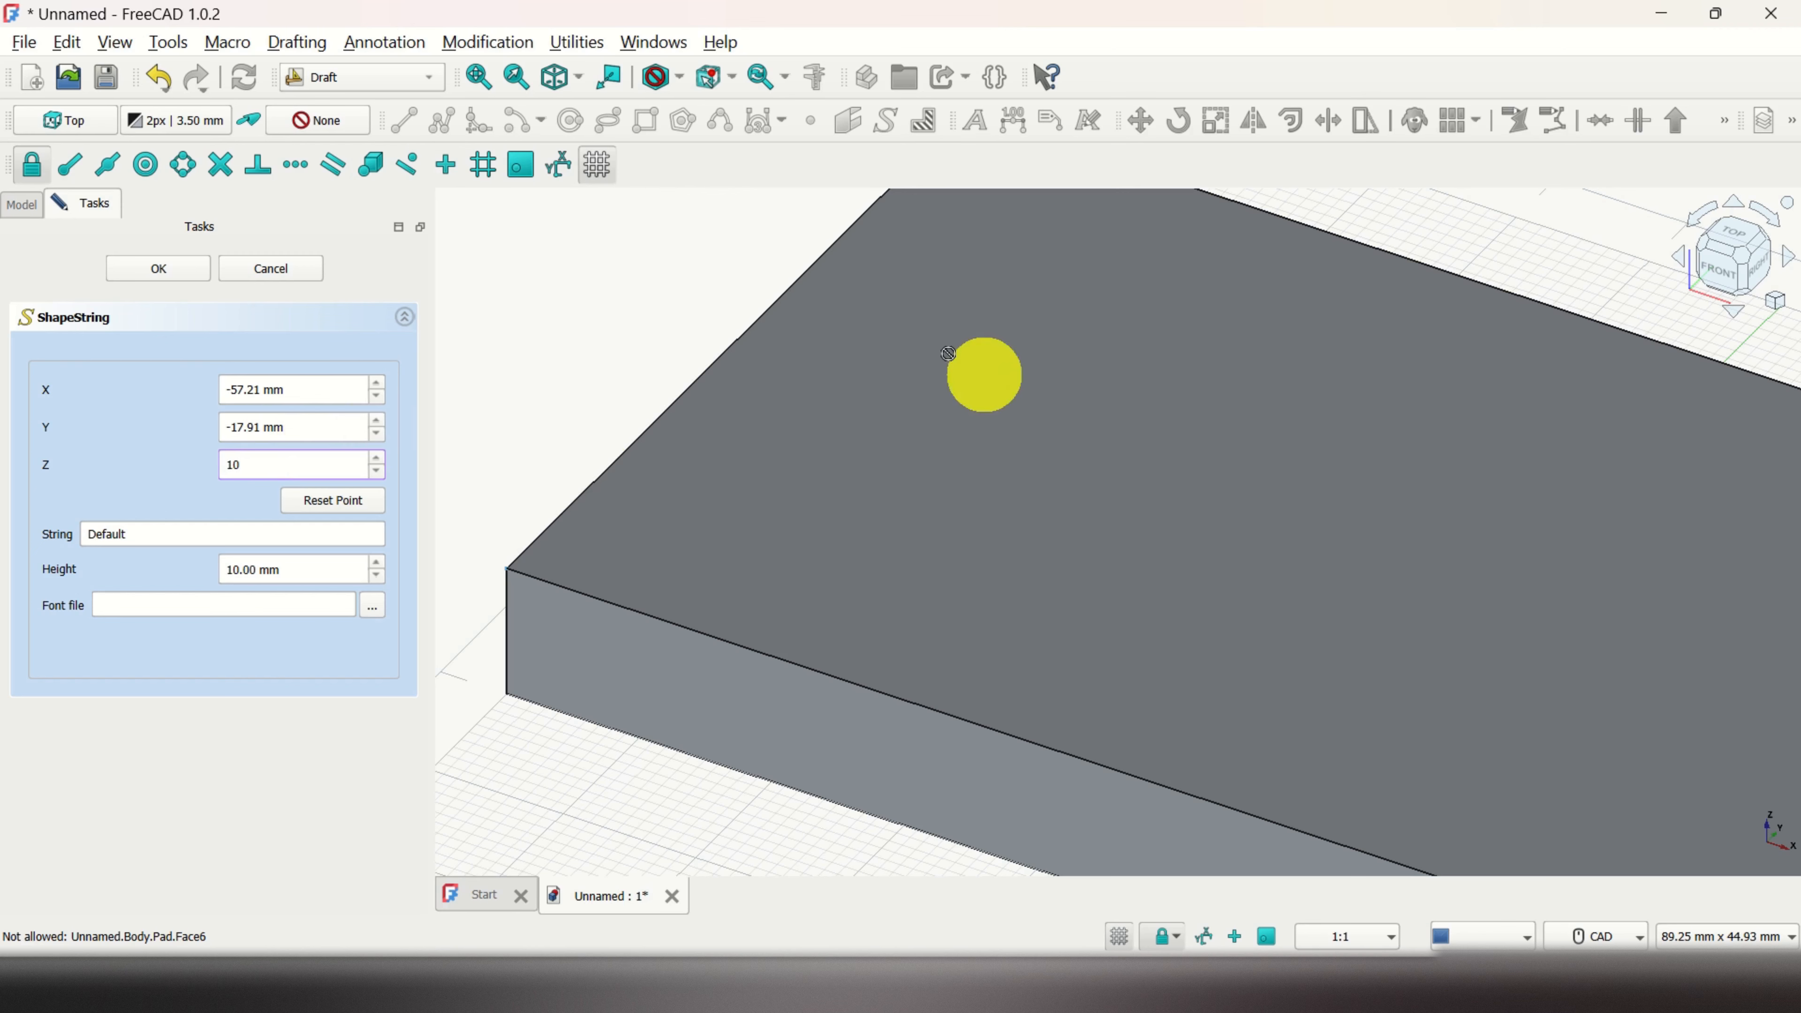
left_click(734, 90)
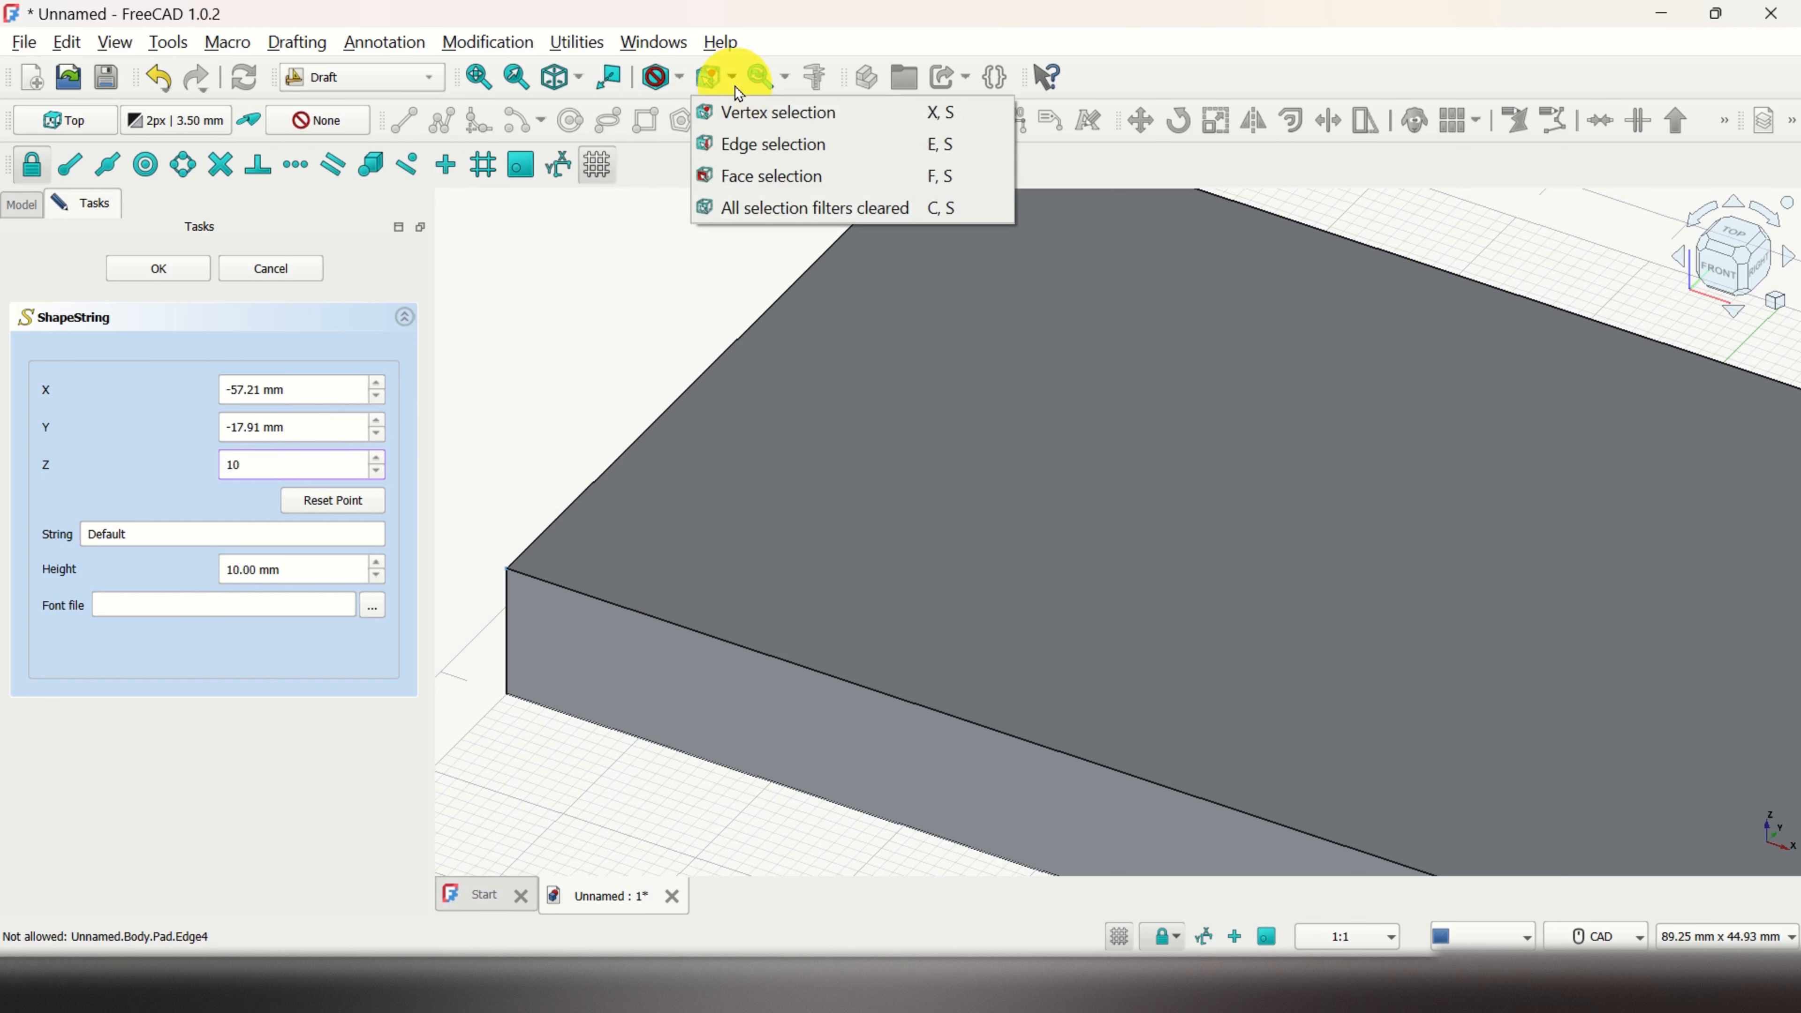
left_click(782, 209)
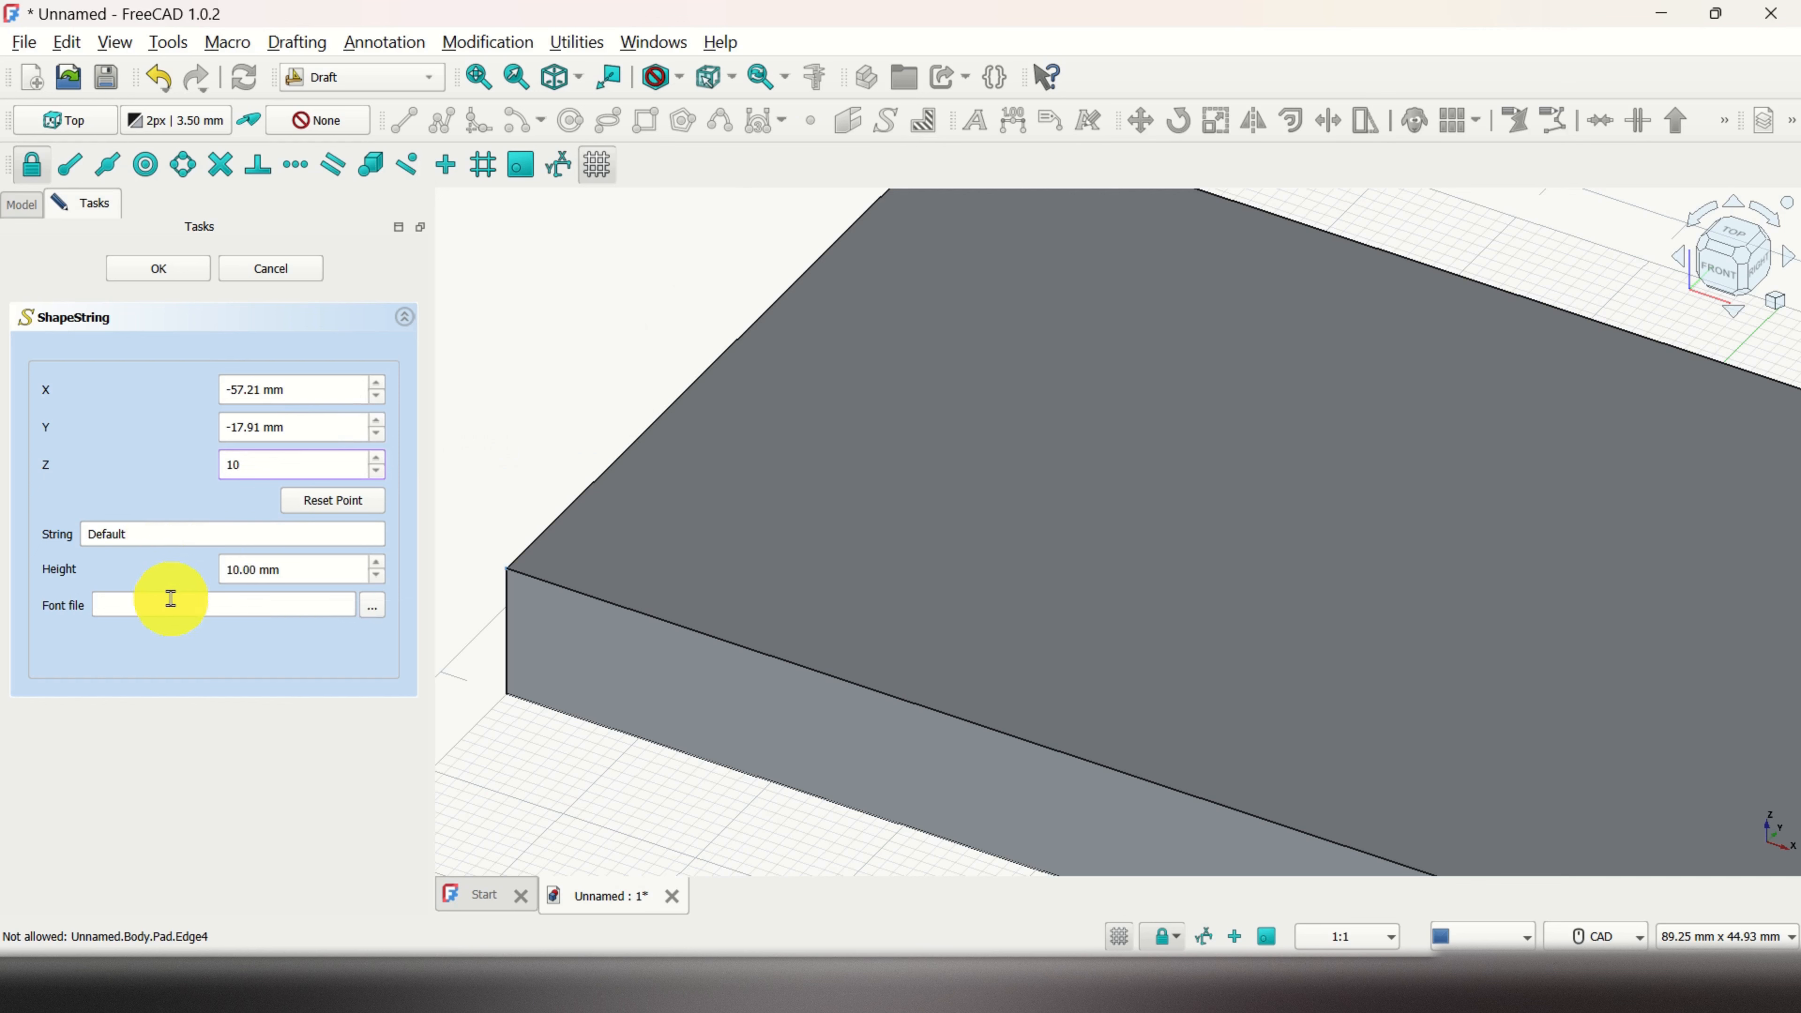
left_click(373, 606)
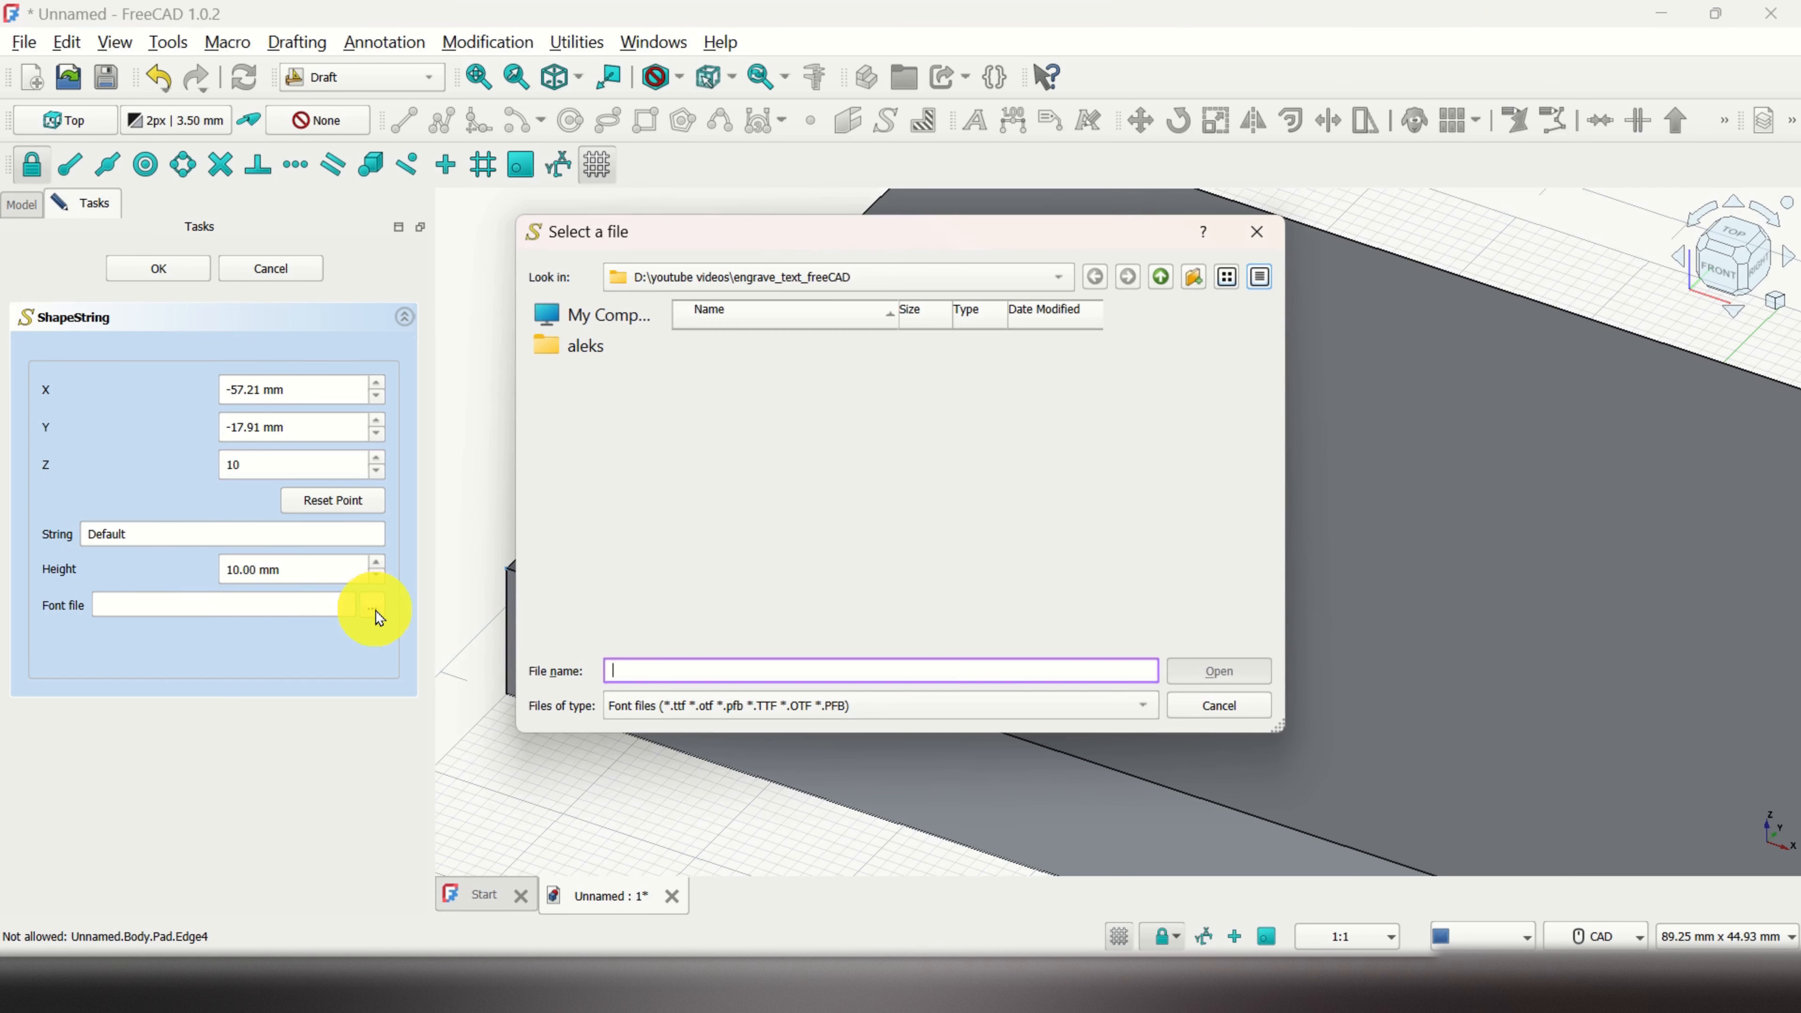
Step: Set the ShapeString font file to the bold Arial C:/Windows/Fonts/arialbd.ttf
left_click(615, 319)
left_click(733, 343)
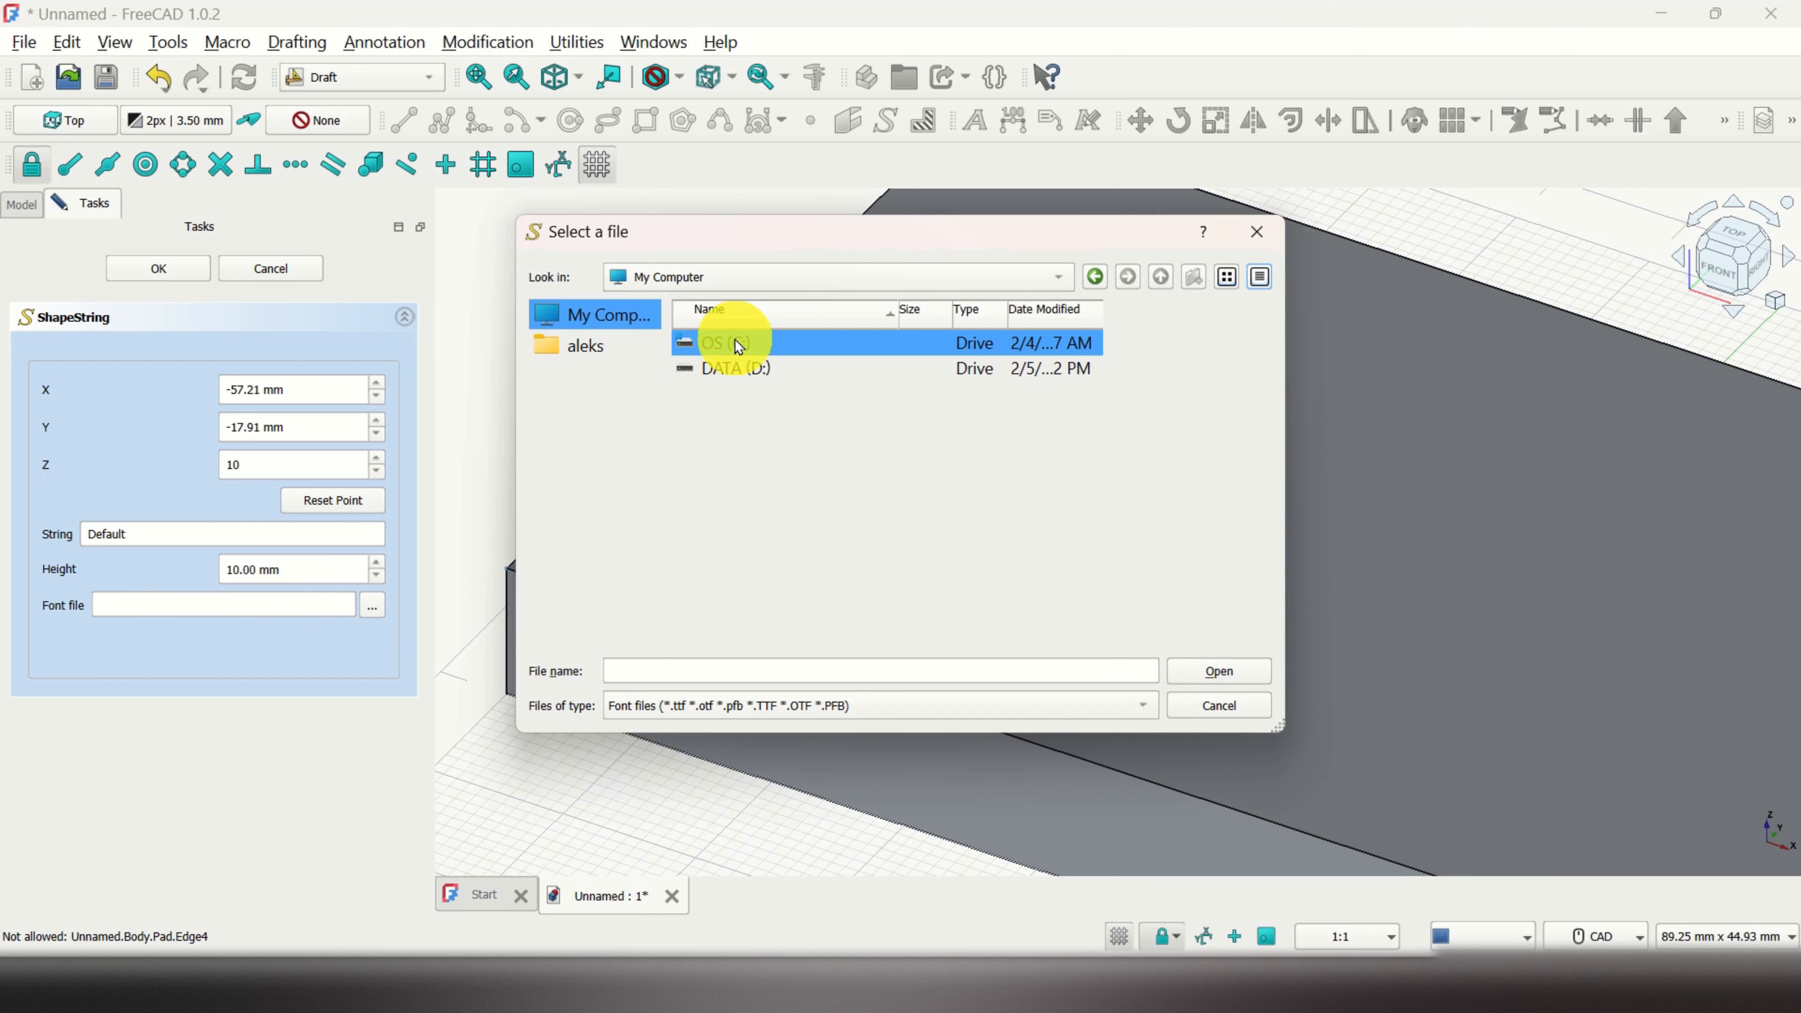
double_click(738, 346)
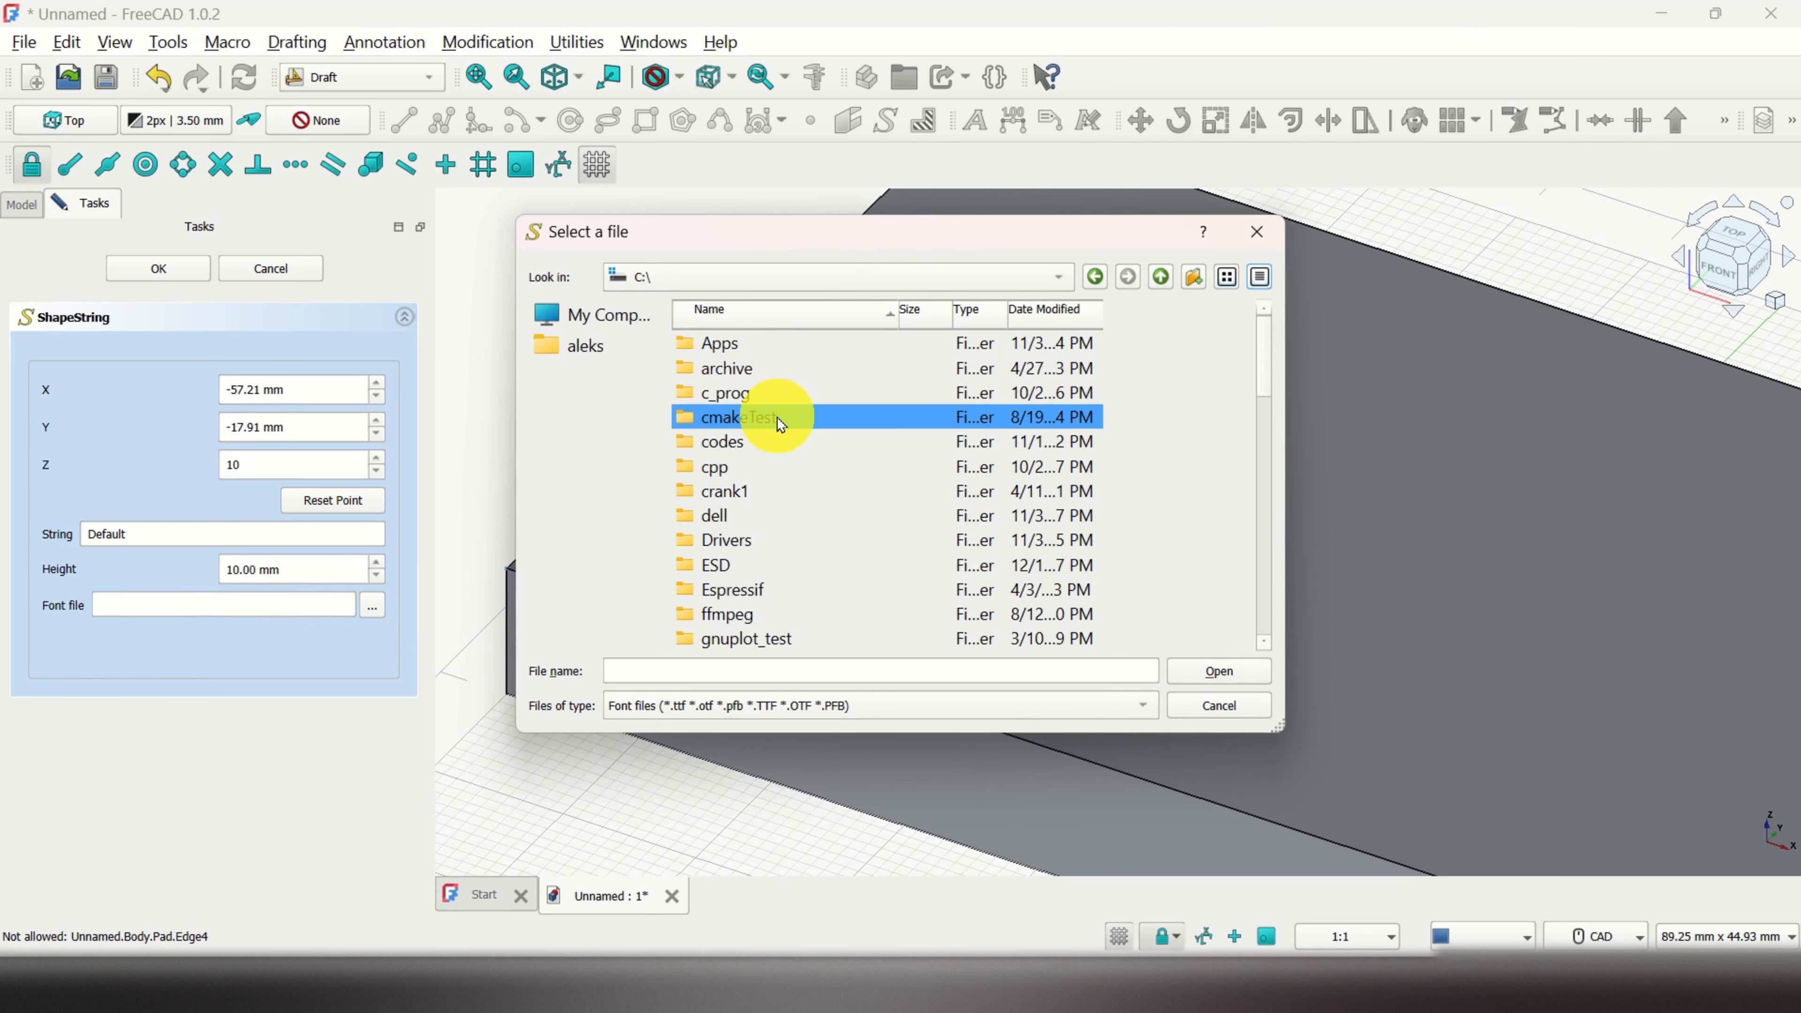
key("End")
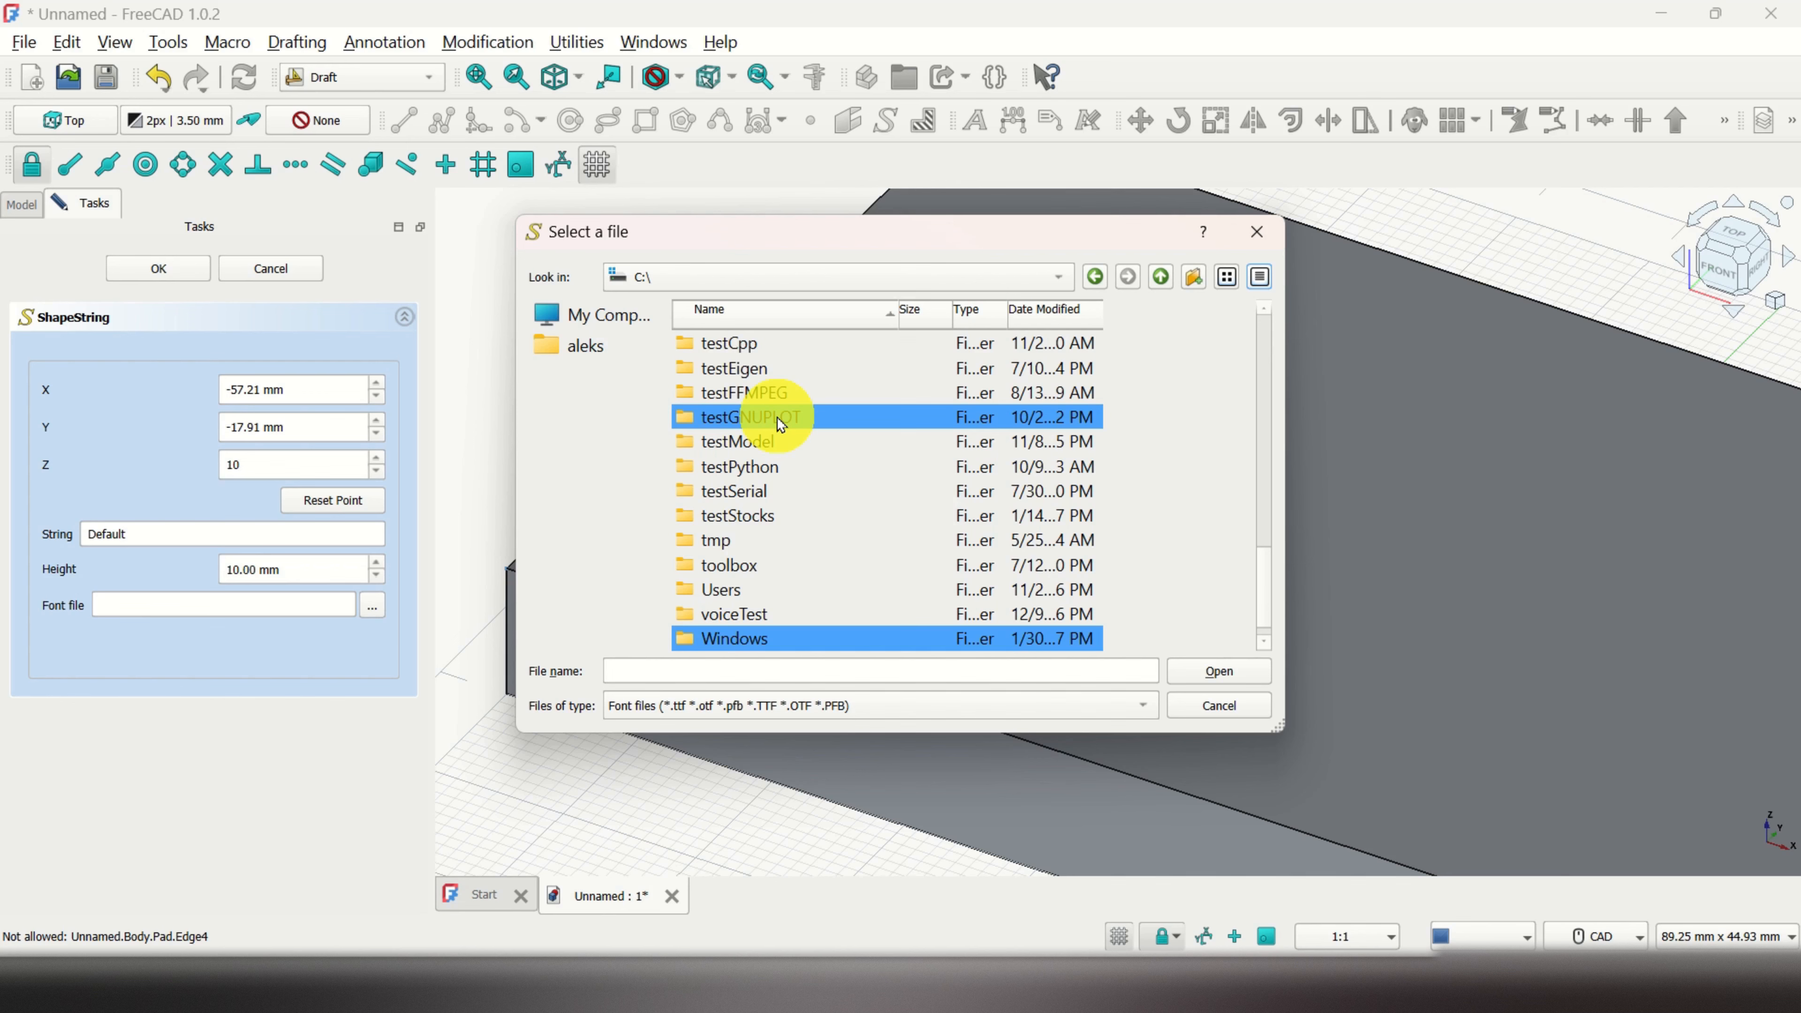
double_click(773, 641)
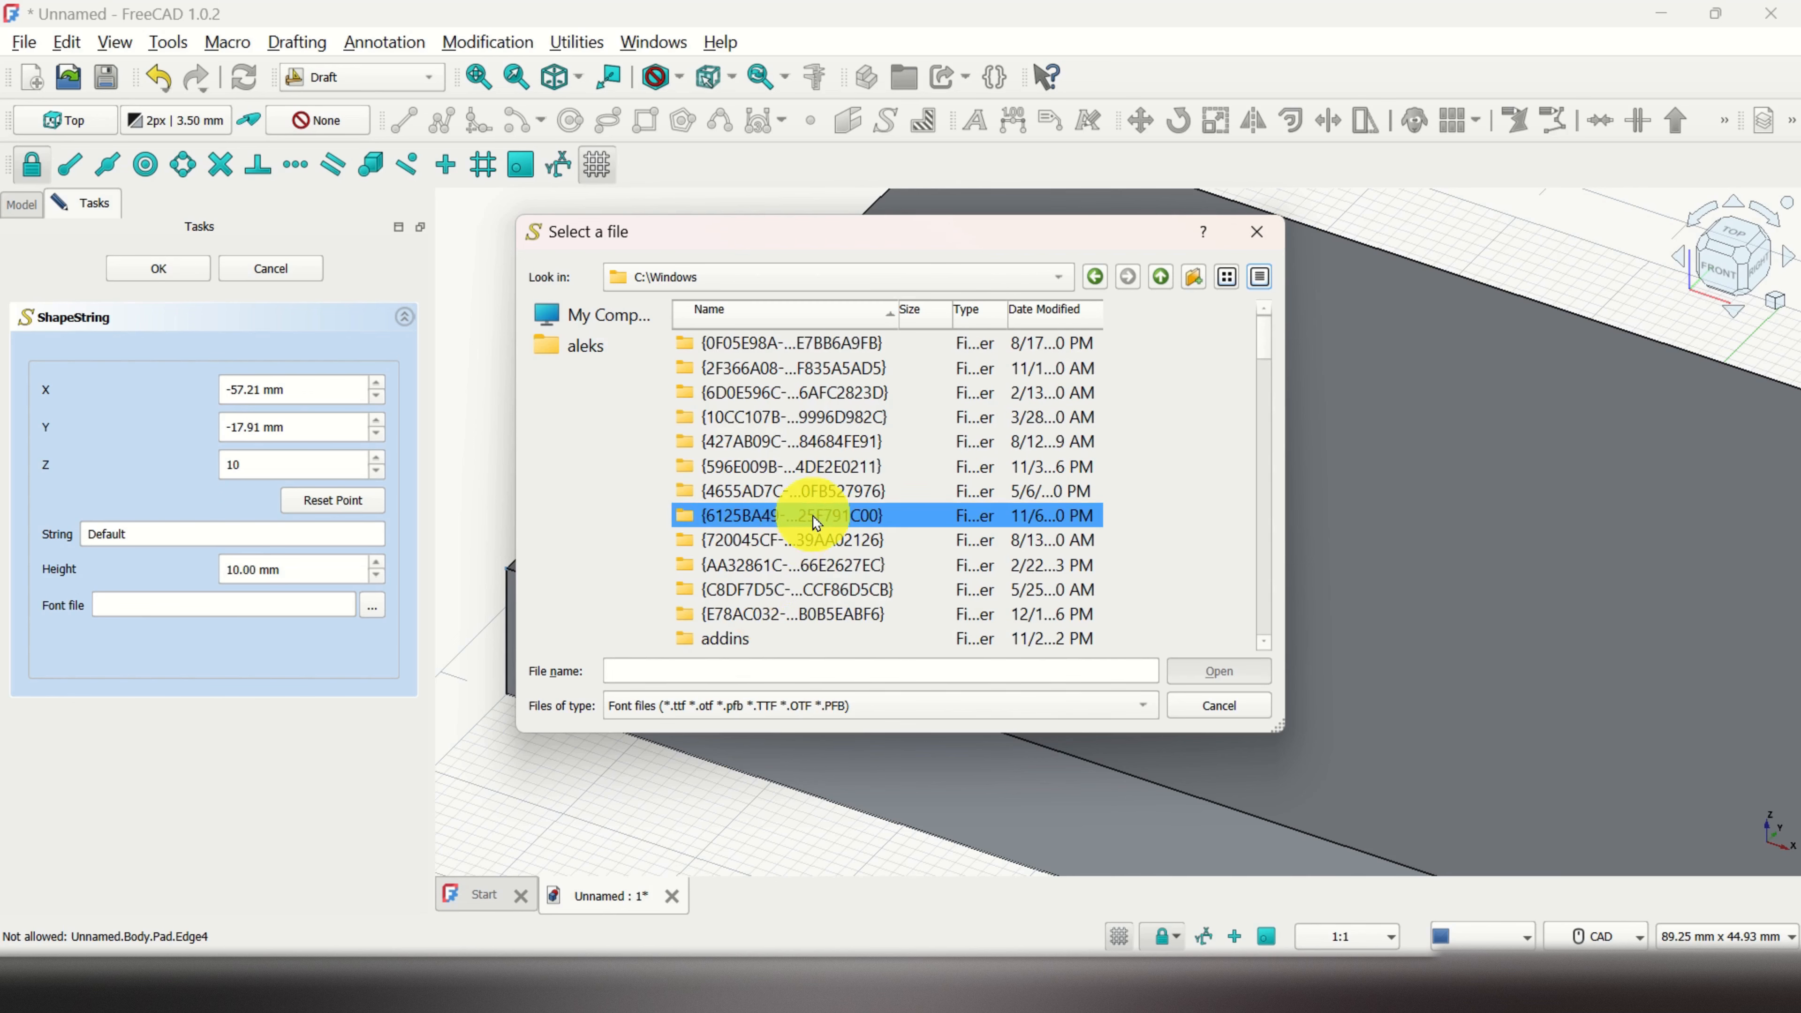
left_click(805, 636)
scroll(806, 635, "down", 6)
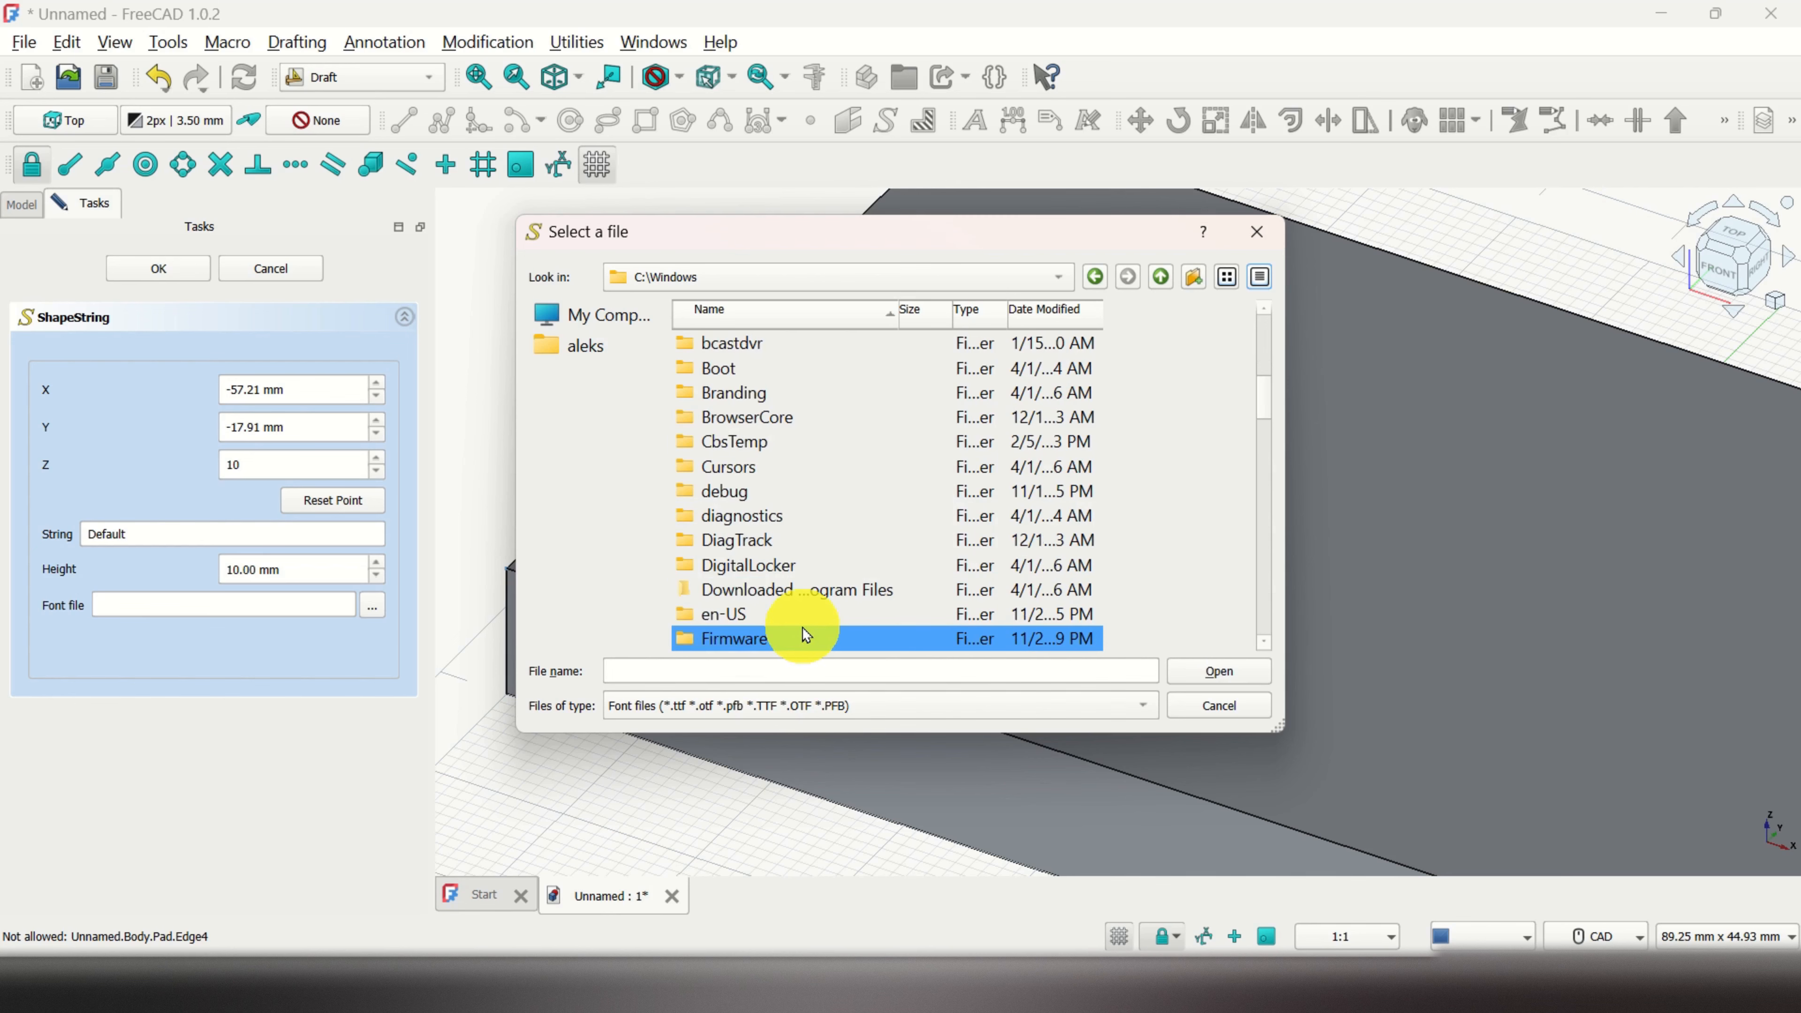
scroll(807, 635, "down", 1)
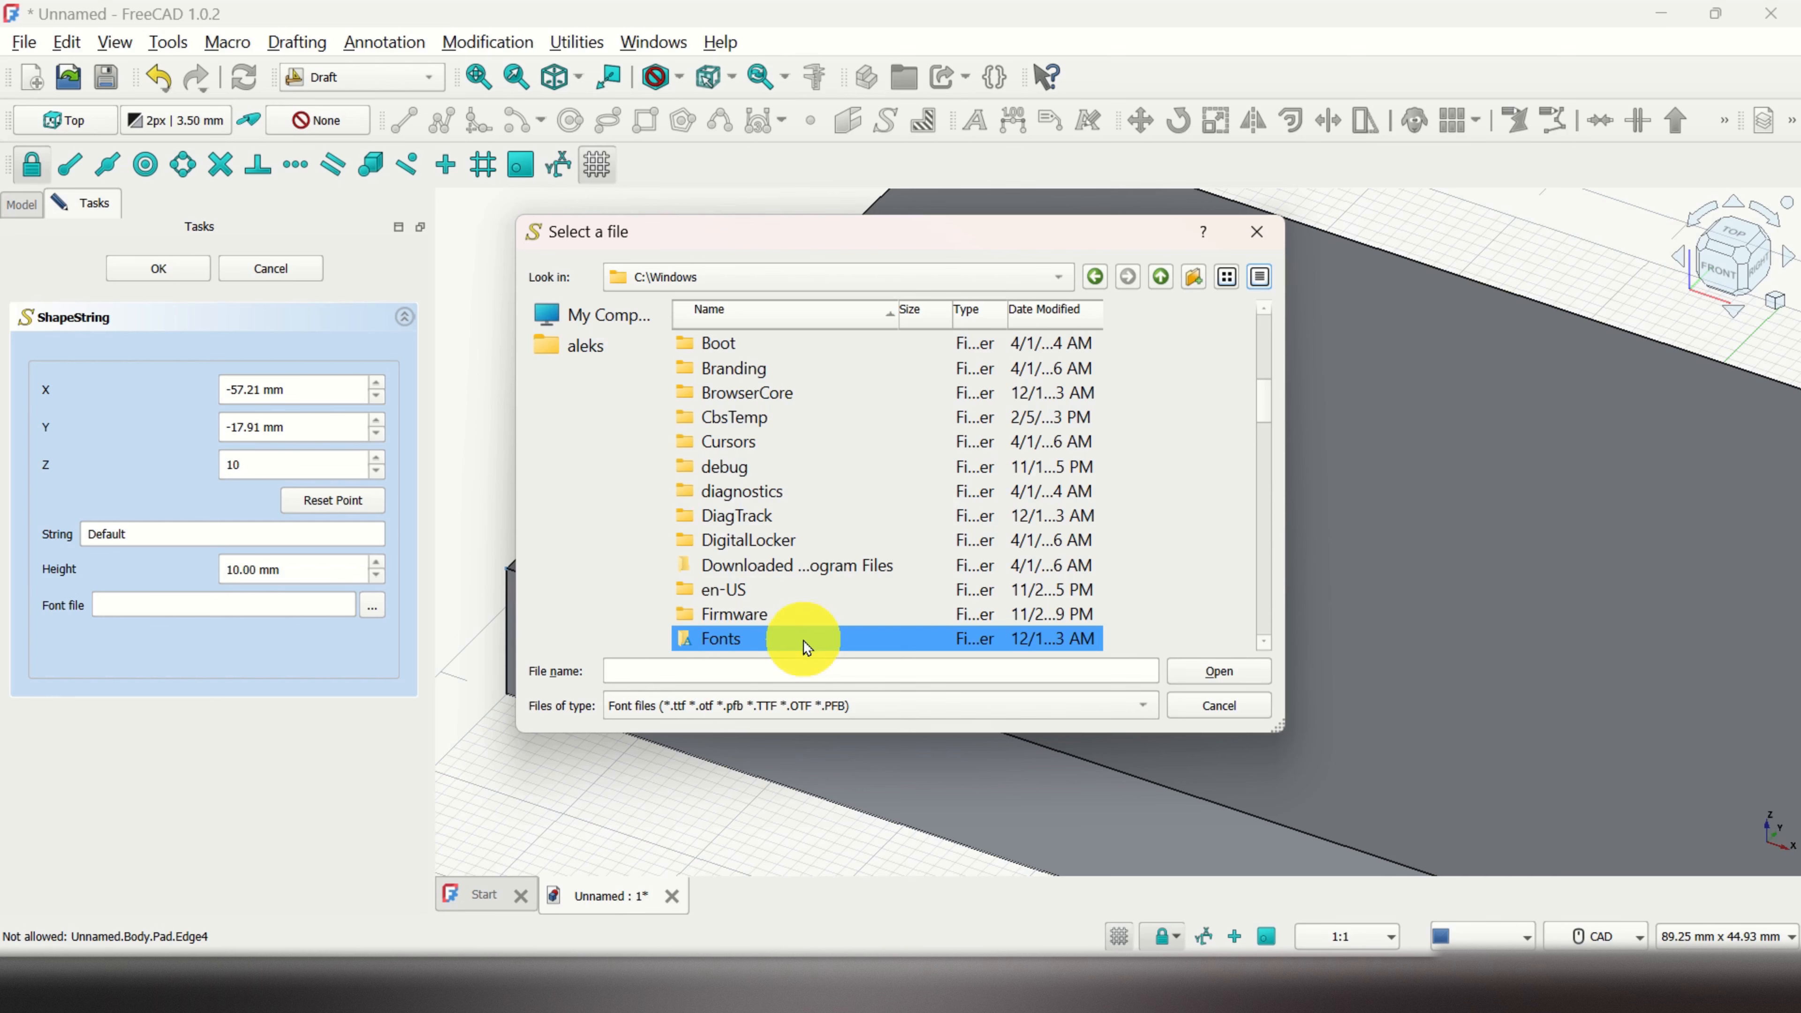
double_click(803, 641)
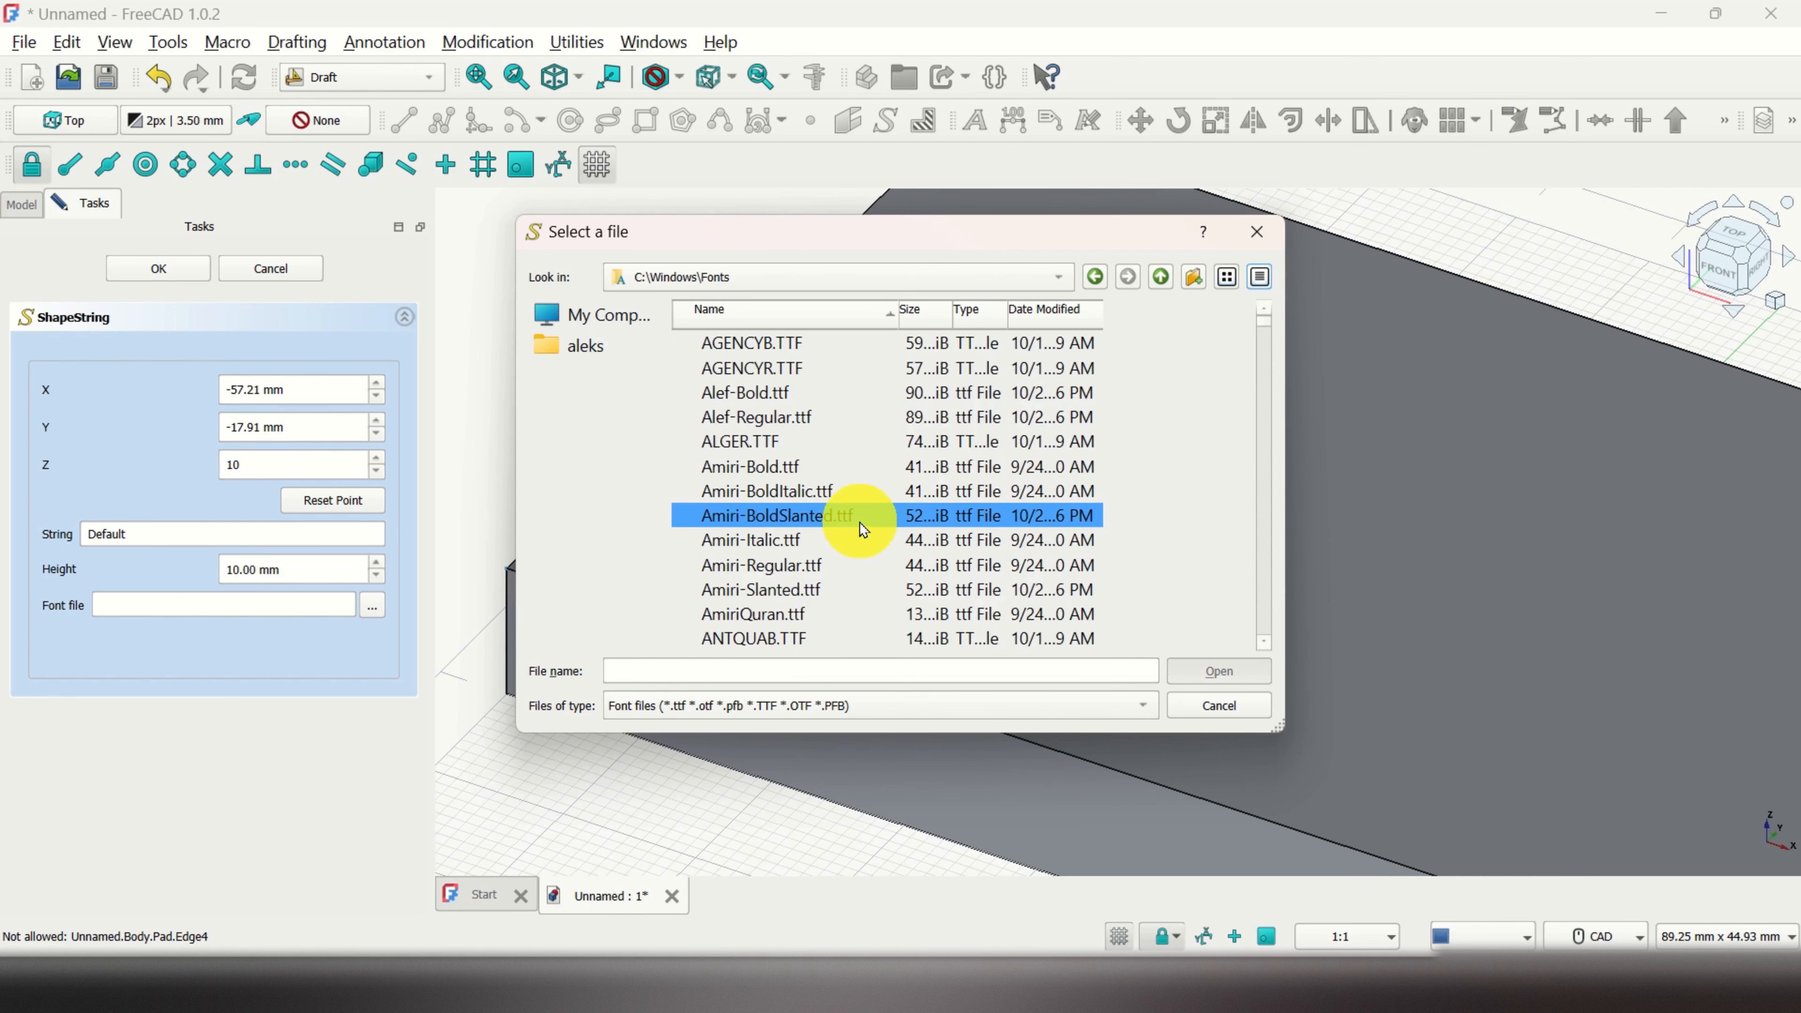
scroll(864, 447, "down", 3)
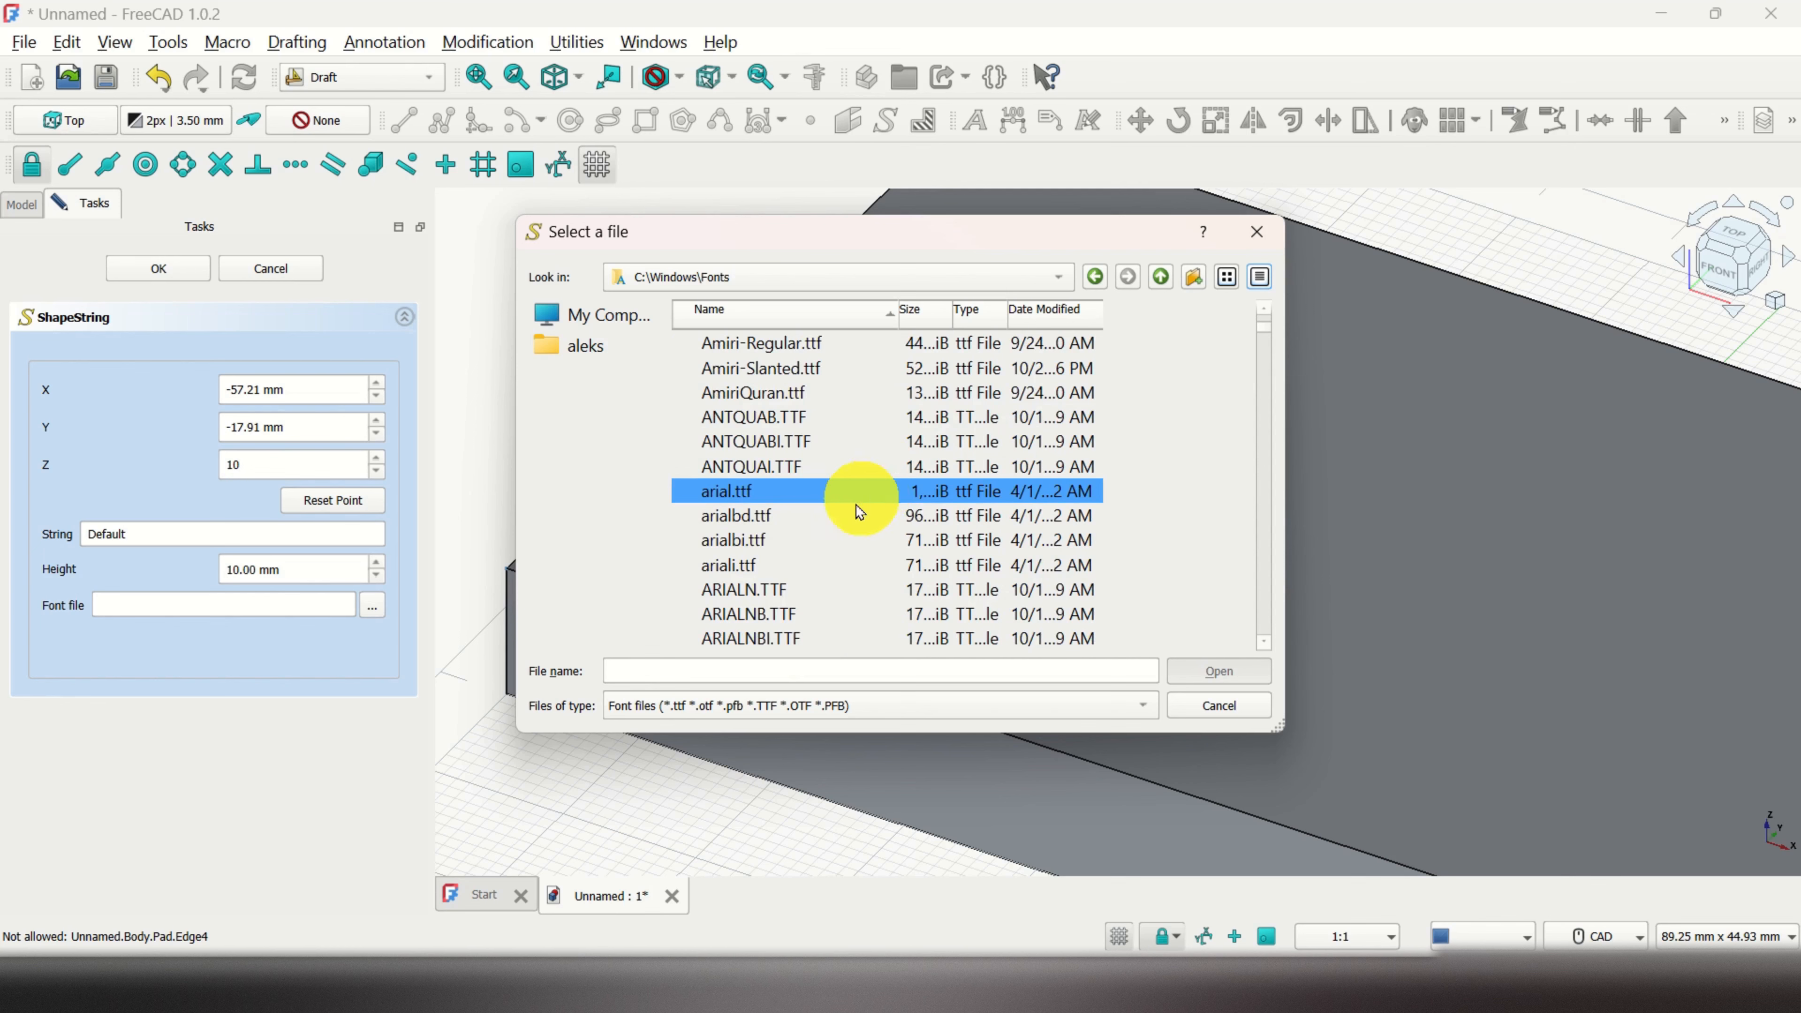
left_click(802, 518)
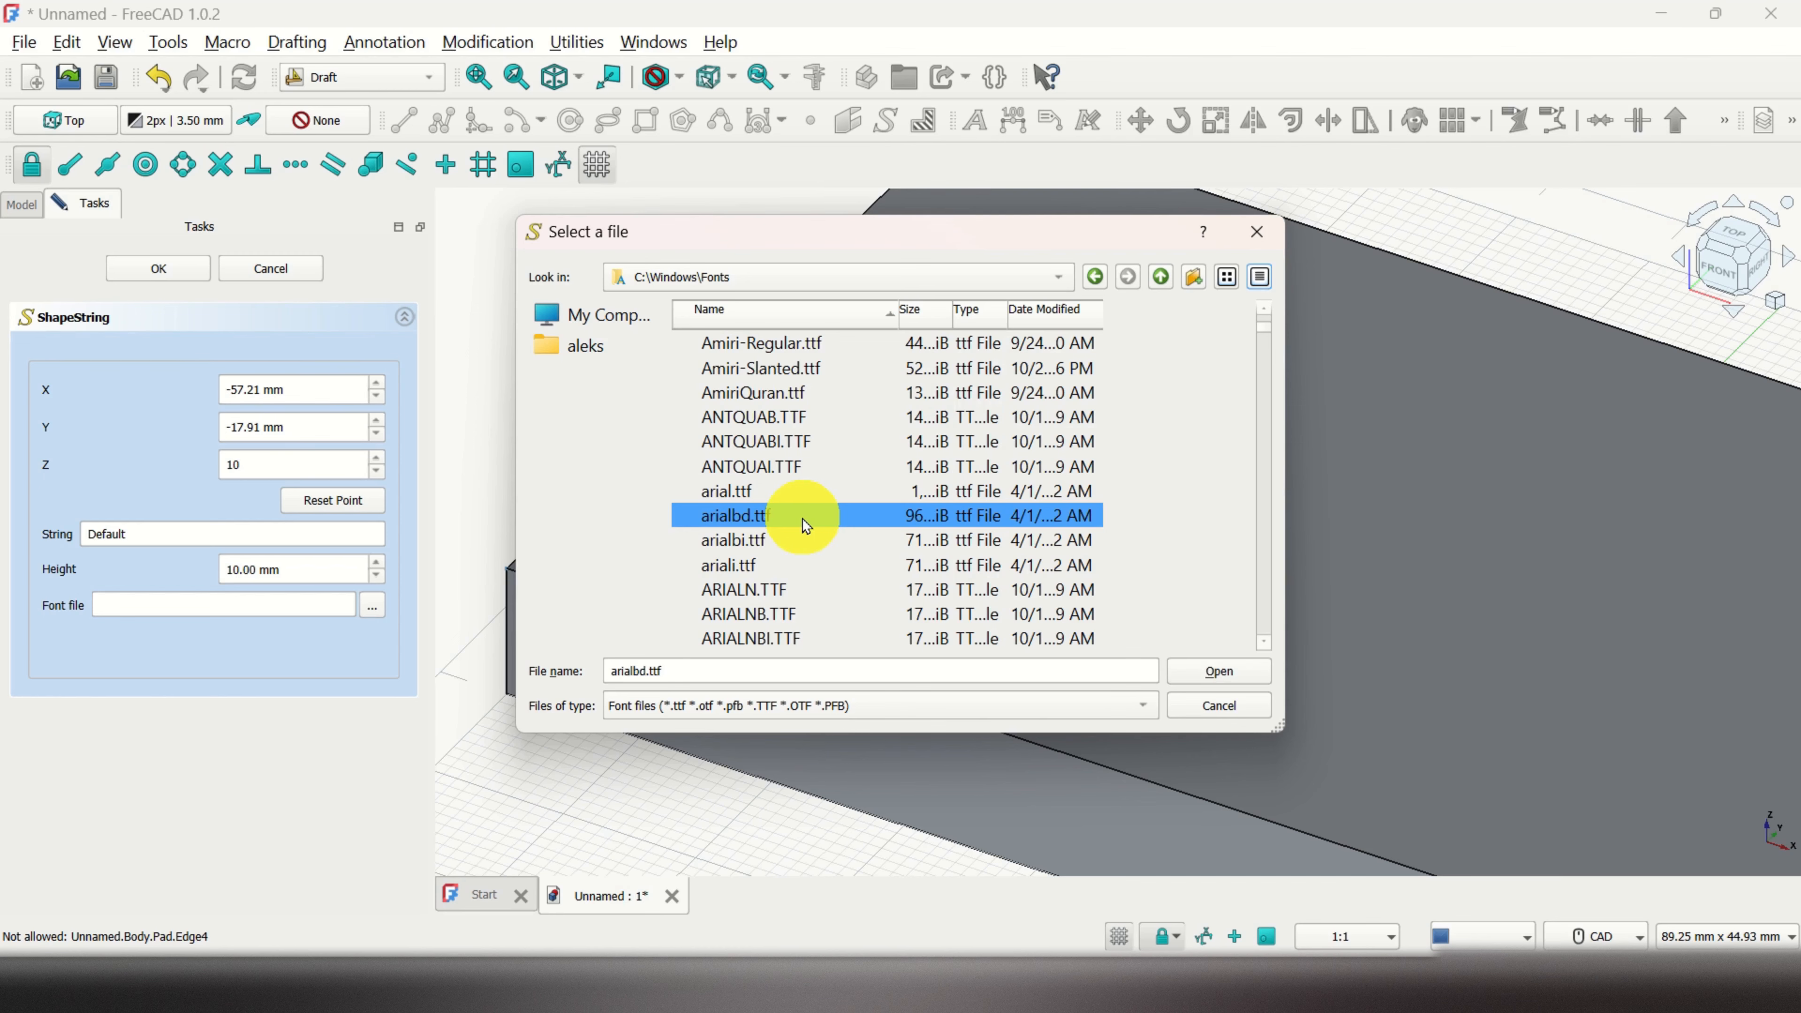
left_click(1224, 671)
double_click(141, 533)
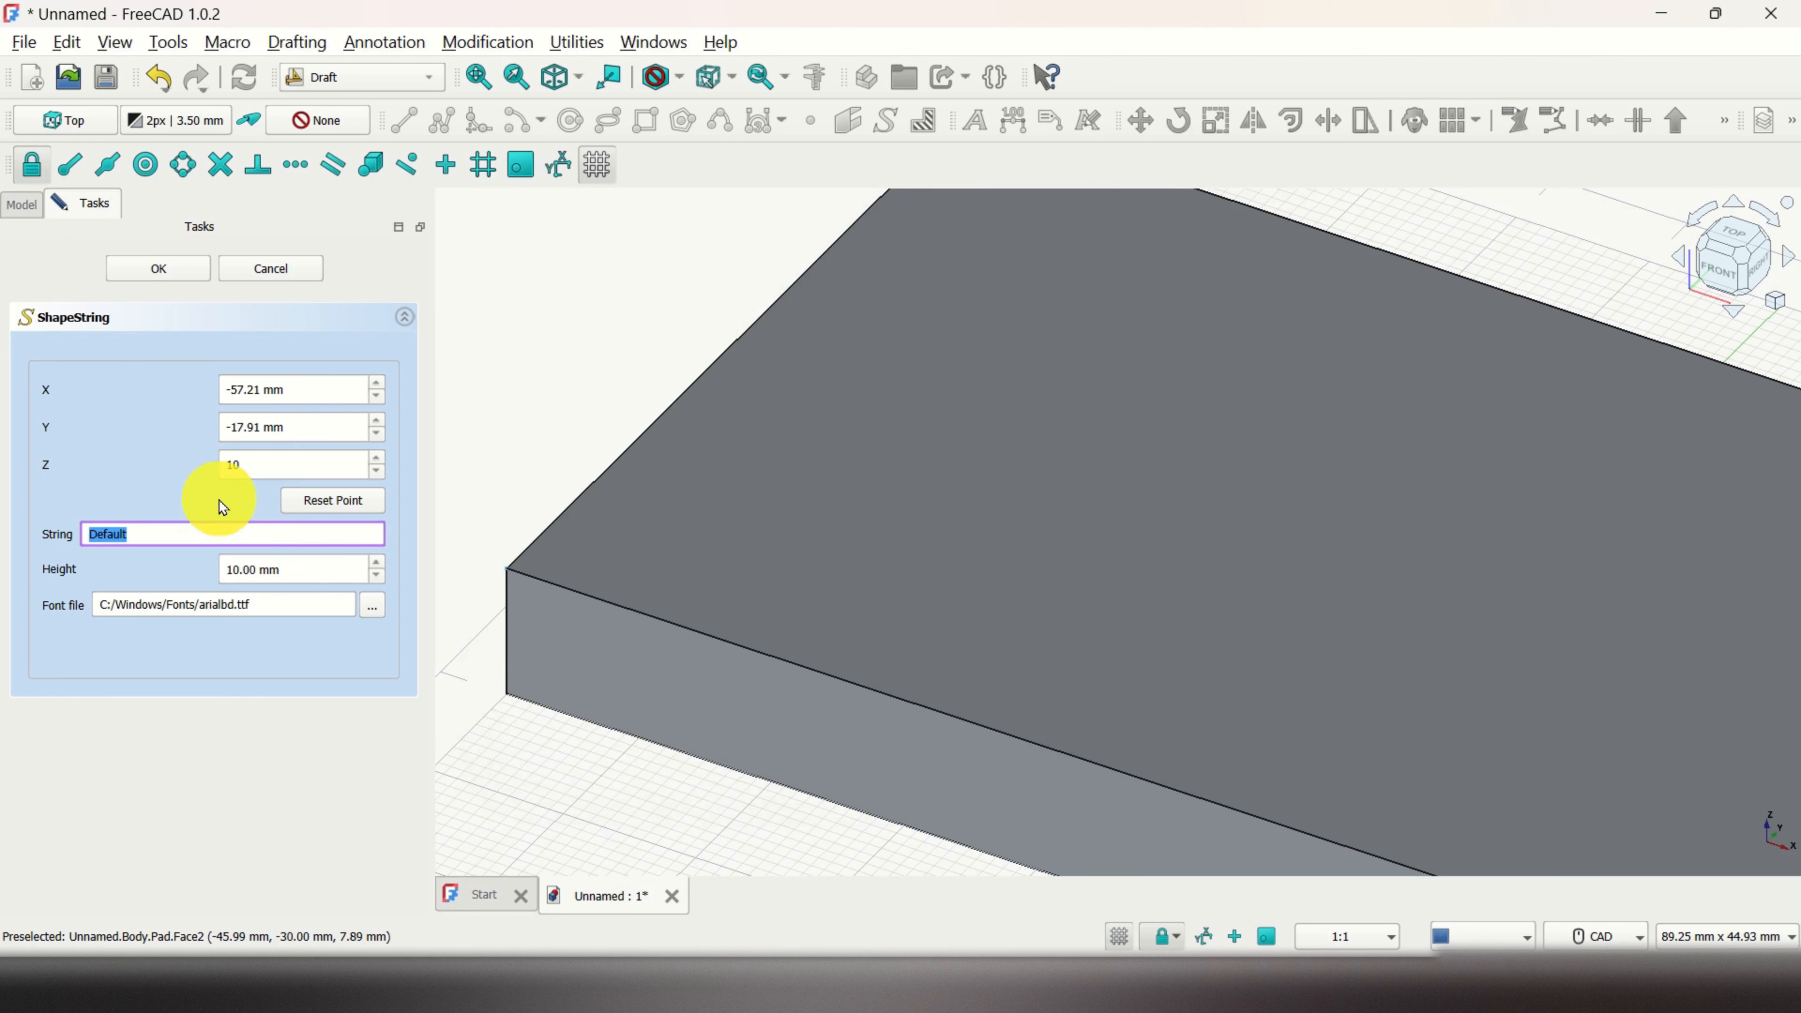
Step: Create the ShapeString with the text 'FreeCAD Text' on the block
type("FreeCA")
type("D Text")
left_click(157, 267)
Step: Fit the view and change the ShapeString height to 8 mm
key("v")
key("f")
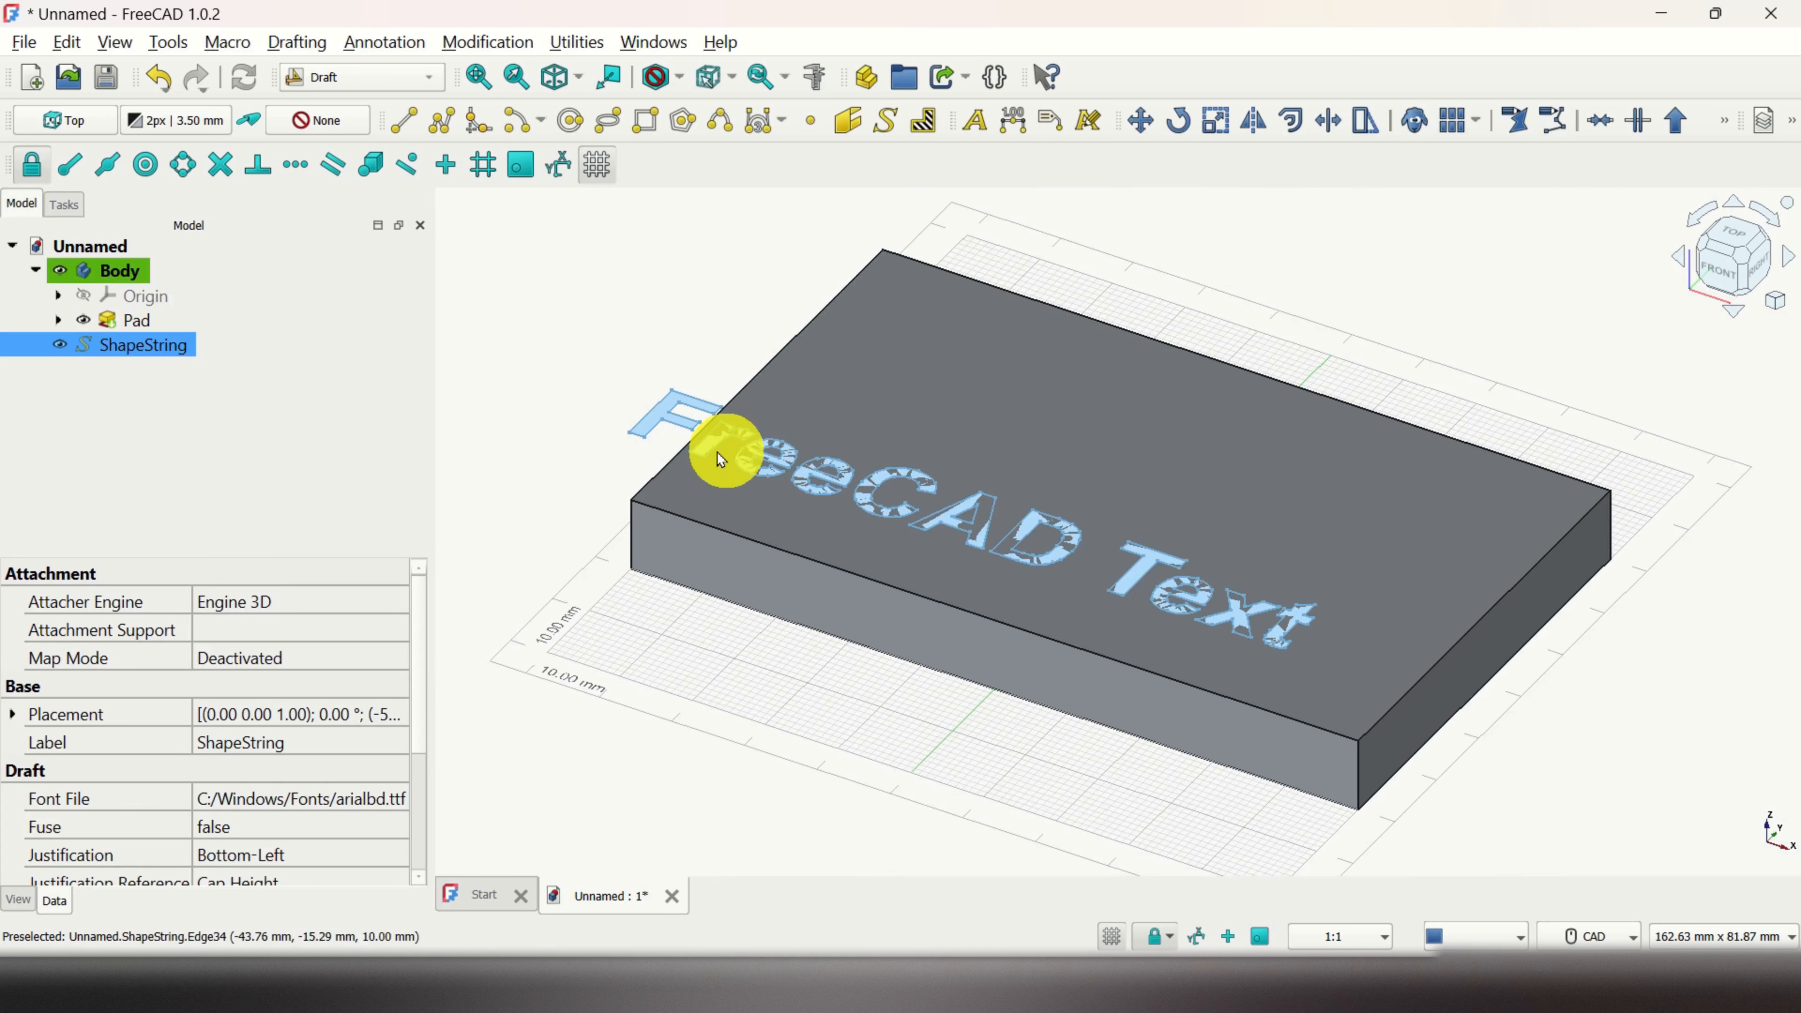
double_click(168, 347)
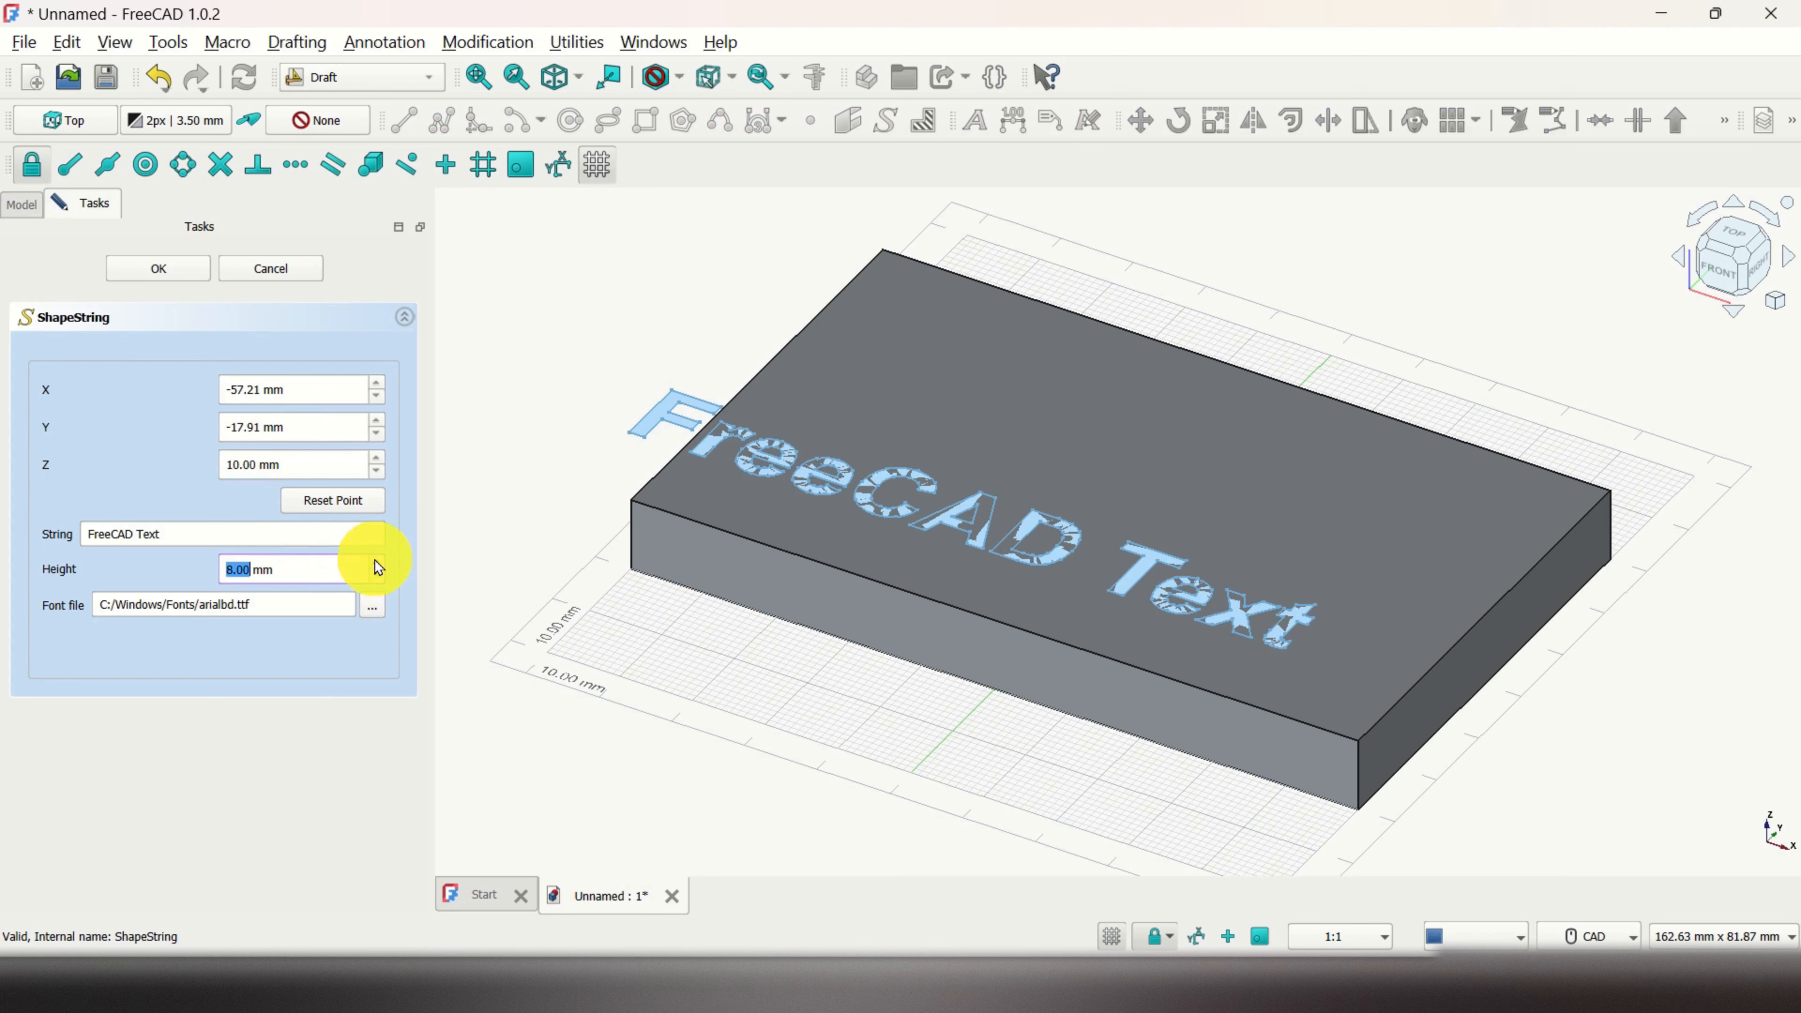
left_click(170, 270)
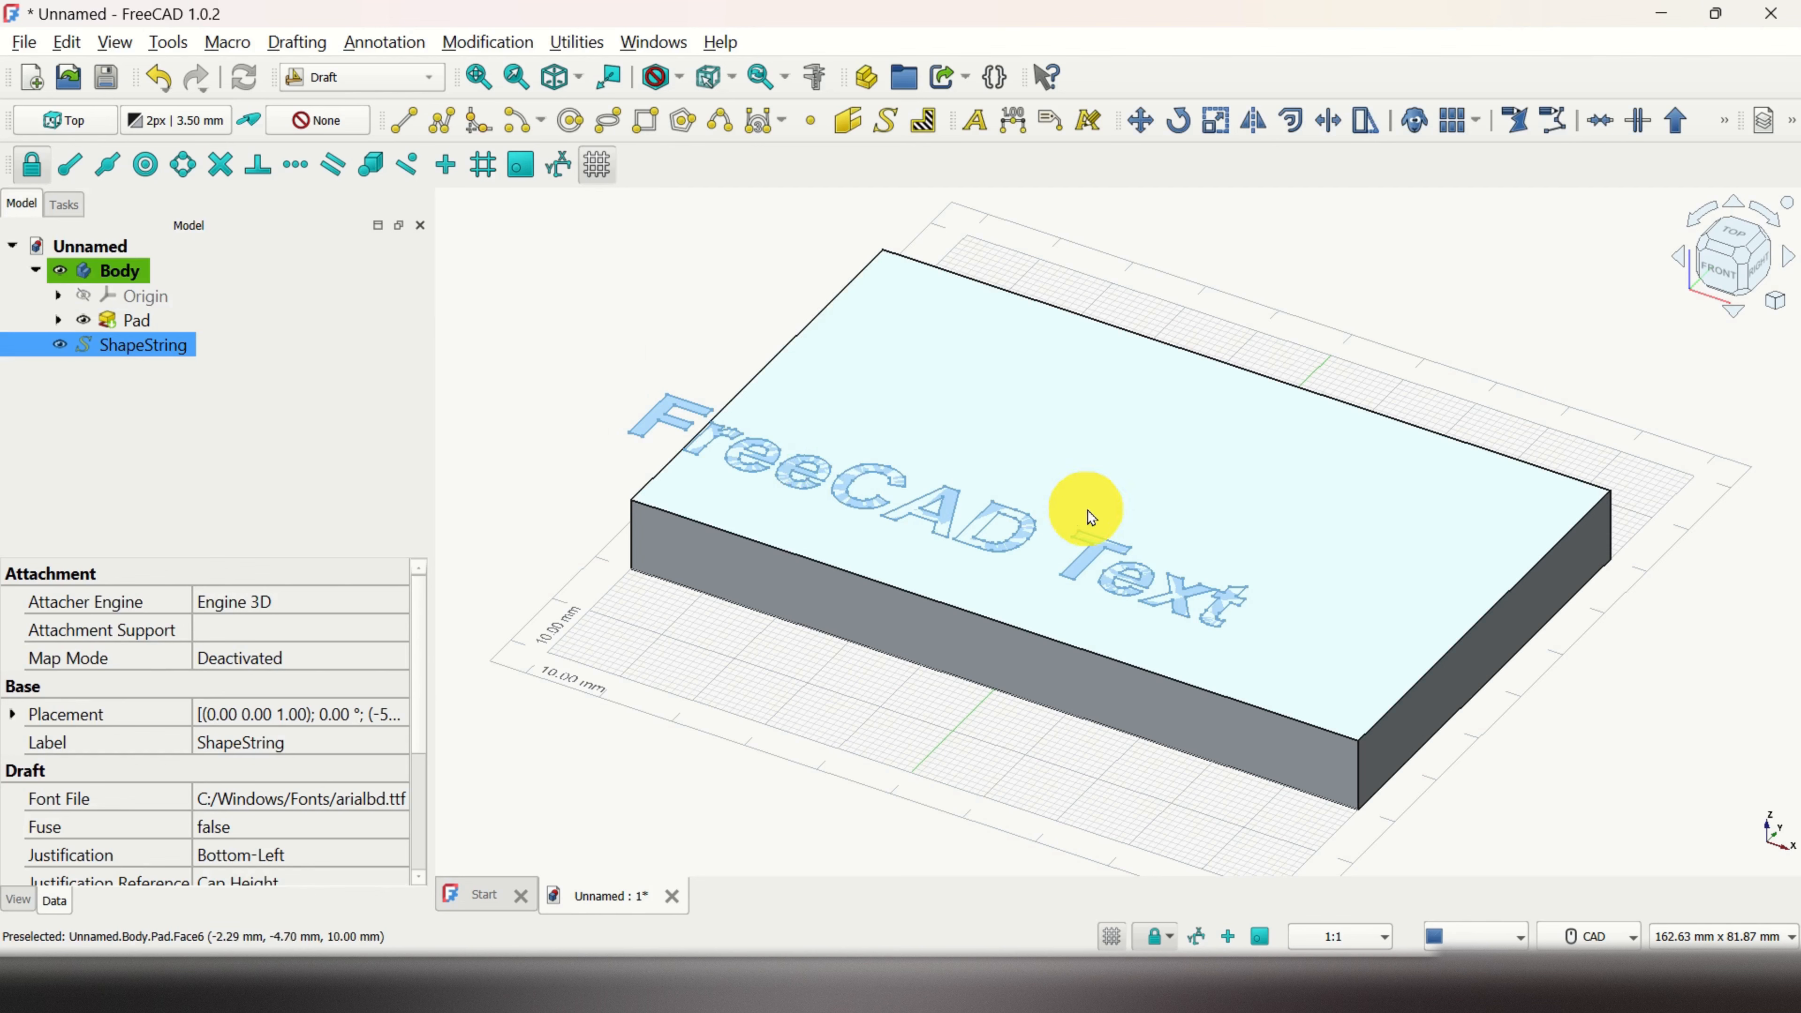
Step: Move the FreeCAD Text ShapeString fully onto the block's top face
left_click(1140, 121)
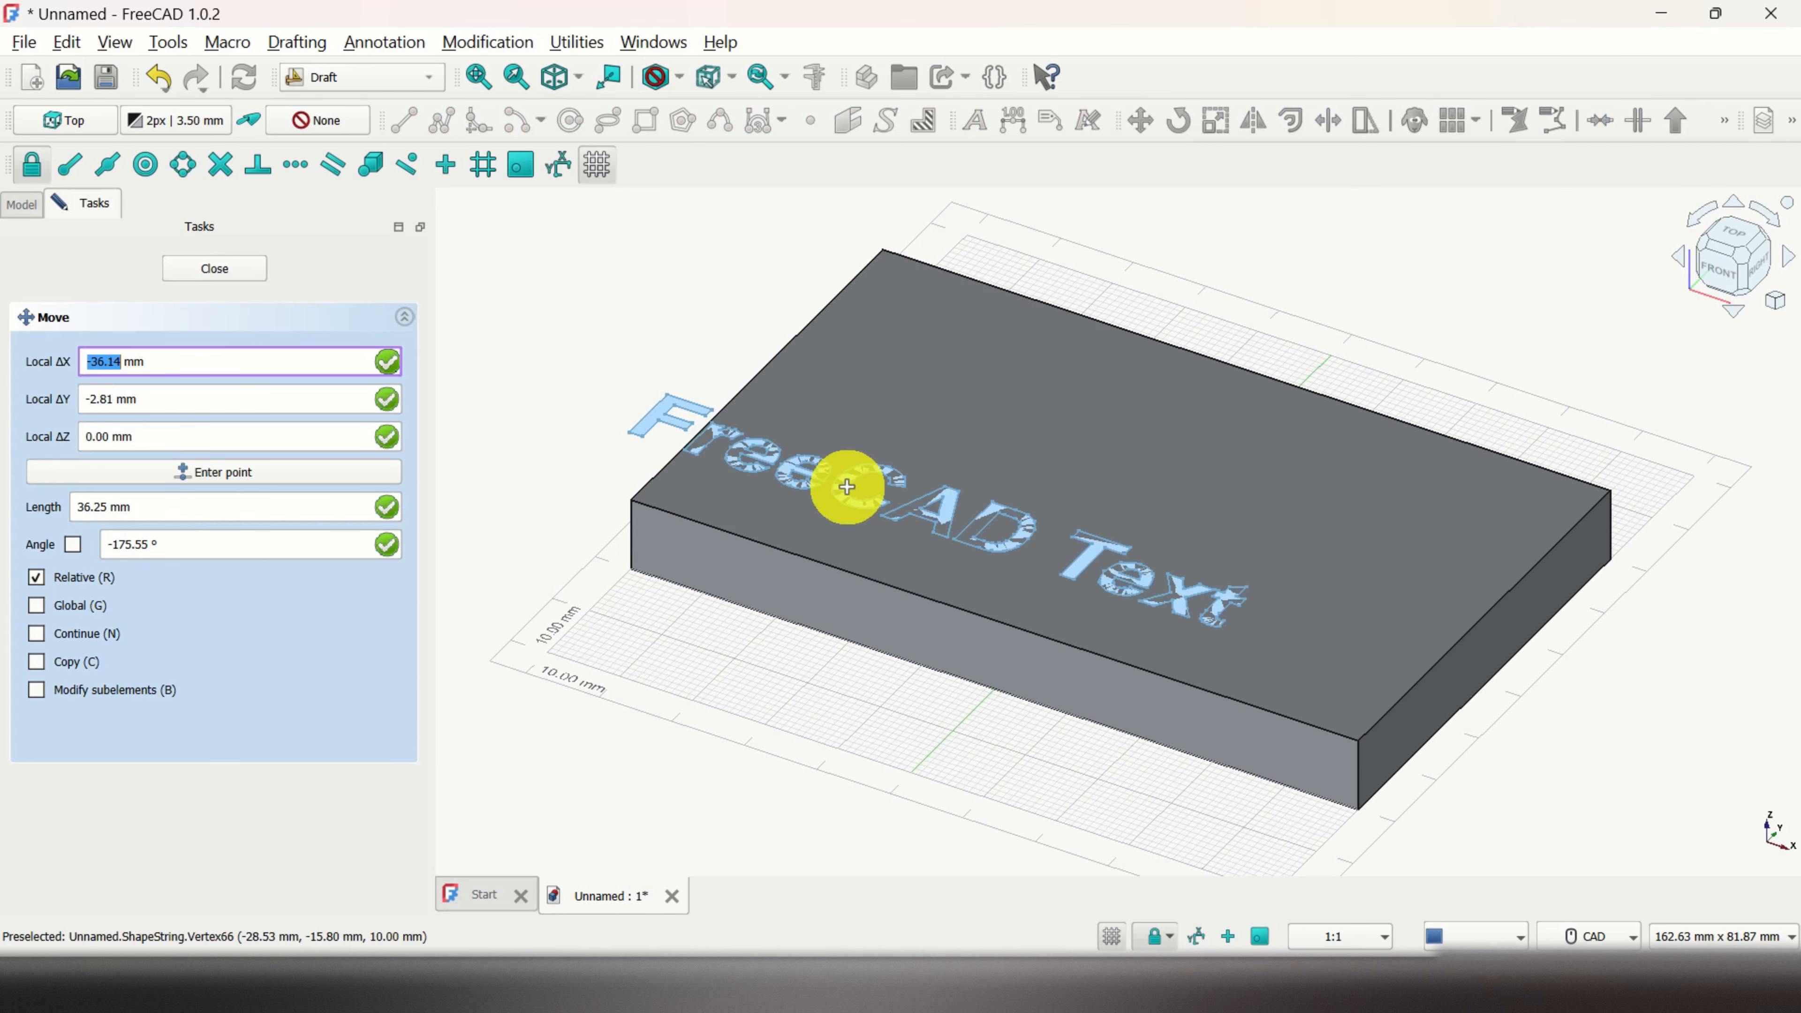
left_click(229, 271)
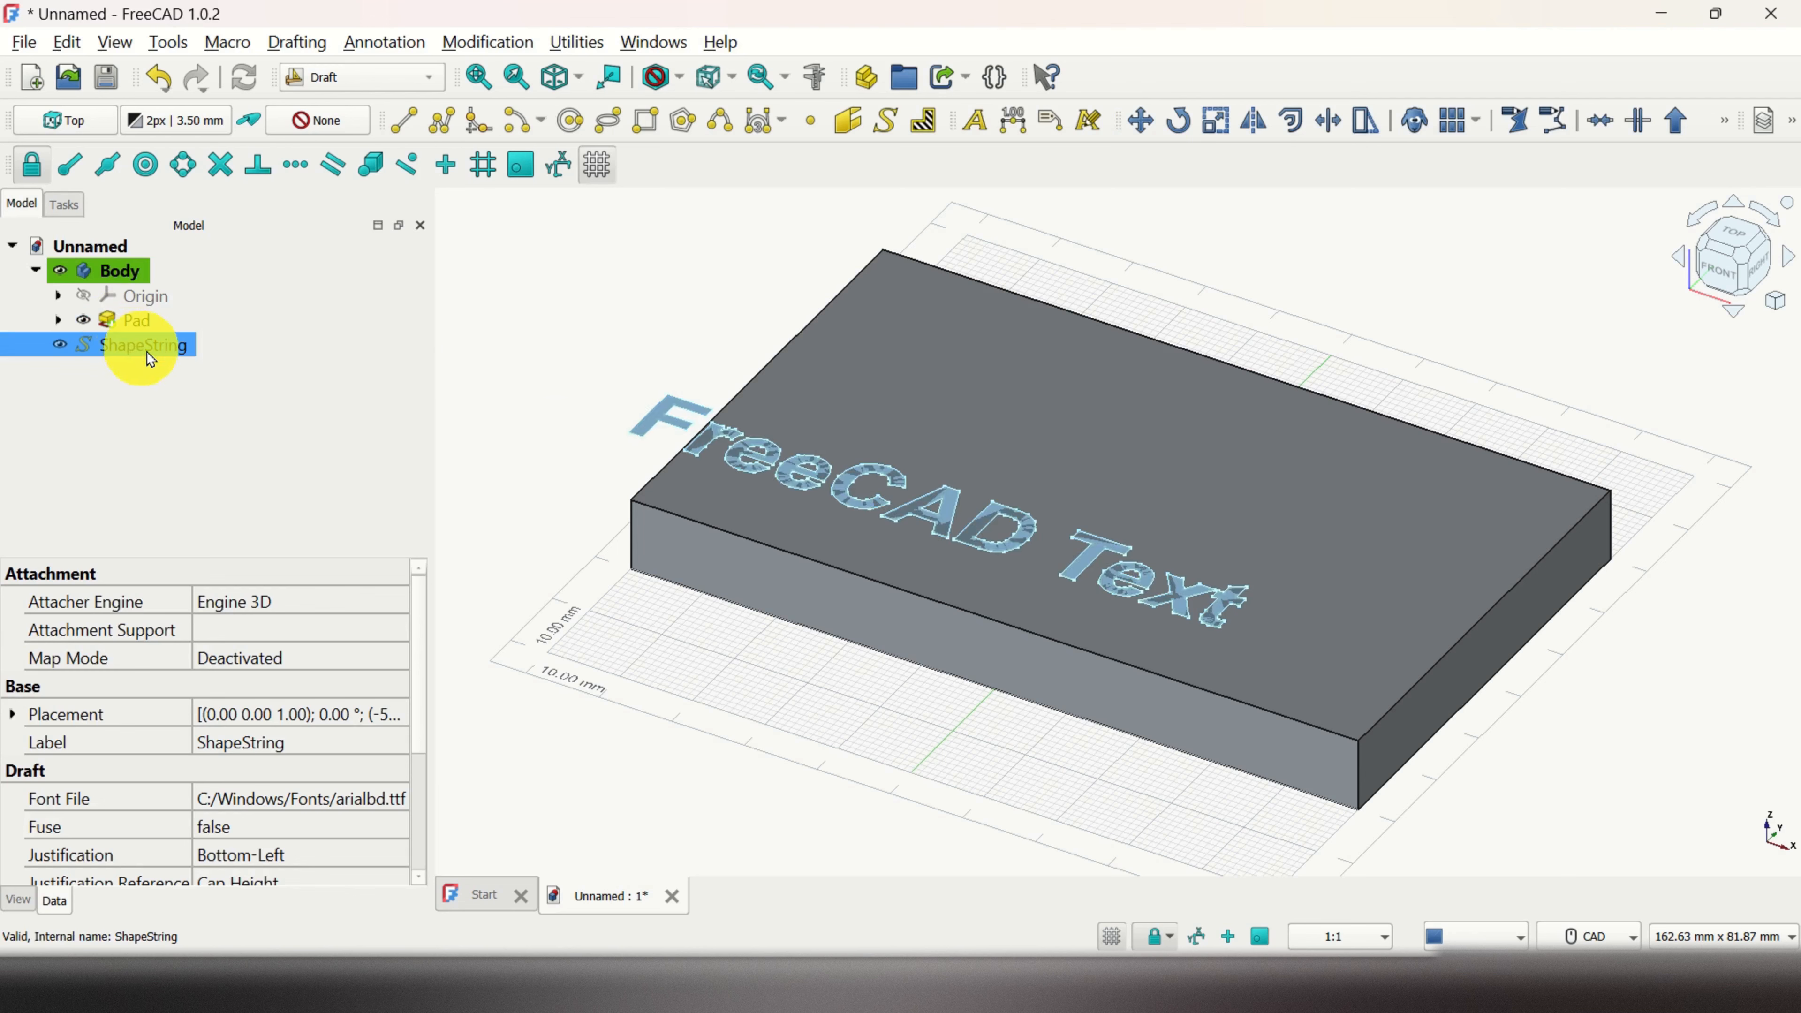
left_click(1153, 120)
left_click(846, 481)
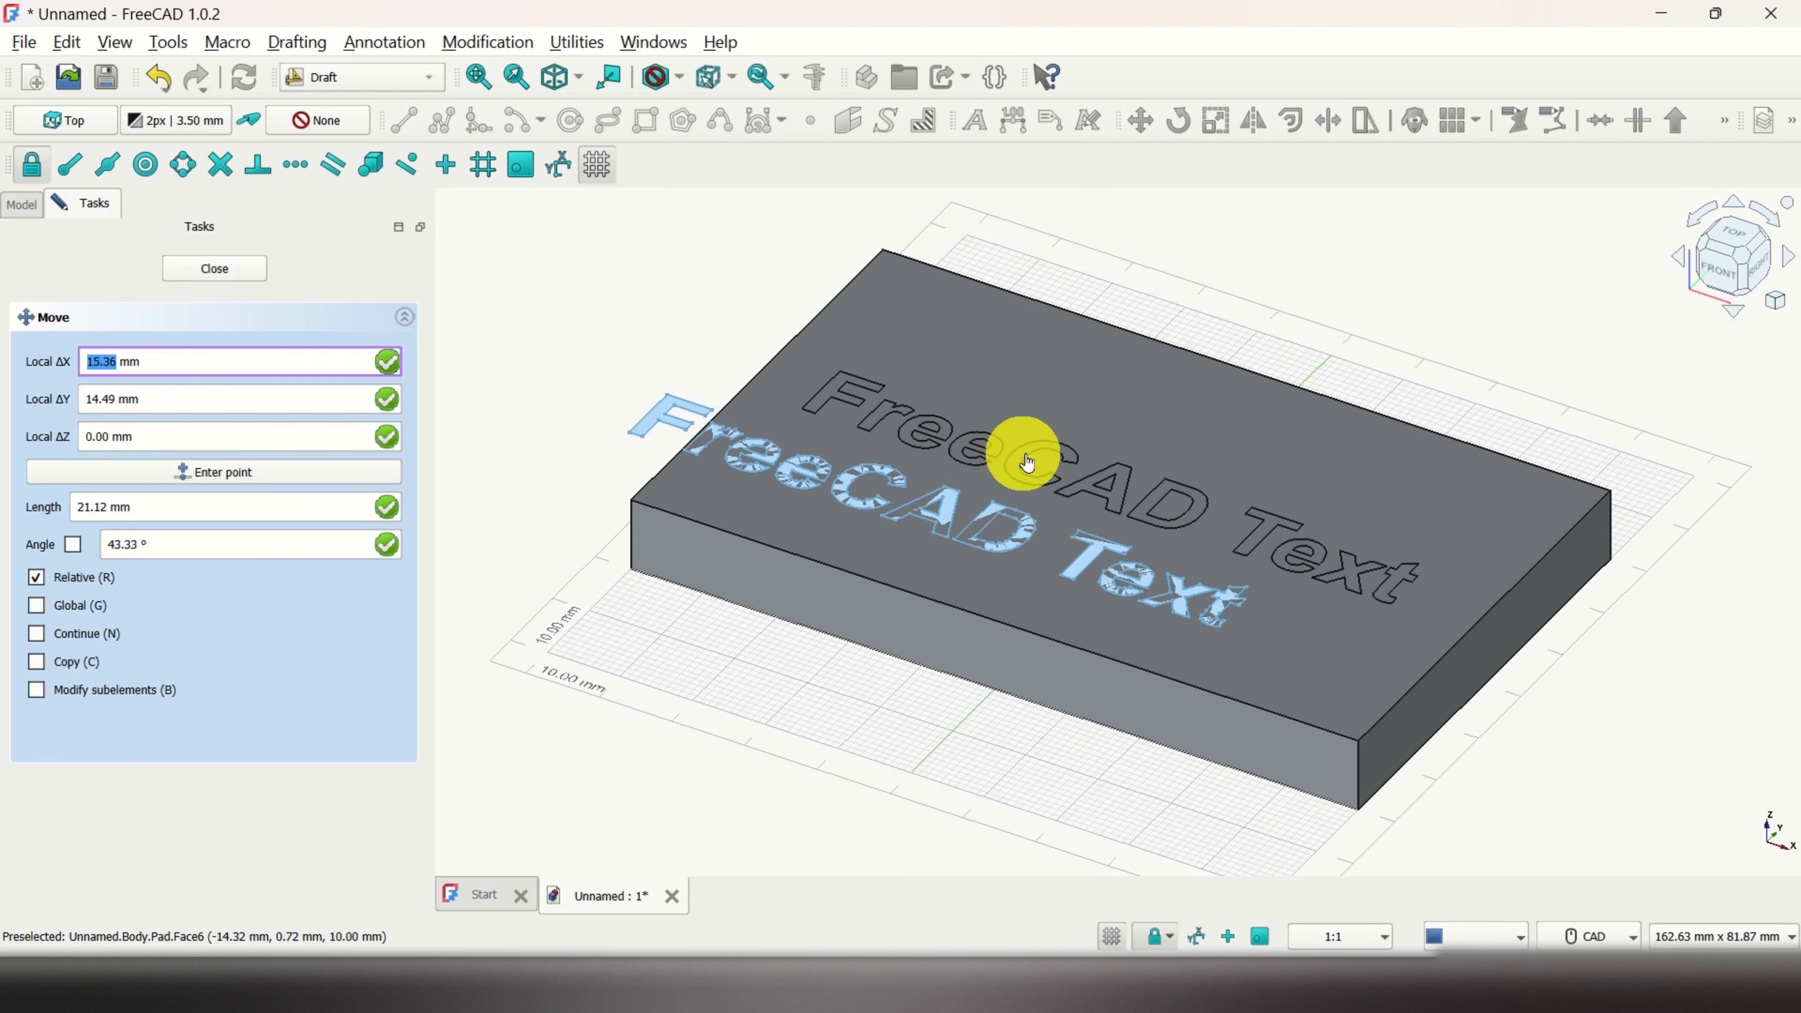
left_click(1034, 461)
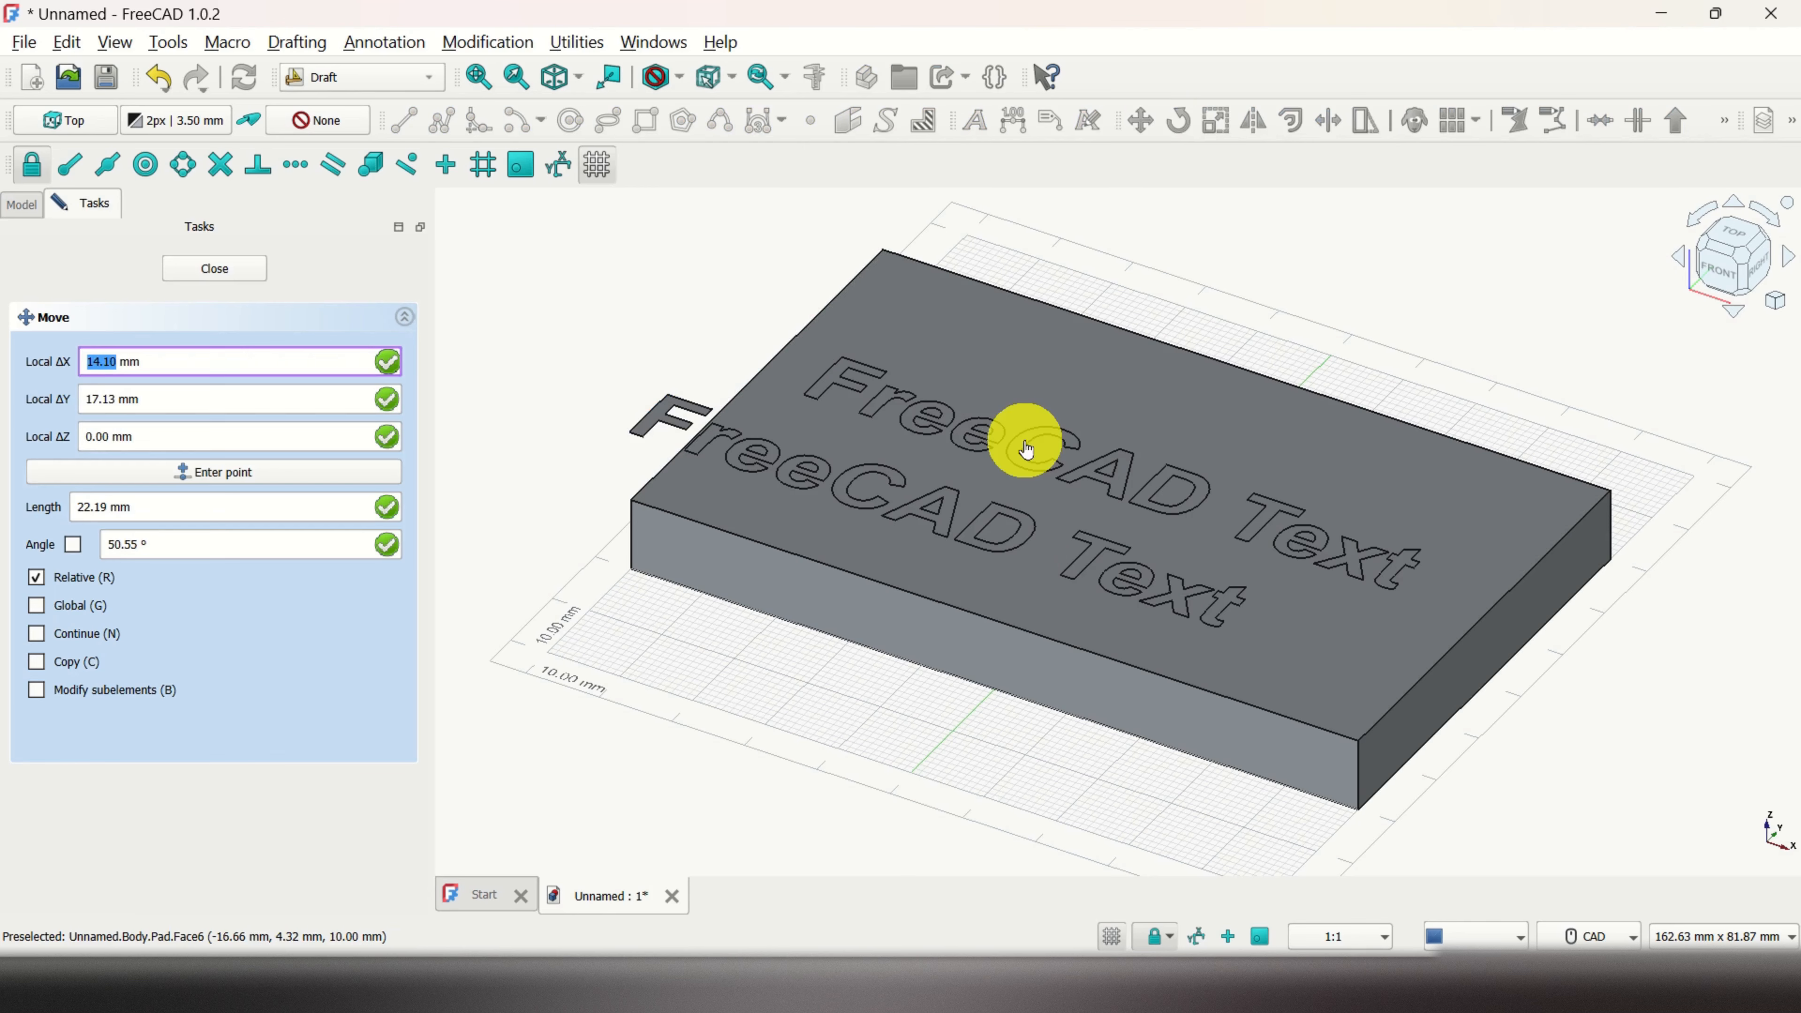
left_click(1025, 460)
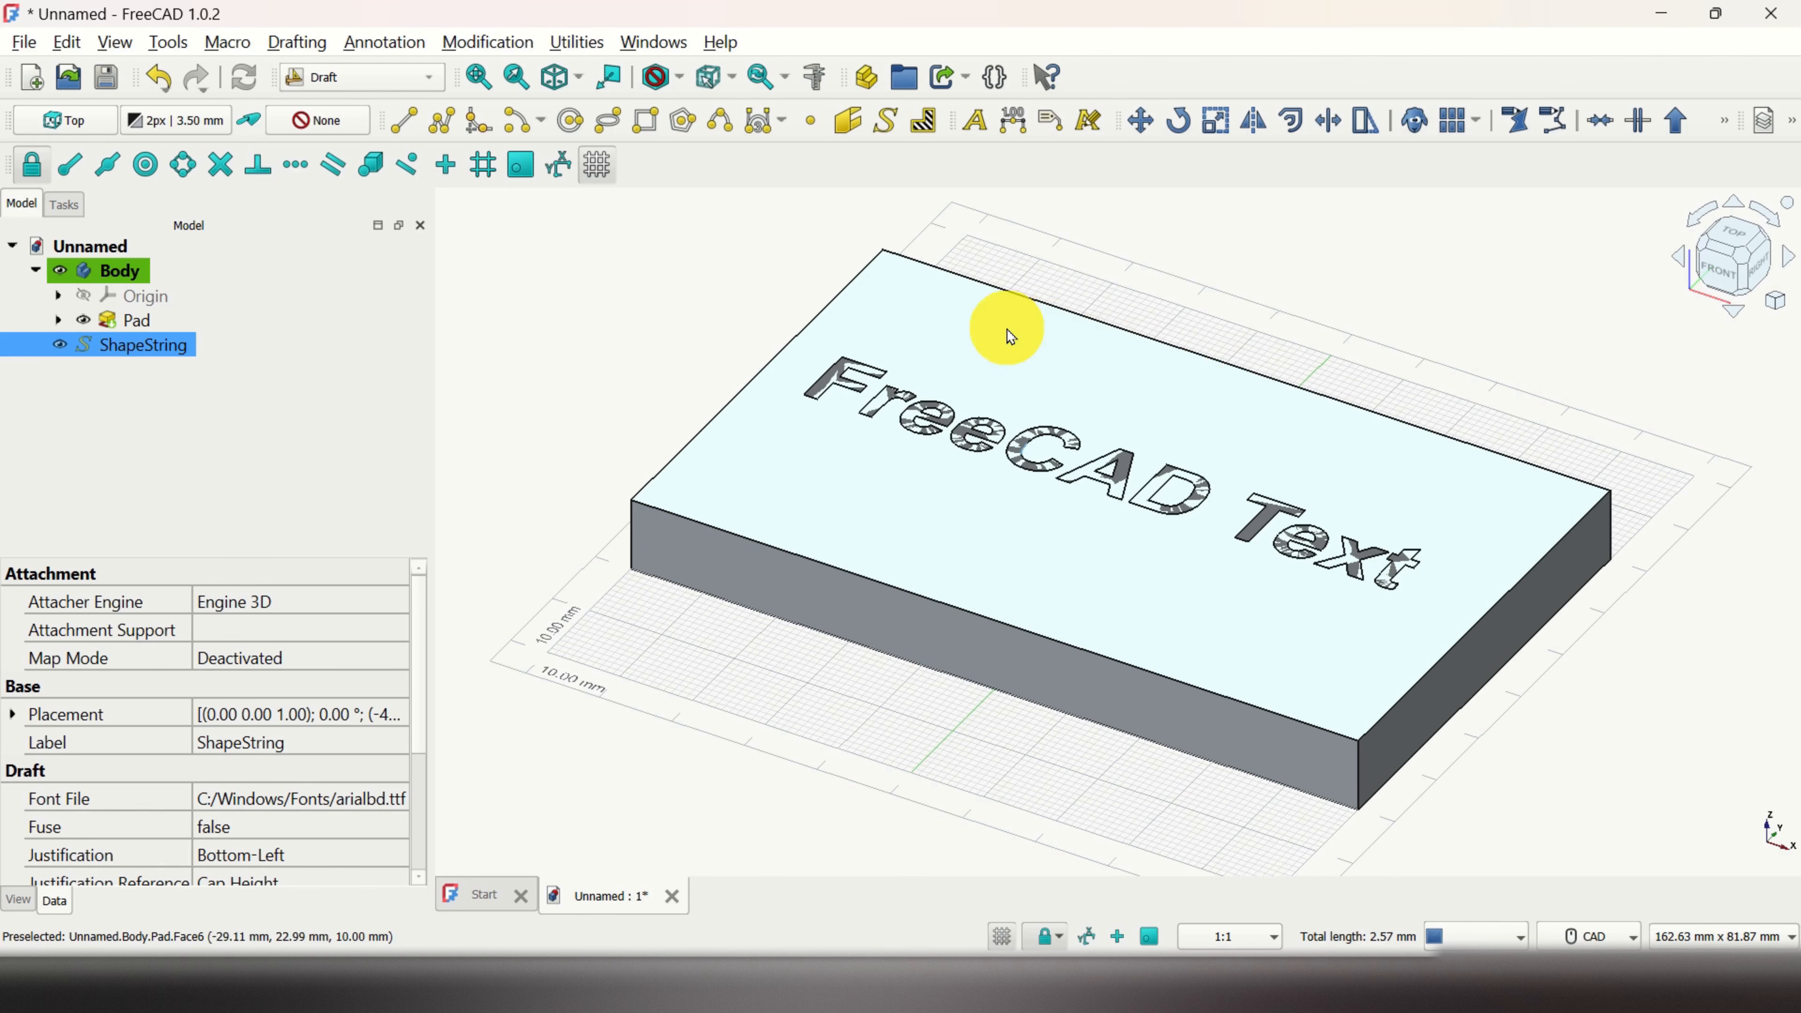
Step: Rotate the FreeCAD Text lettering to 341.28° about a point on the block
left_click(1177, 127)
left_click(1056, 456)
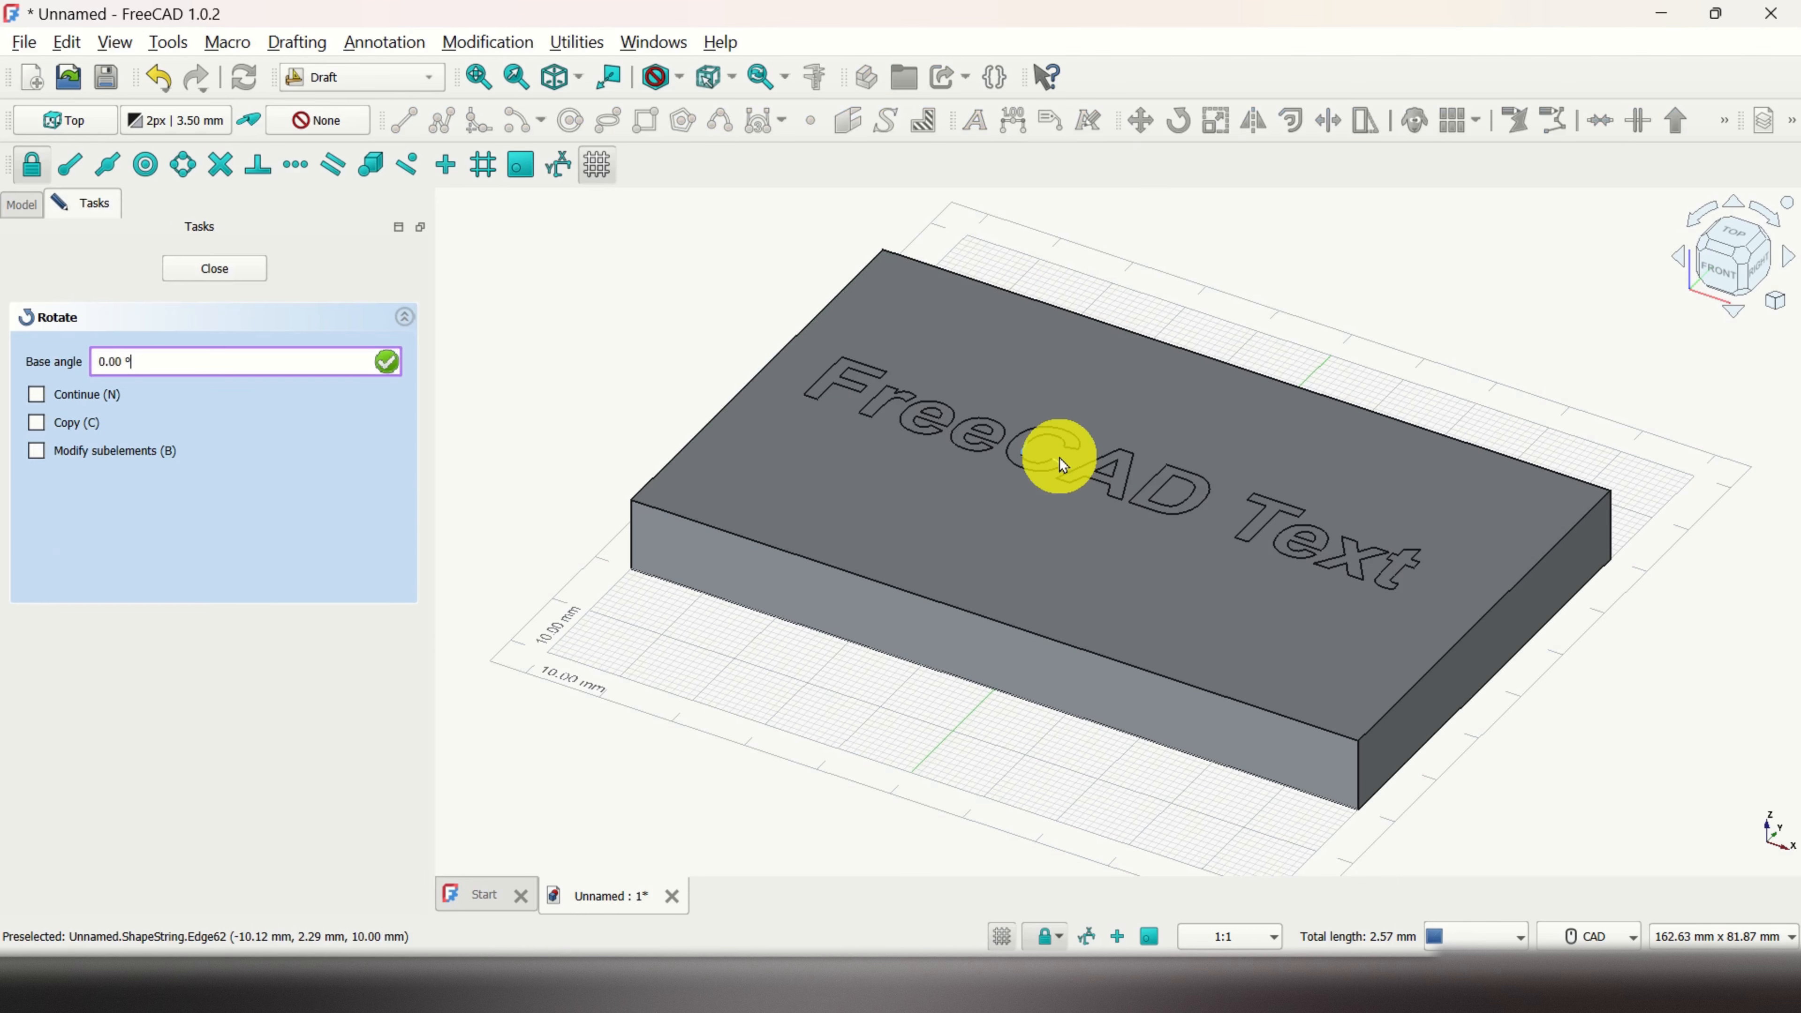
left_click(1127, 485)
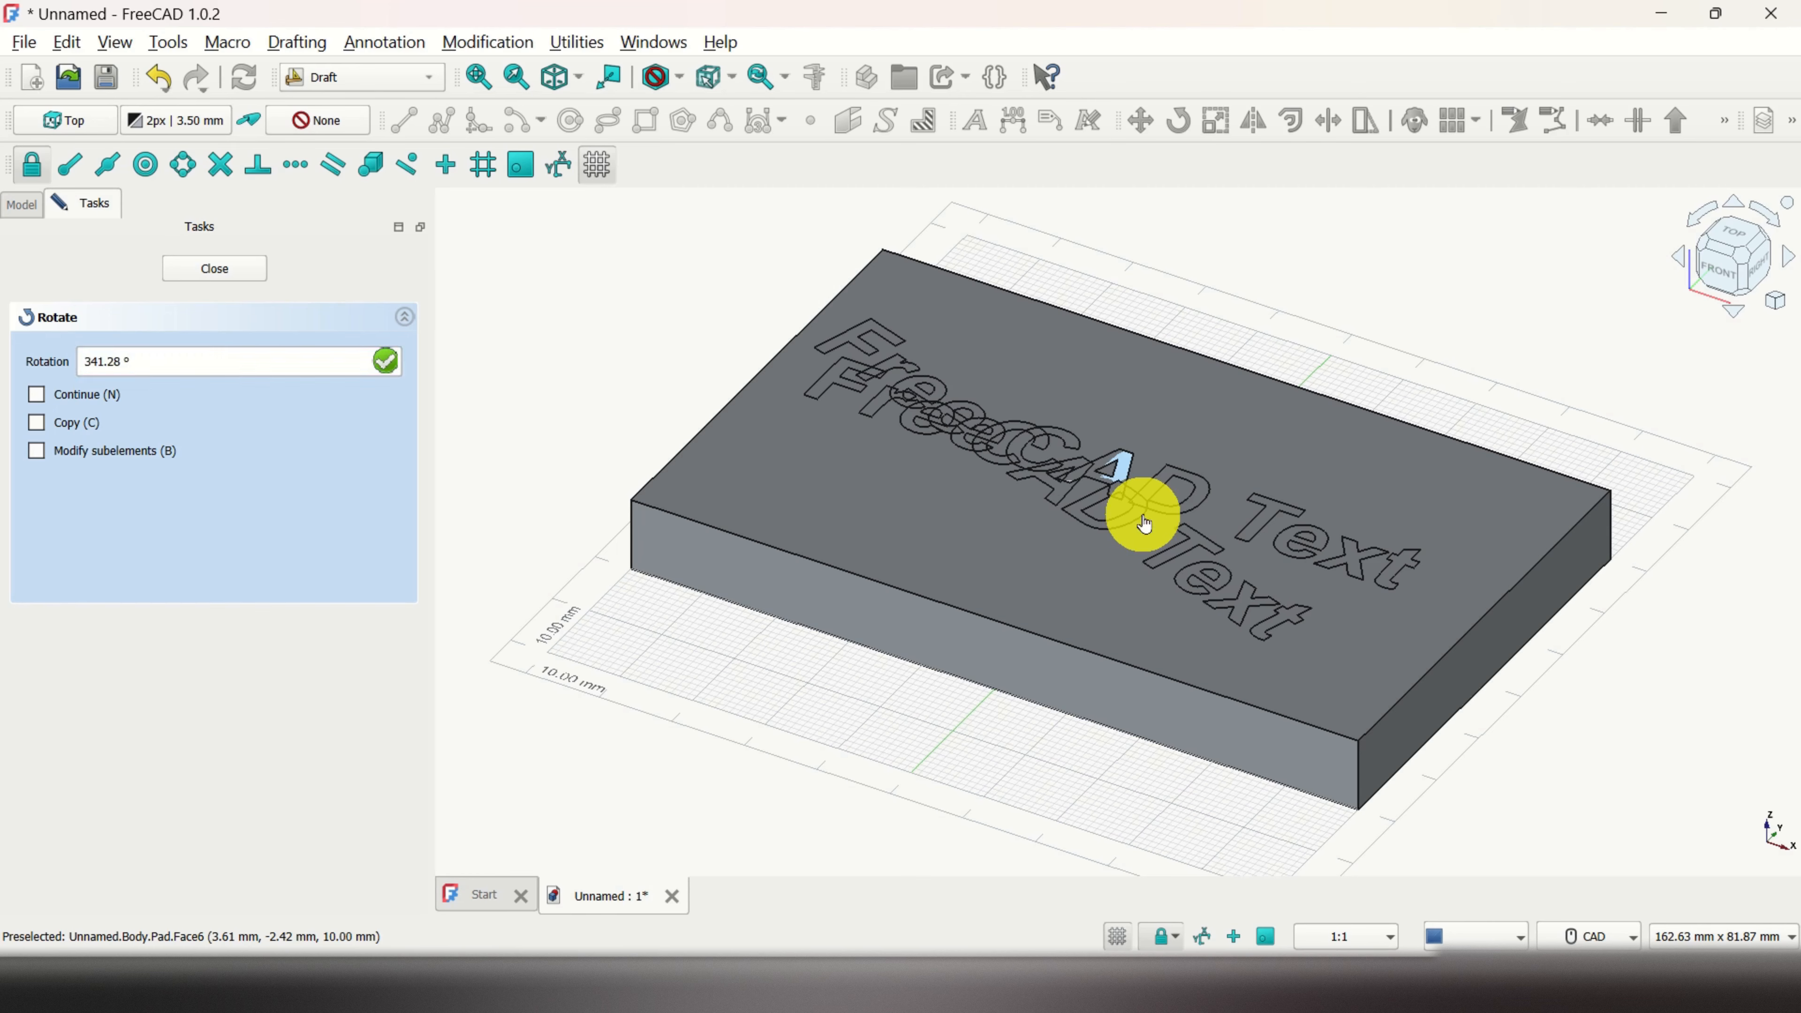
left_click(1143, 512)
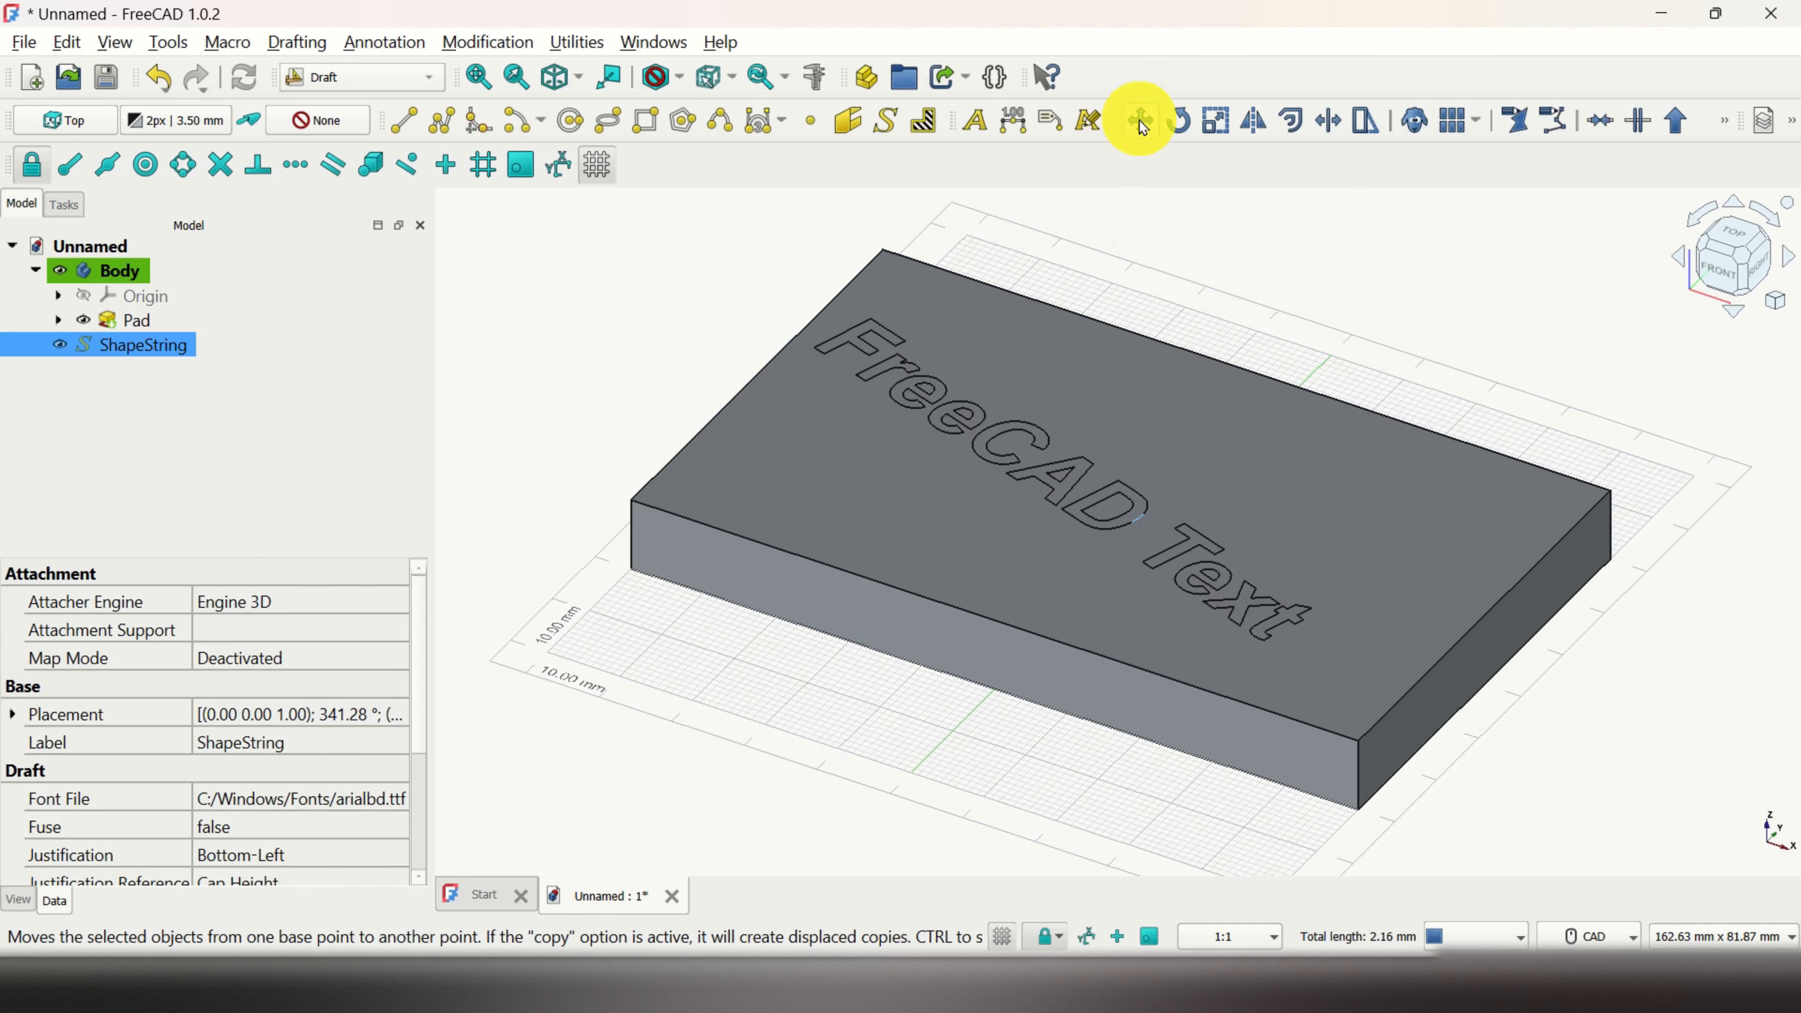
Step: Move the rotated text so it runs diagonally across the block's top face
left_click(1140, 120)
left_click(995, 447)
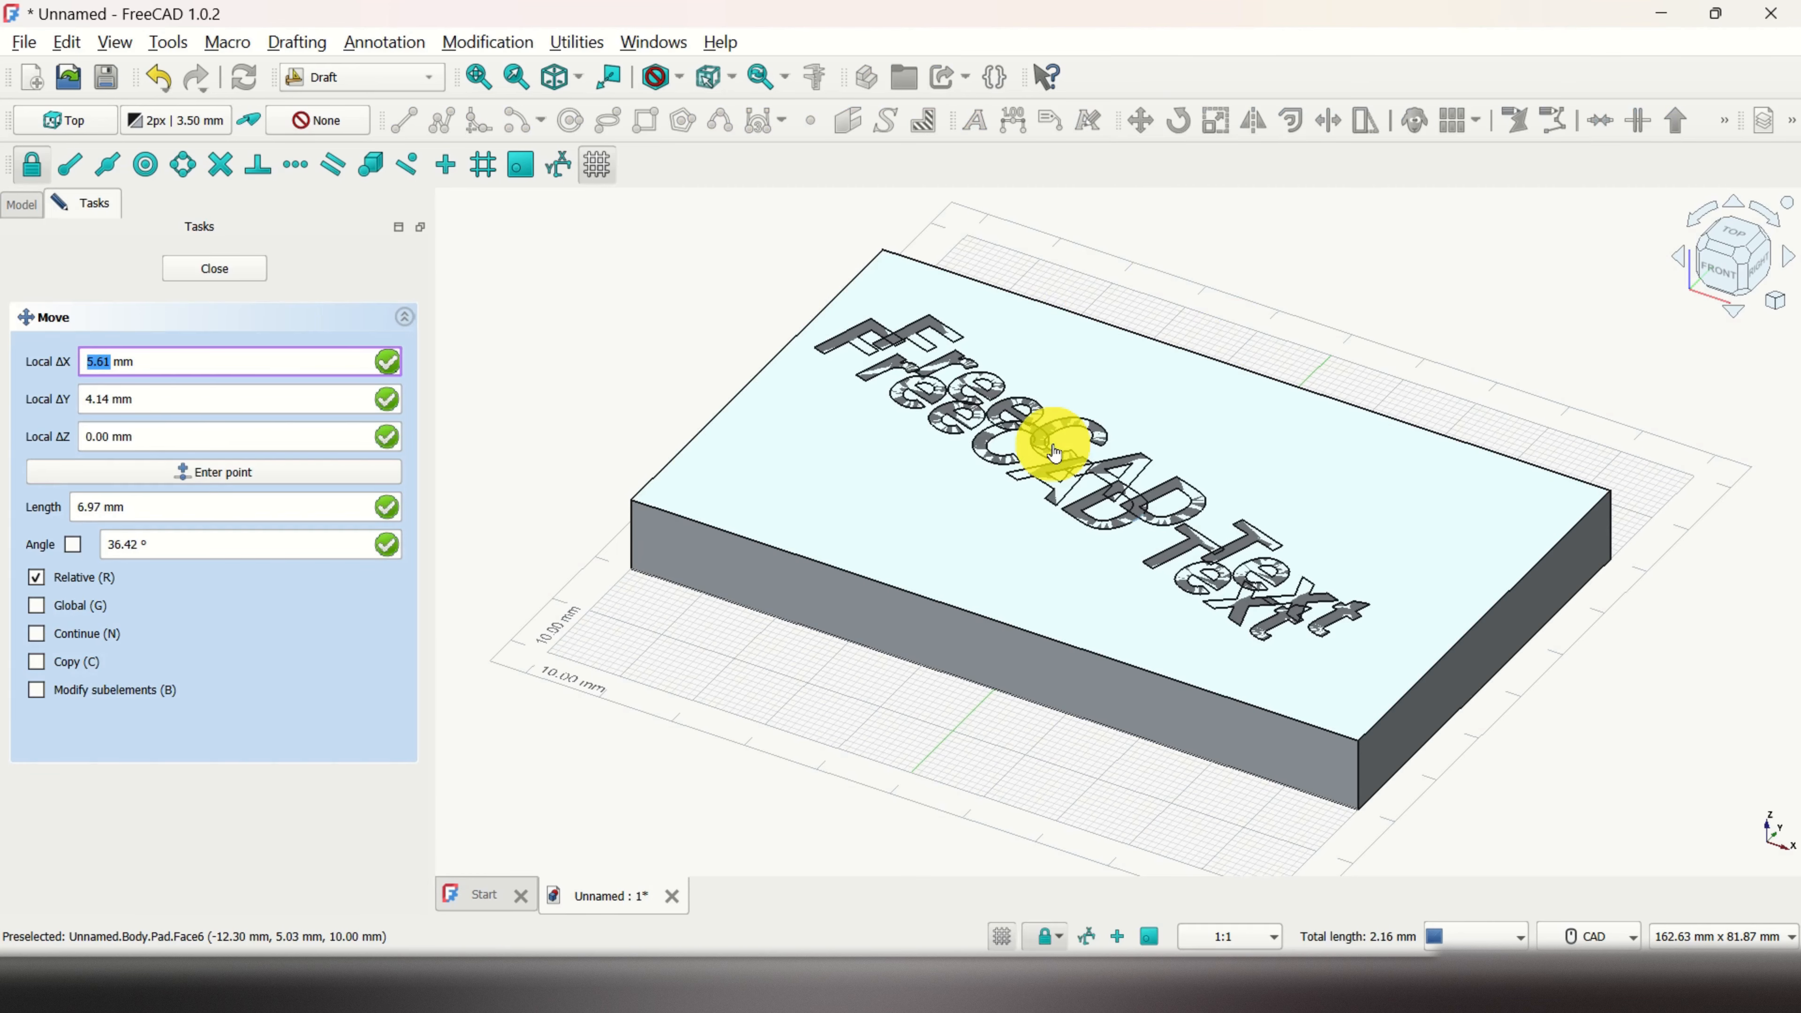
left_click(1056, 453)
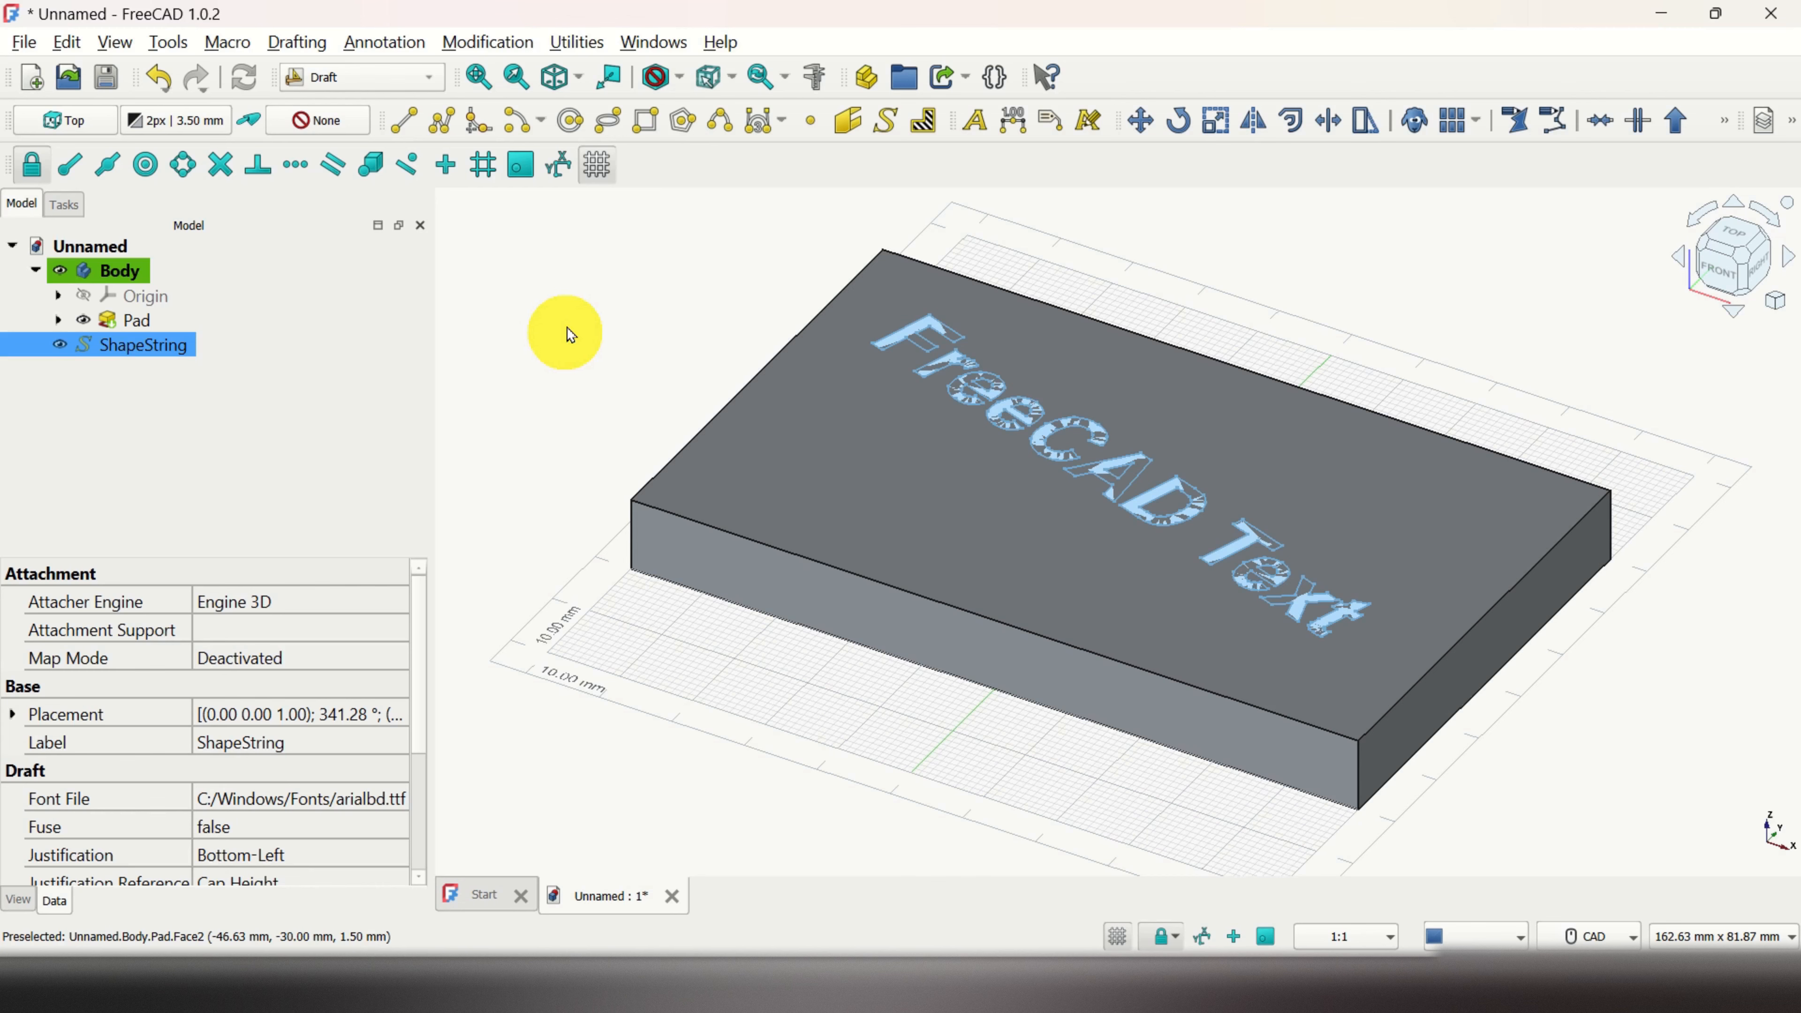
left_click(435, 86)
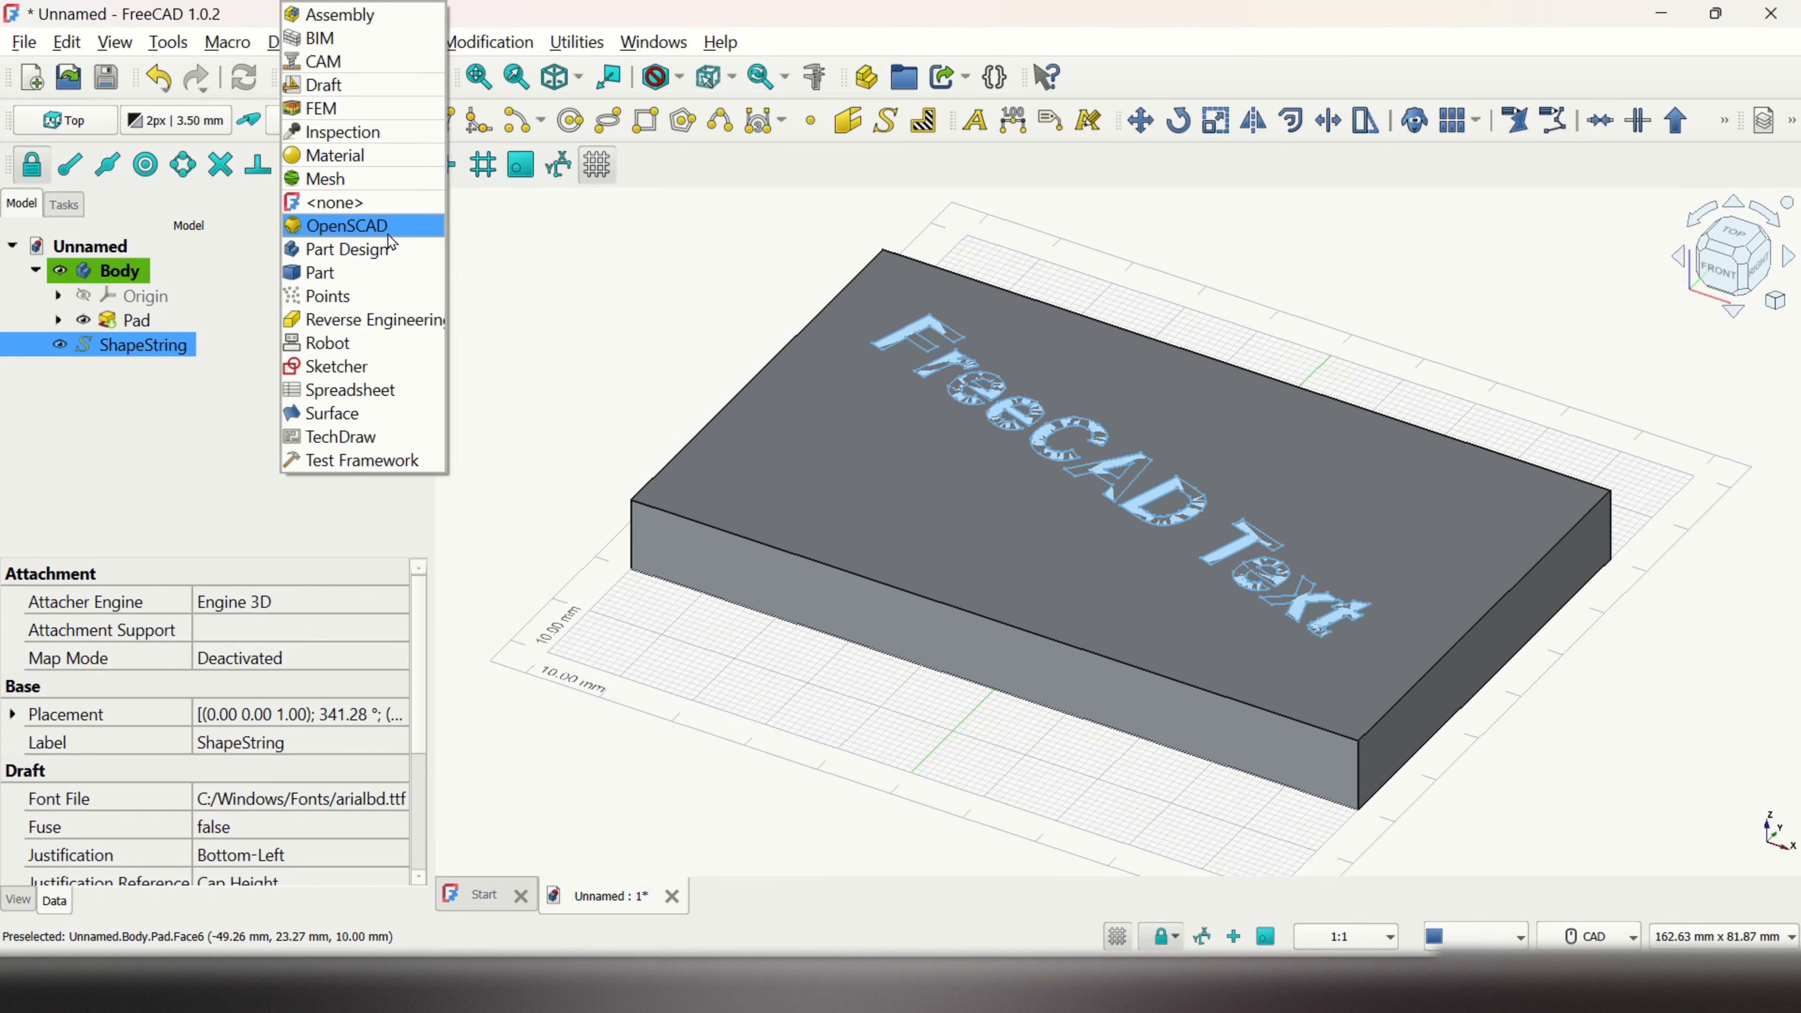
Step: Switch to Part Design and move the ShapeString object into the Body
left_click(383, 249)
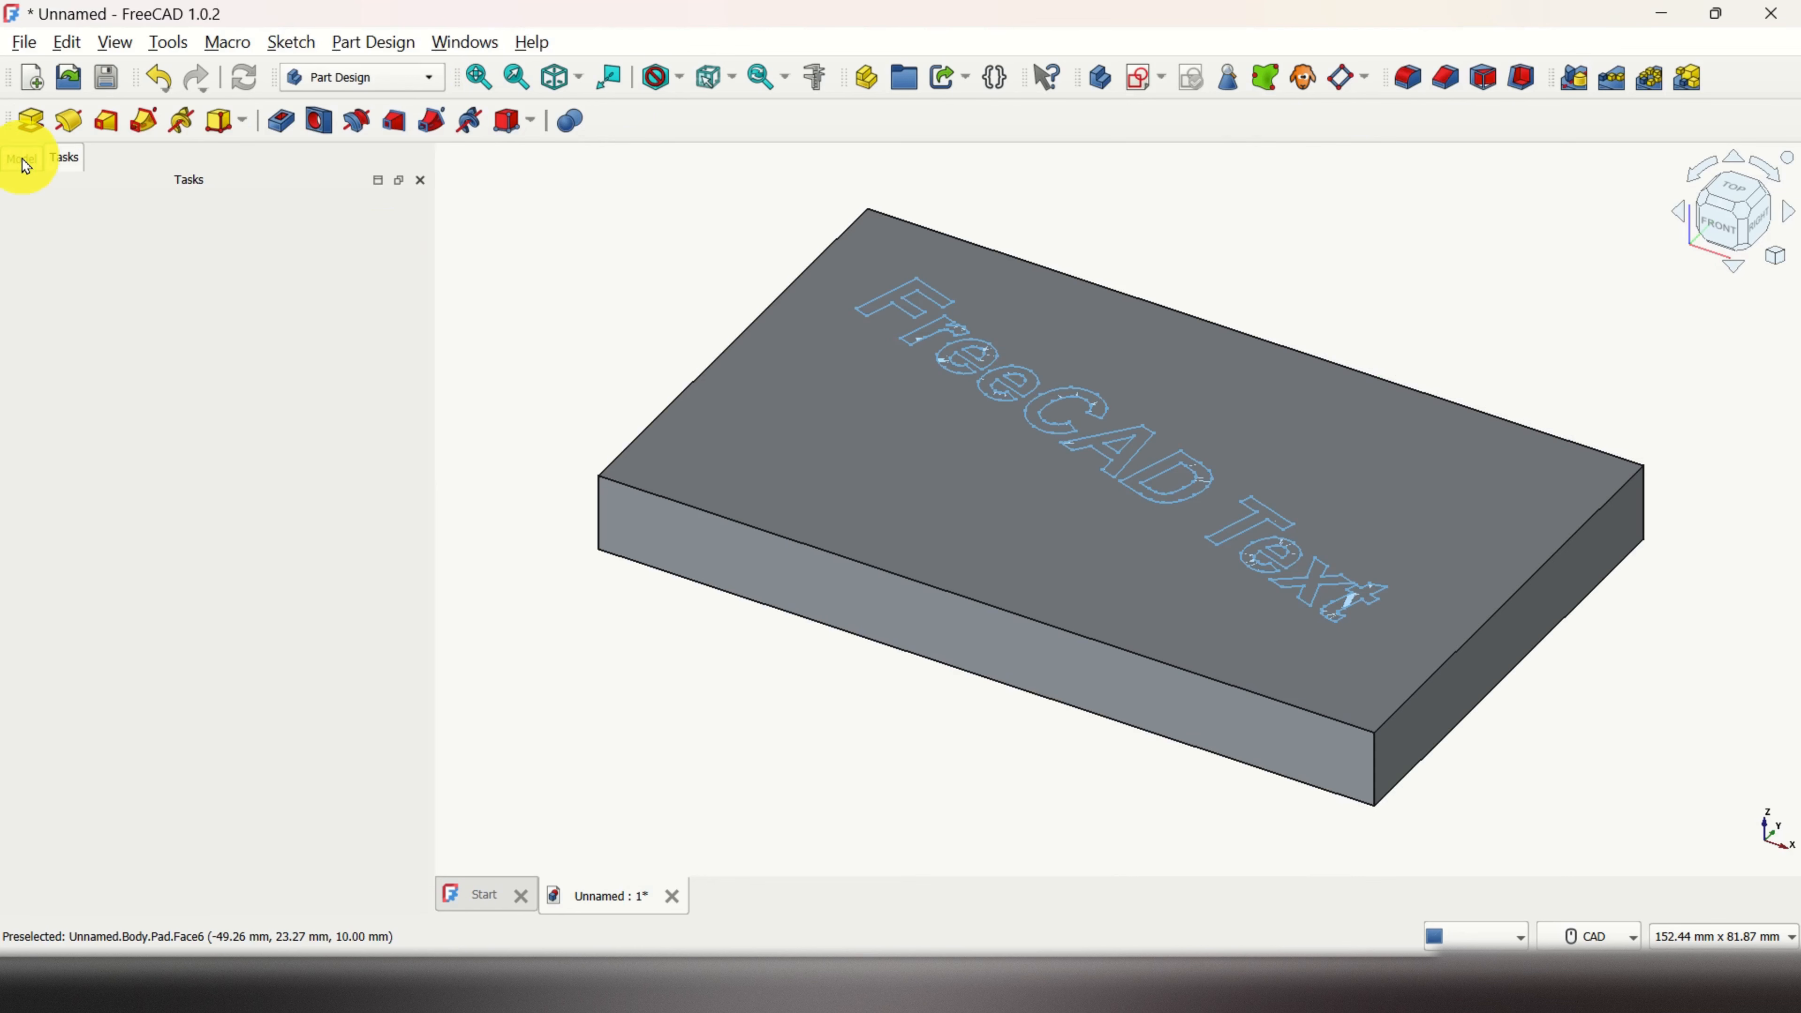
left_click(25, 161)
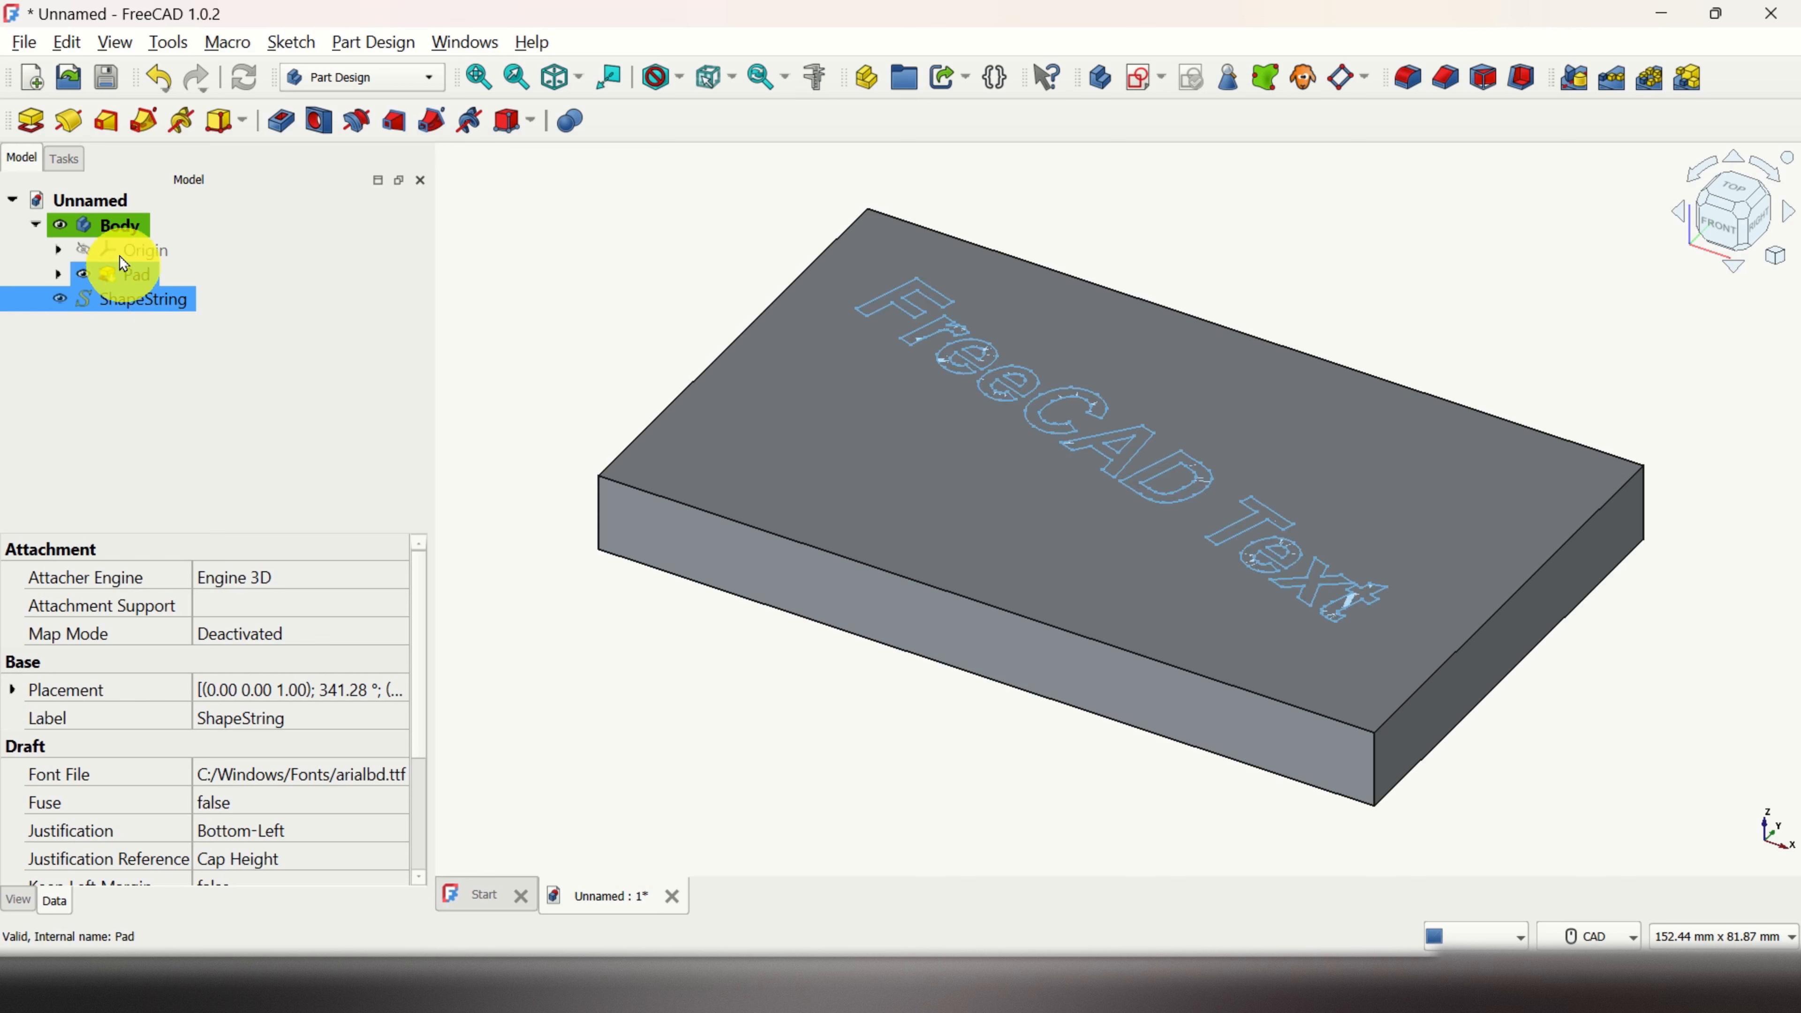
right_click(139, 303)
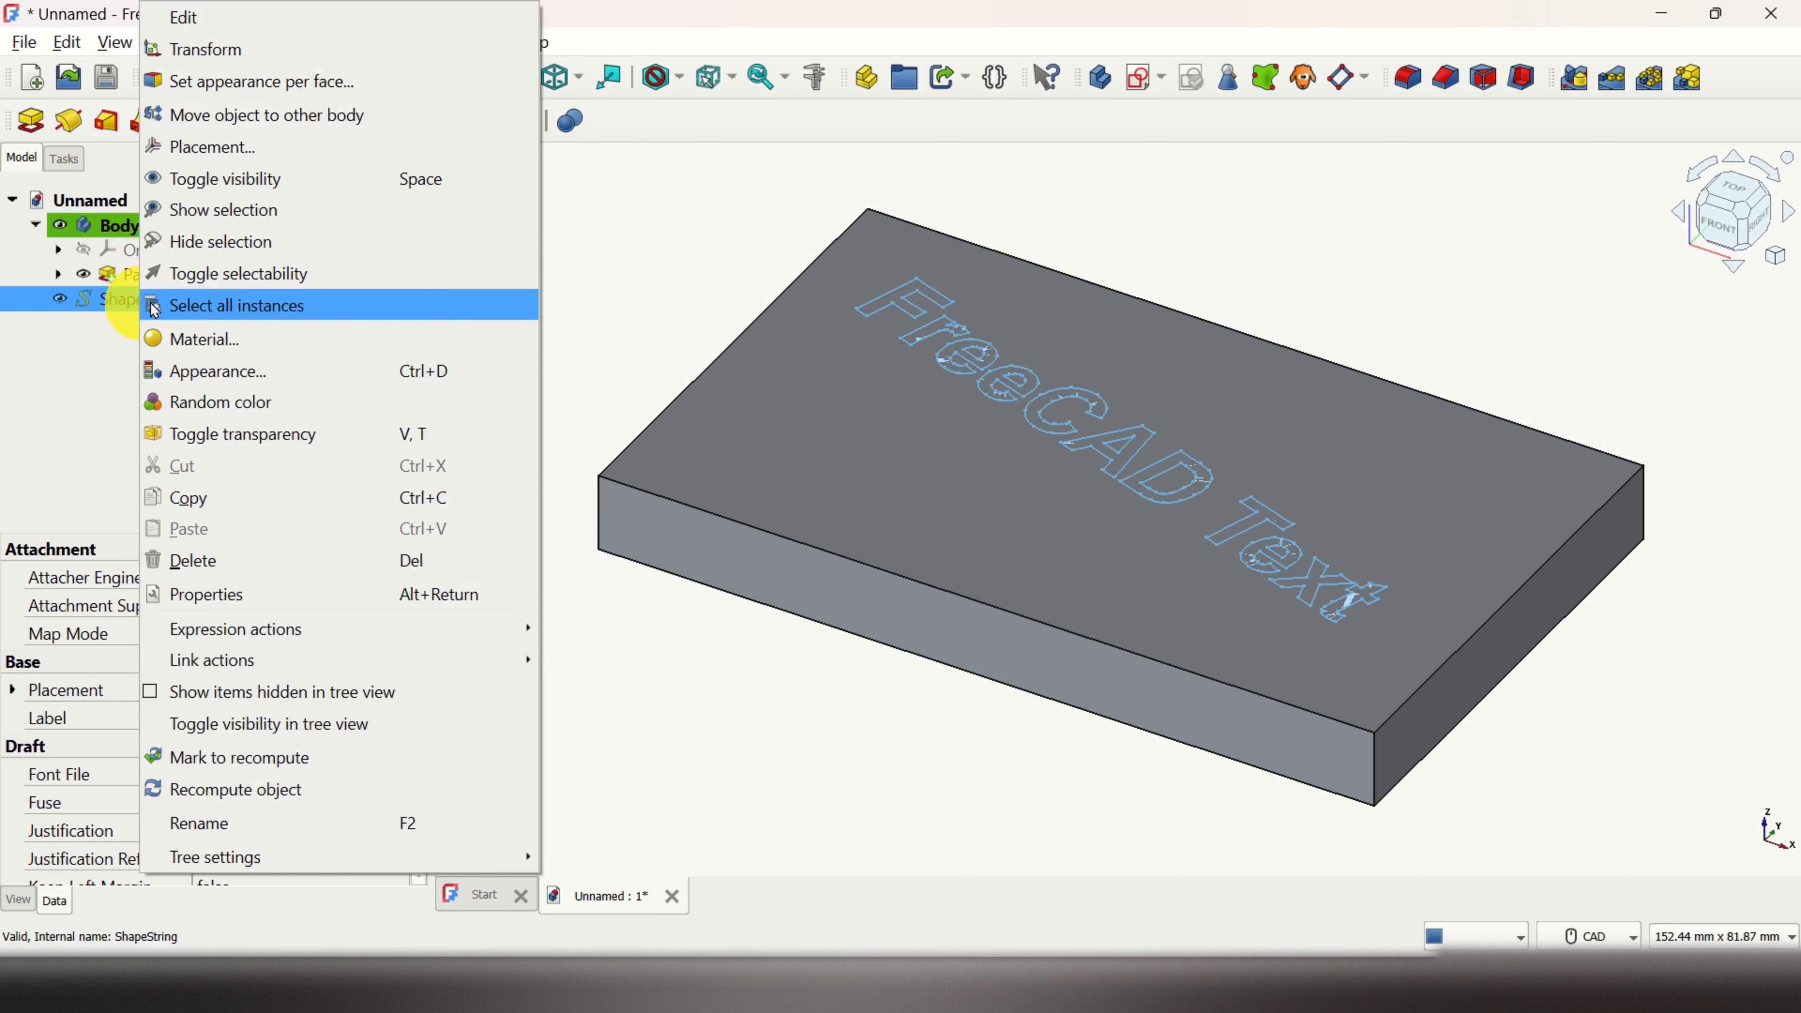
left_click(303, 120)
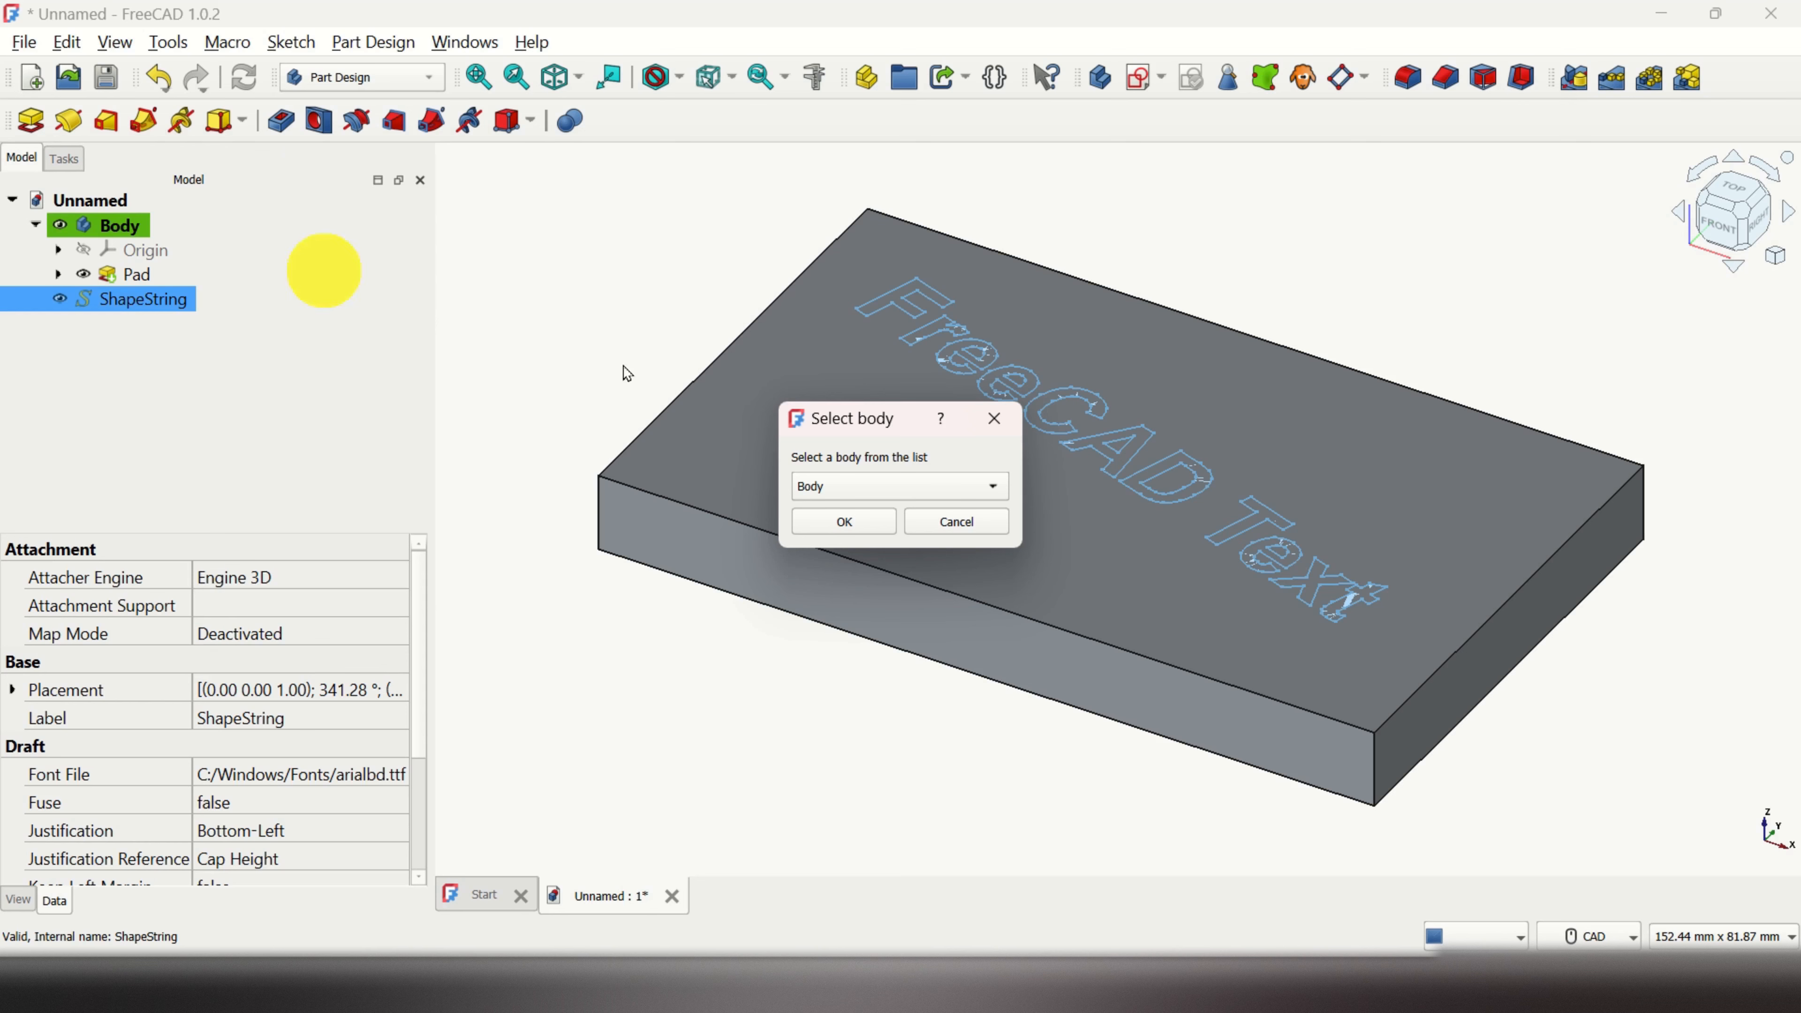
left_click(856, 523)
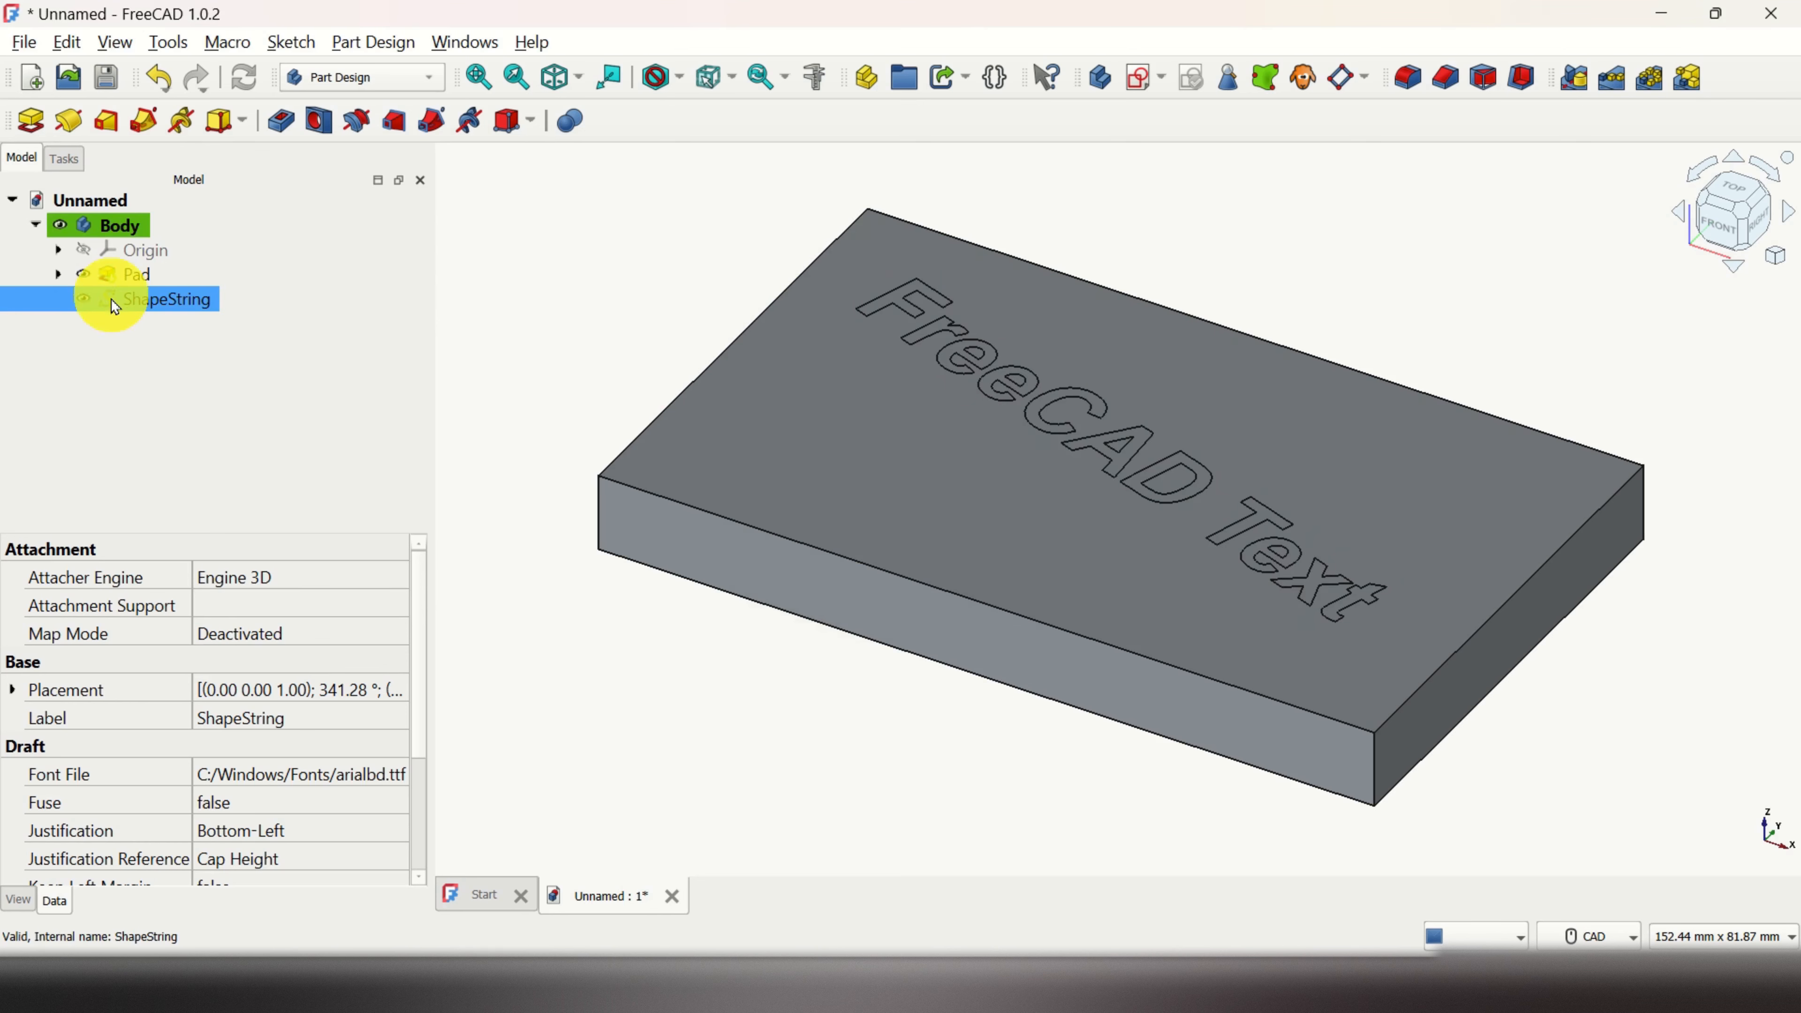
Step: Show the ShapeString text again and start a Pocket from it
key("space")
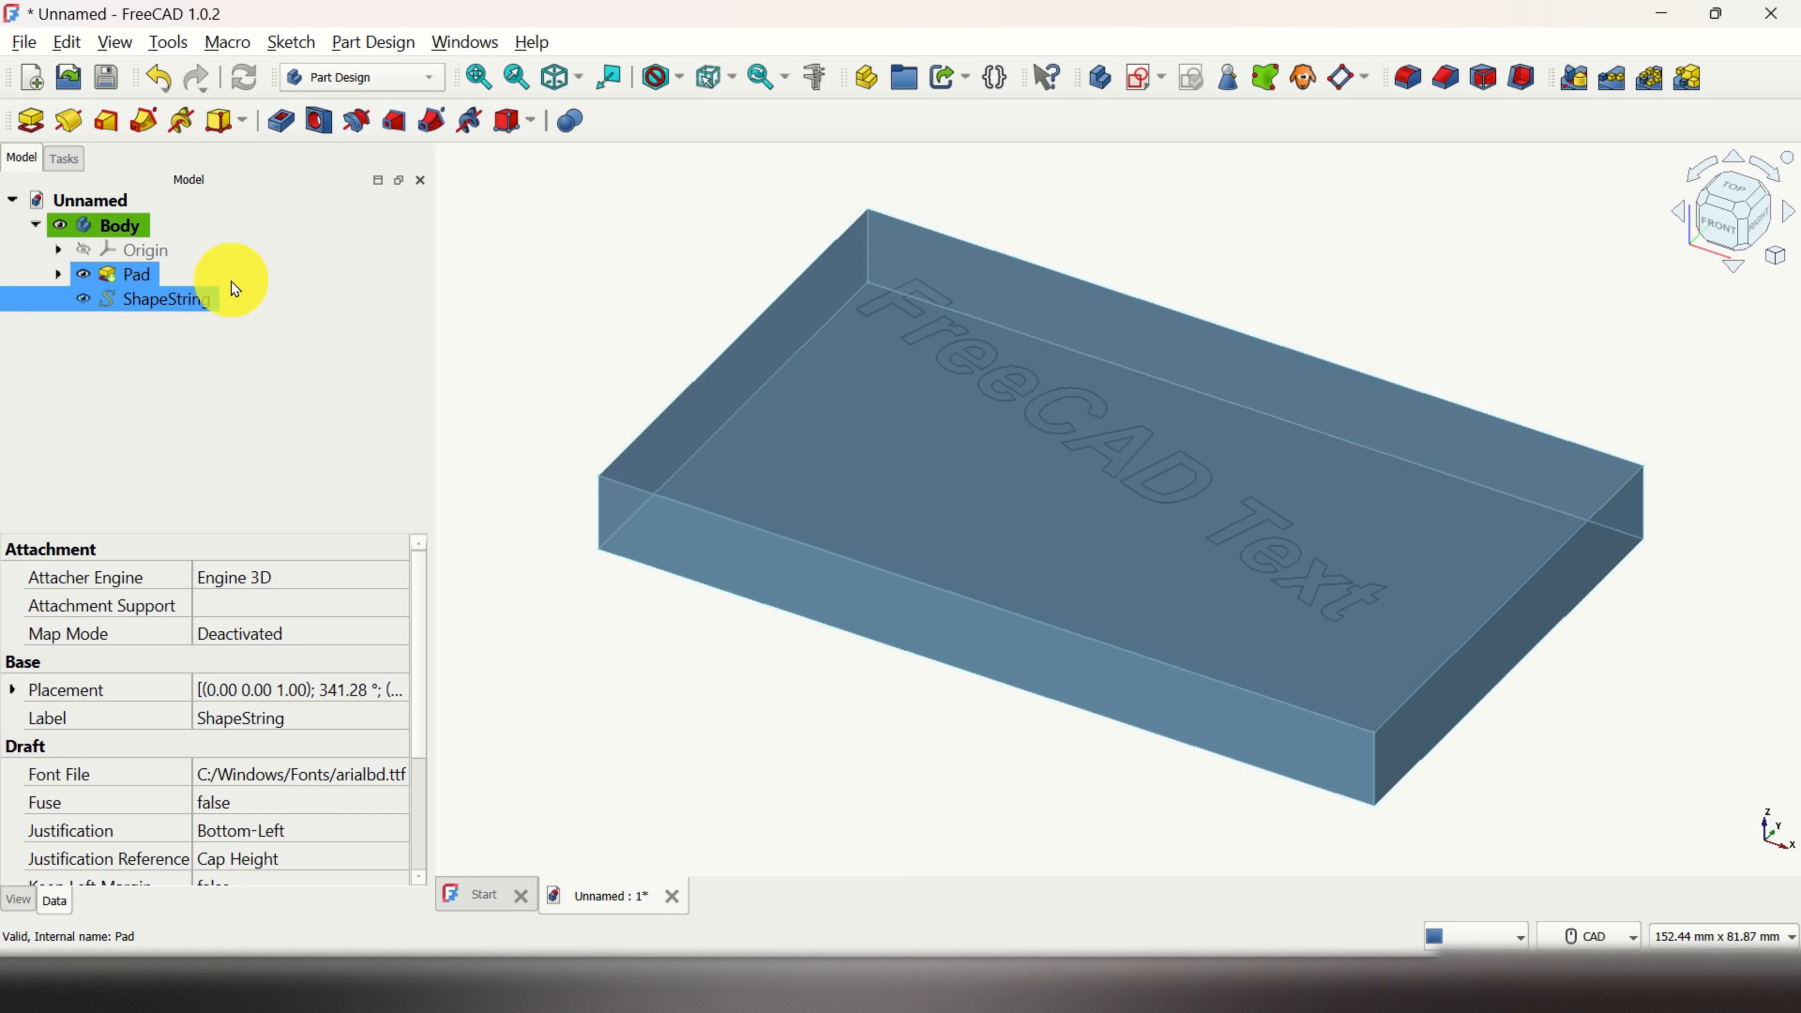
left_click(289, 127)
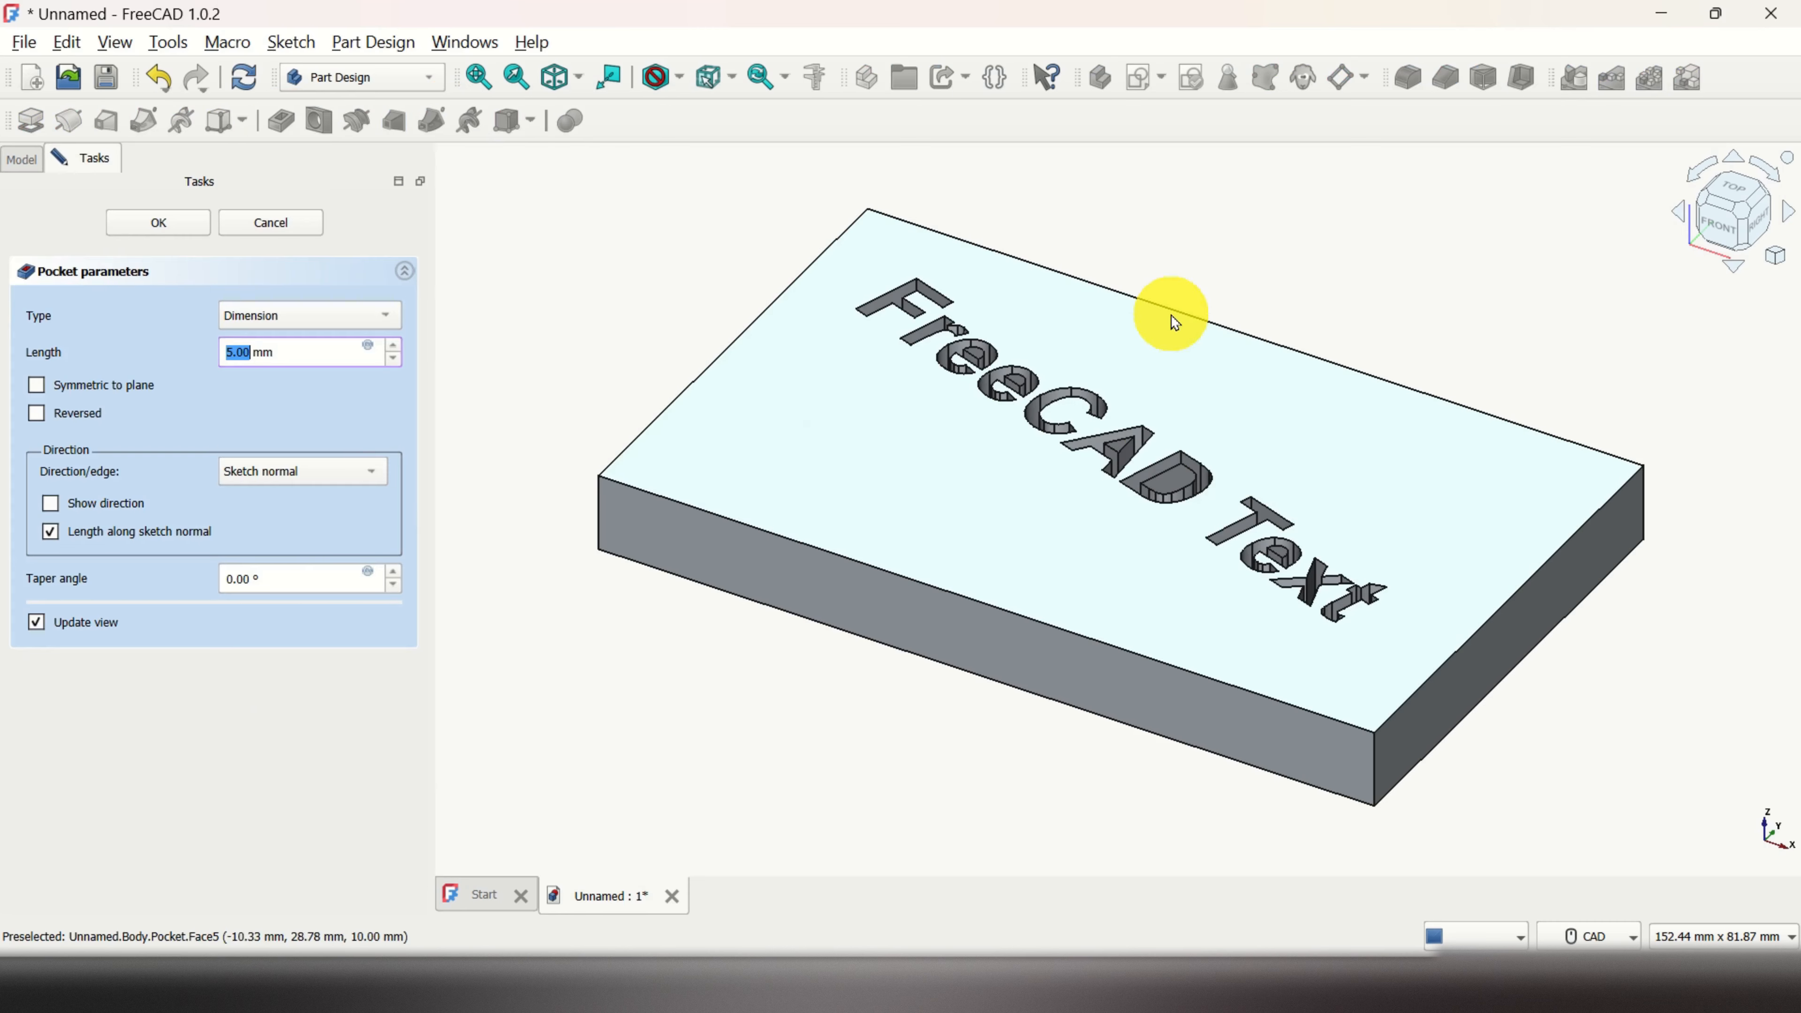
middle_click_drag(1327, 362, 1307, 394)
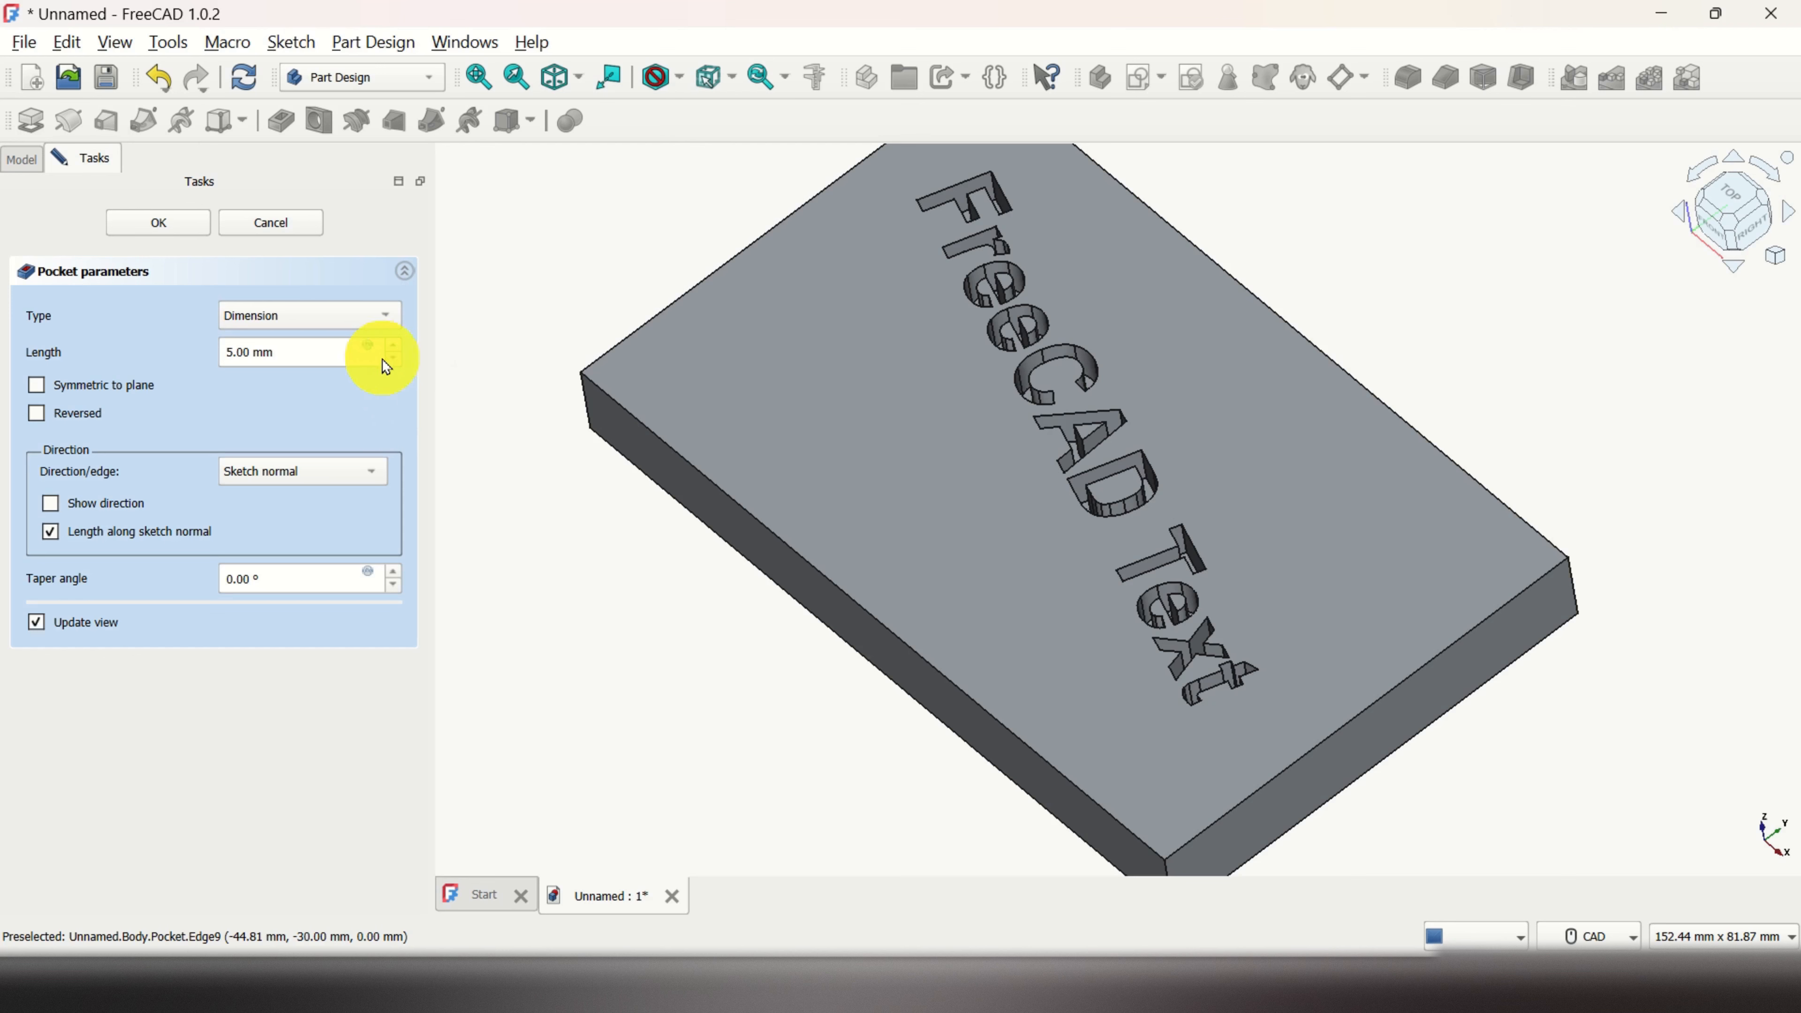
Step: Reverse the pocket into the block, reduce its depth to 3 mm, and reset the taper angle to zero
left_click(36, 414)
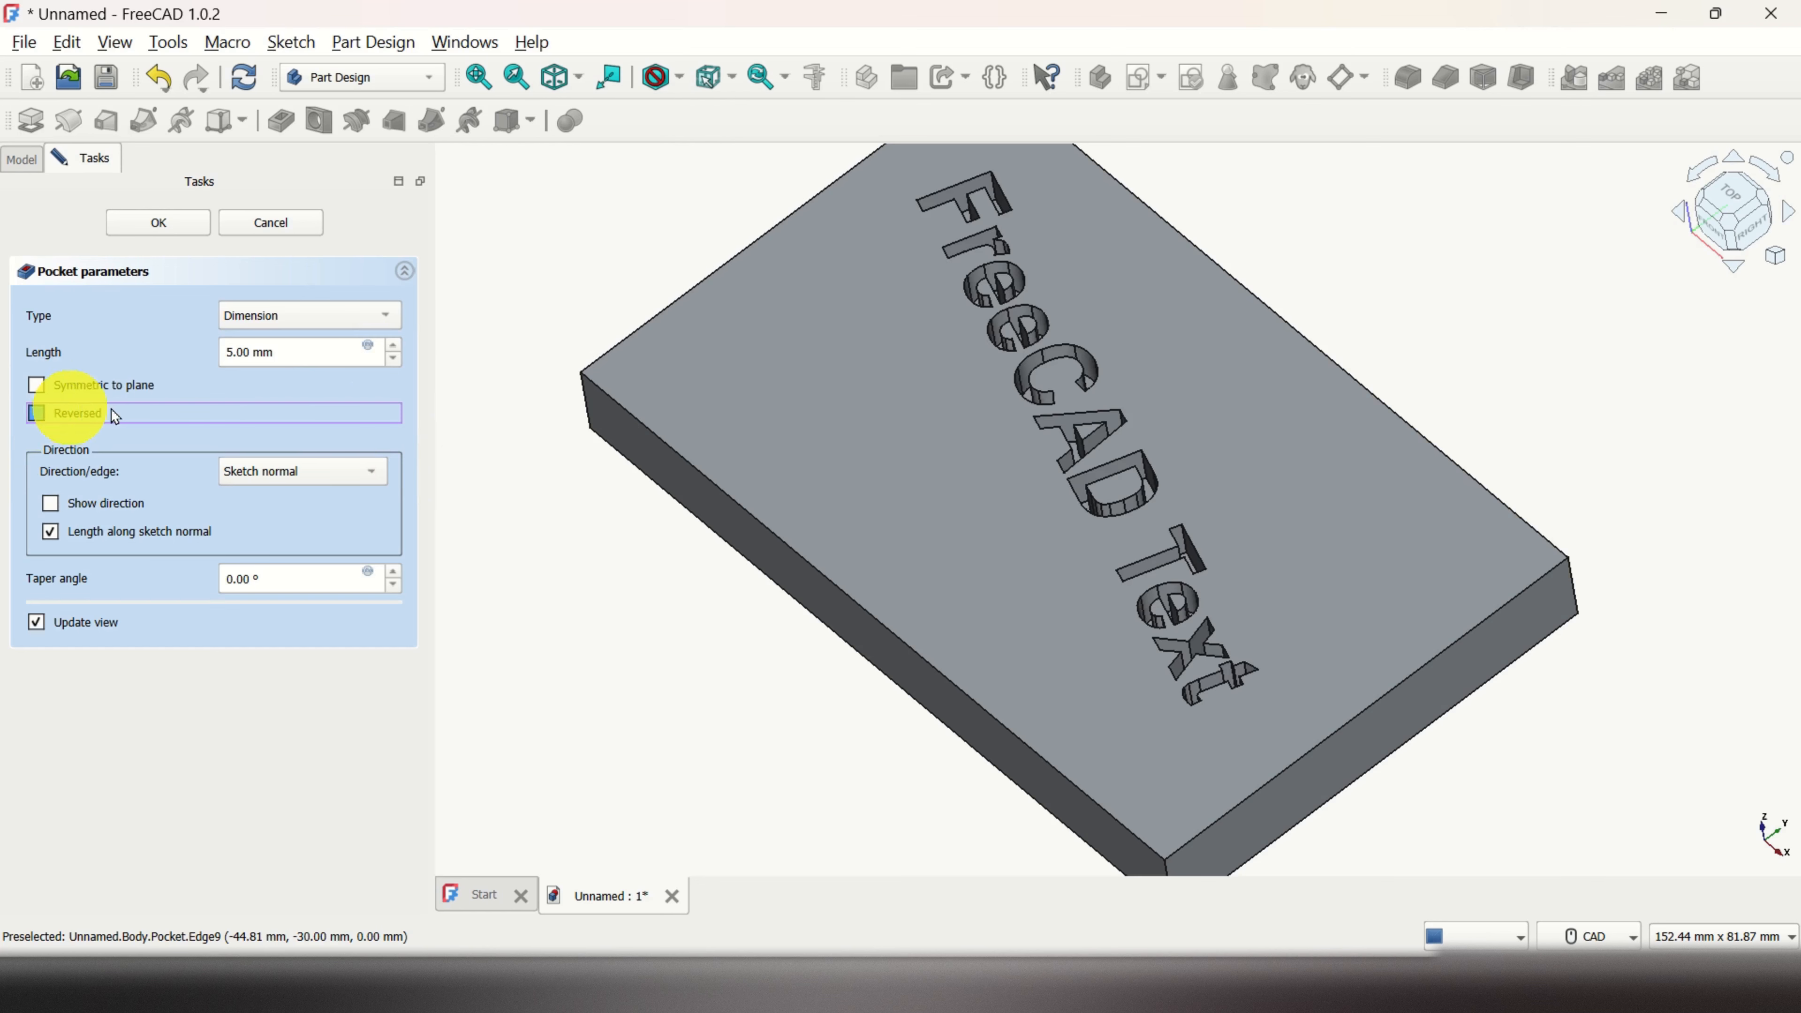
left_click(393, 359)
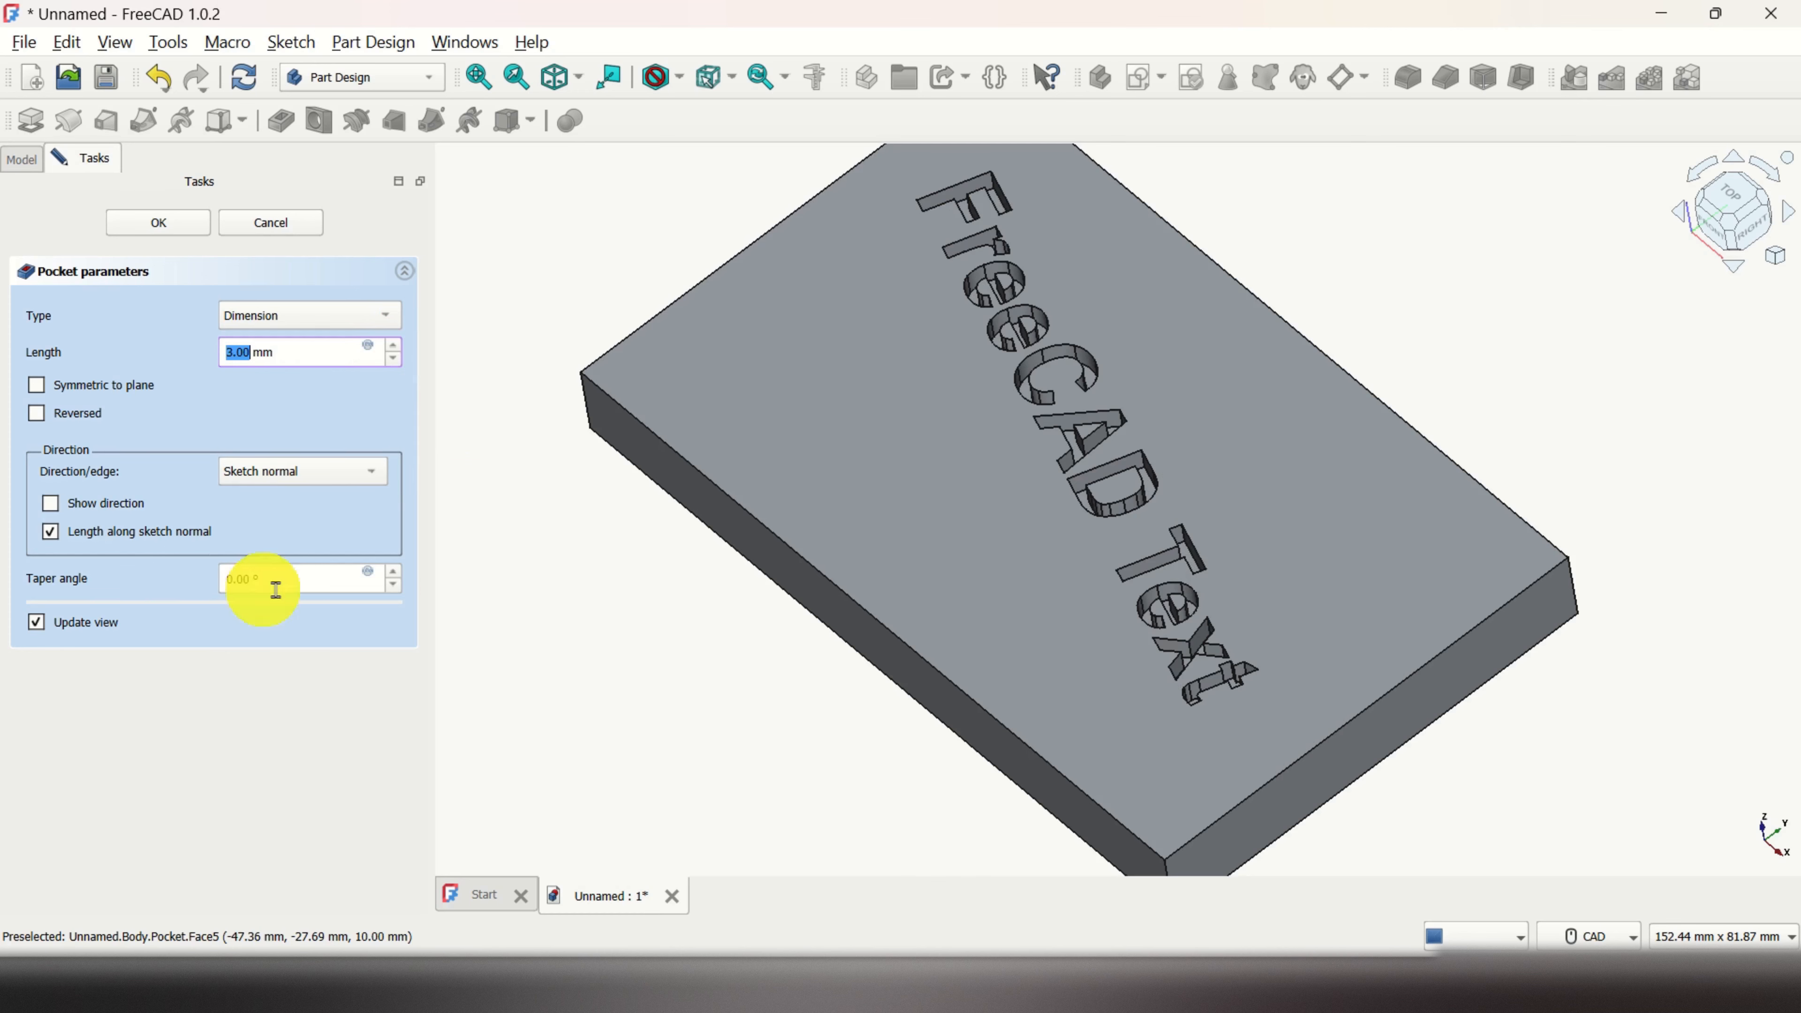
left_click(395, 572)
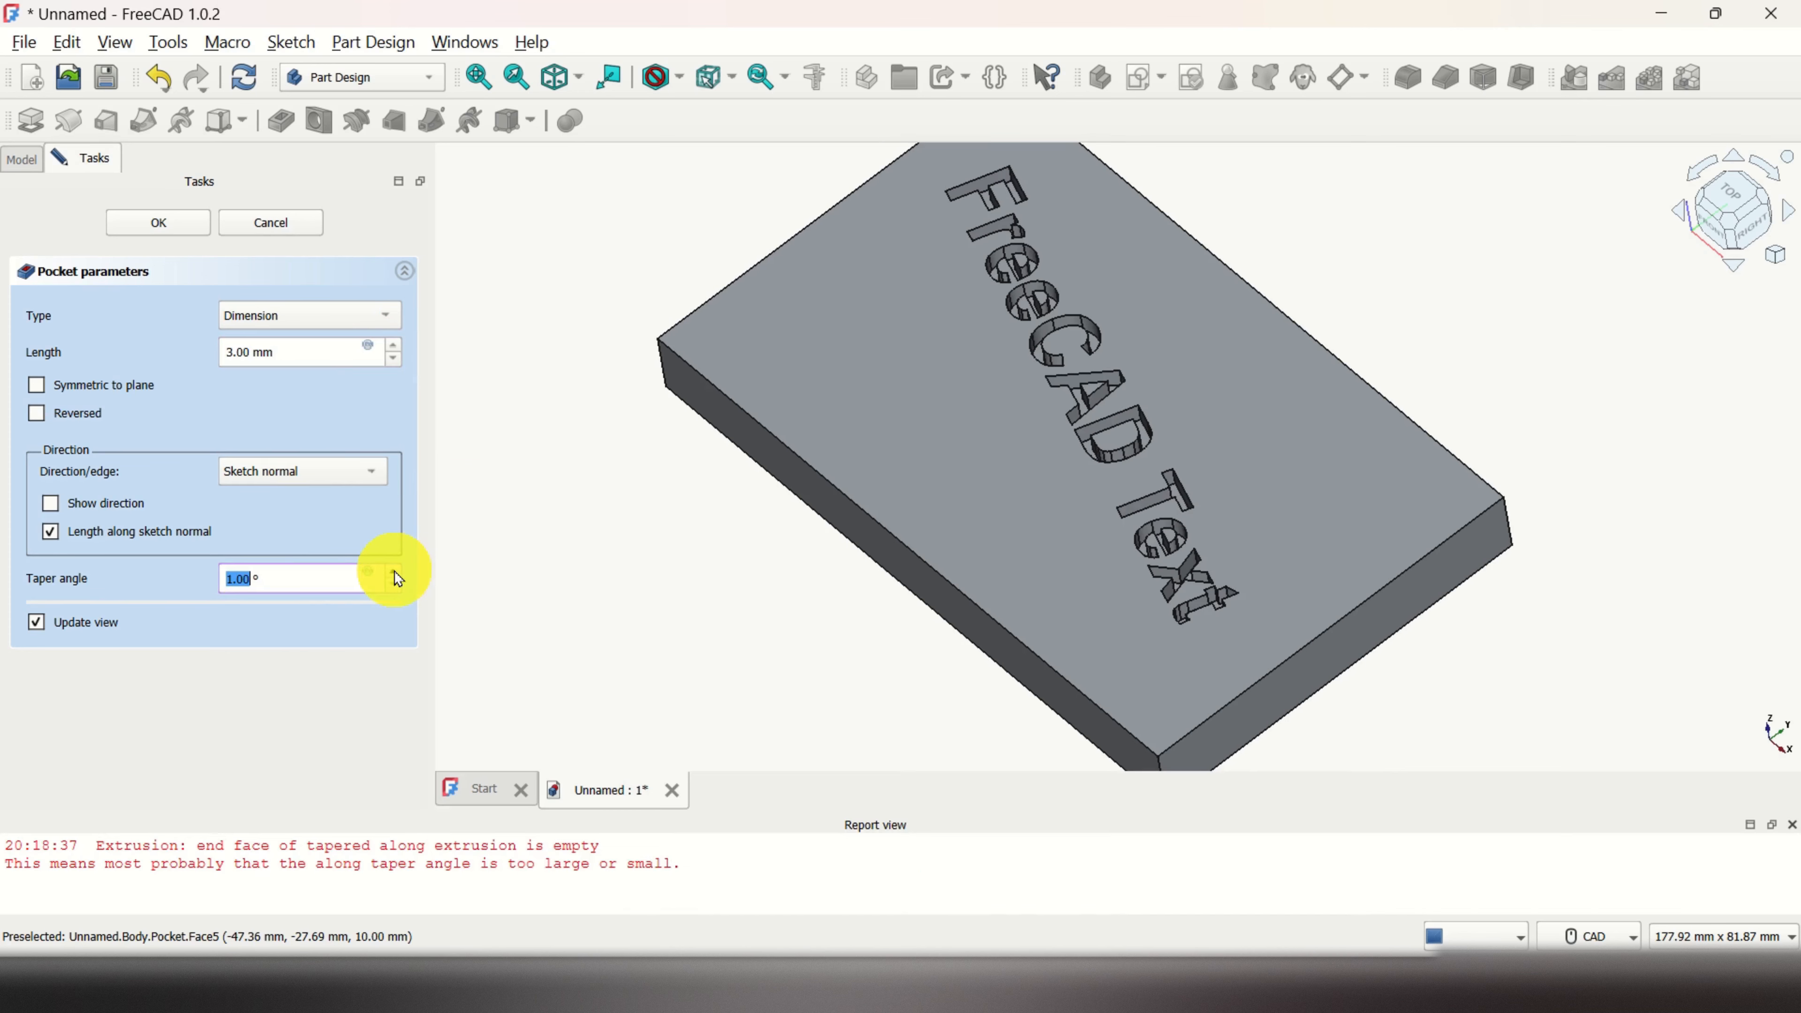
left_click(394, 572)
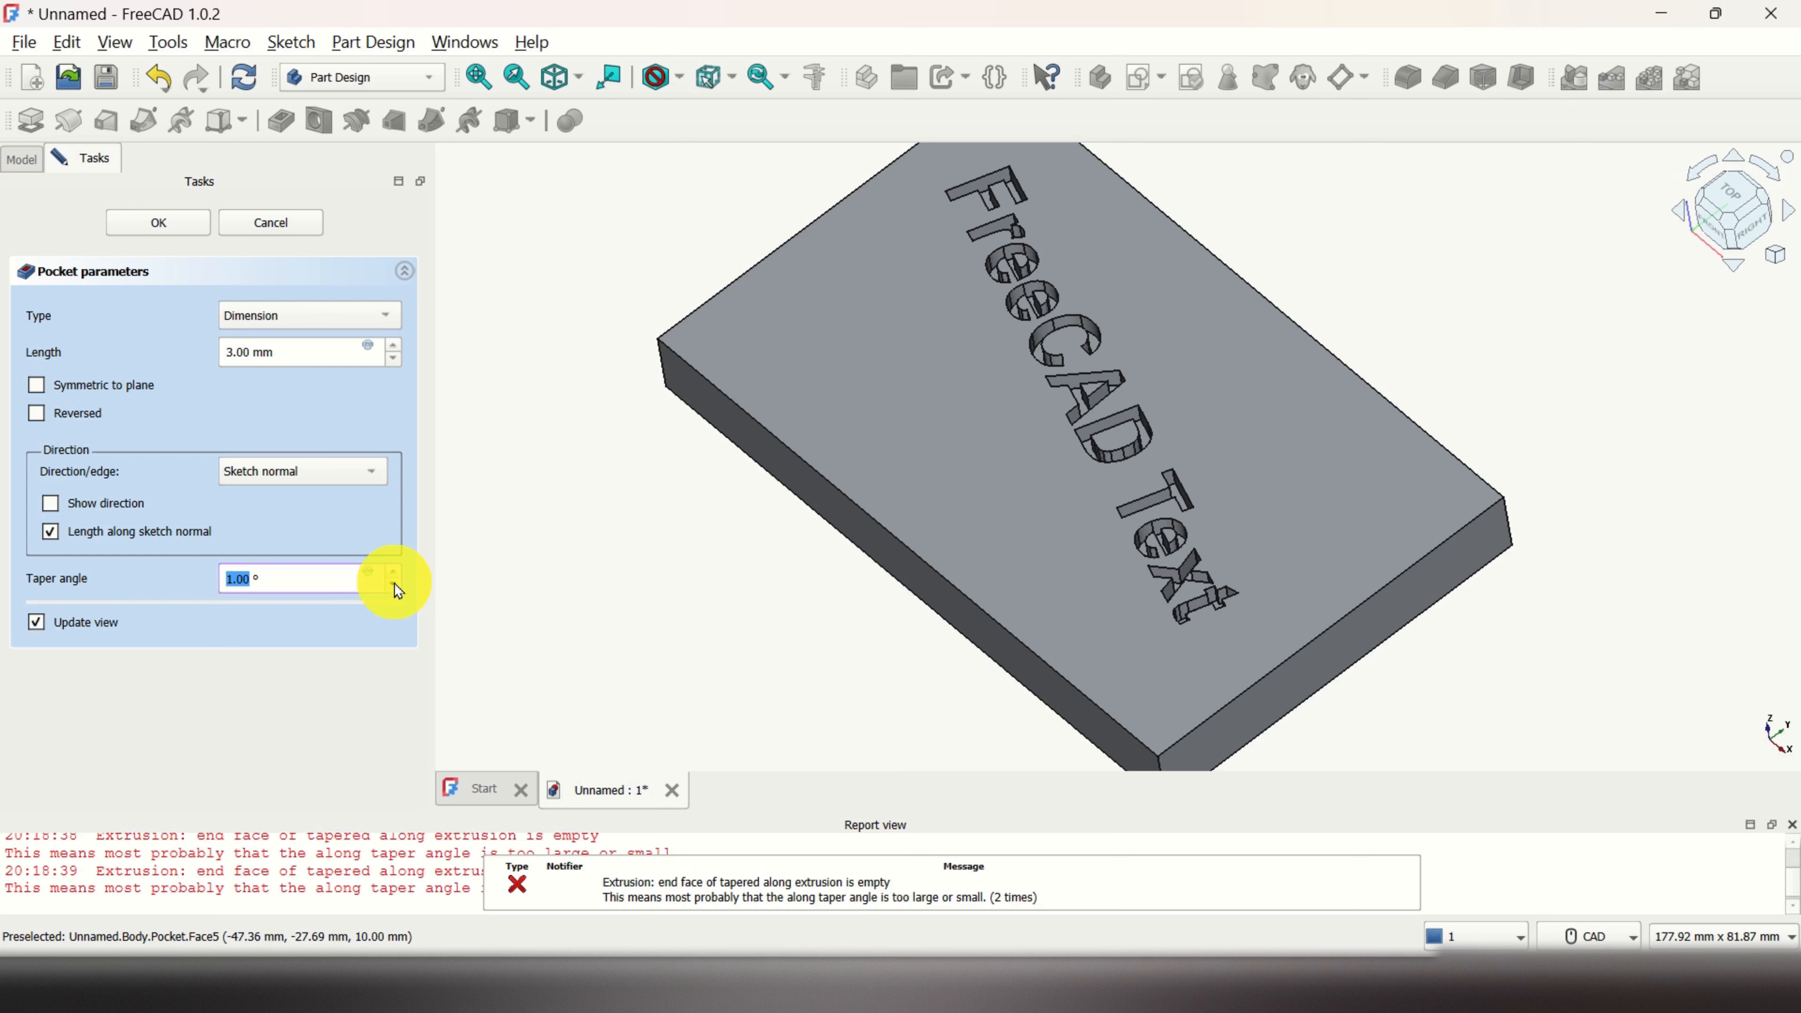
left_click(394, 572)
double_click(308, 571)
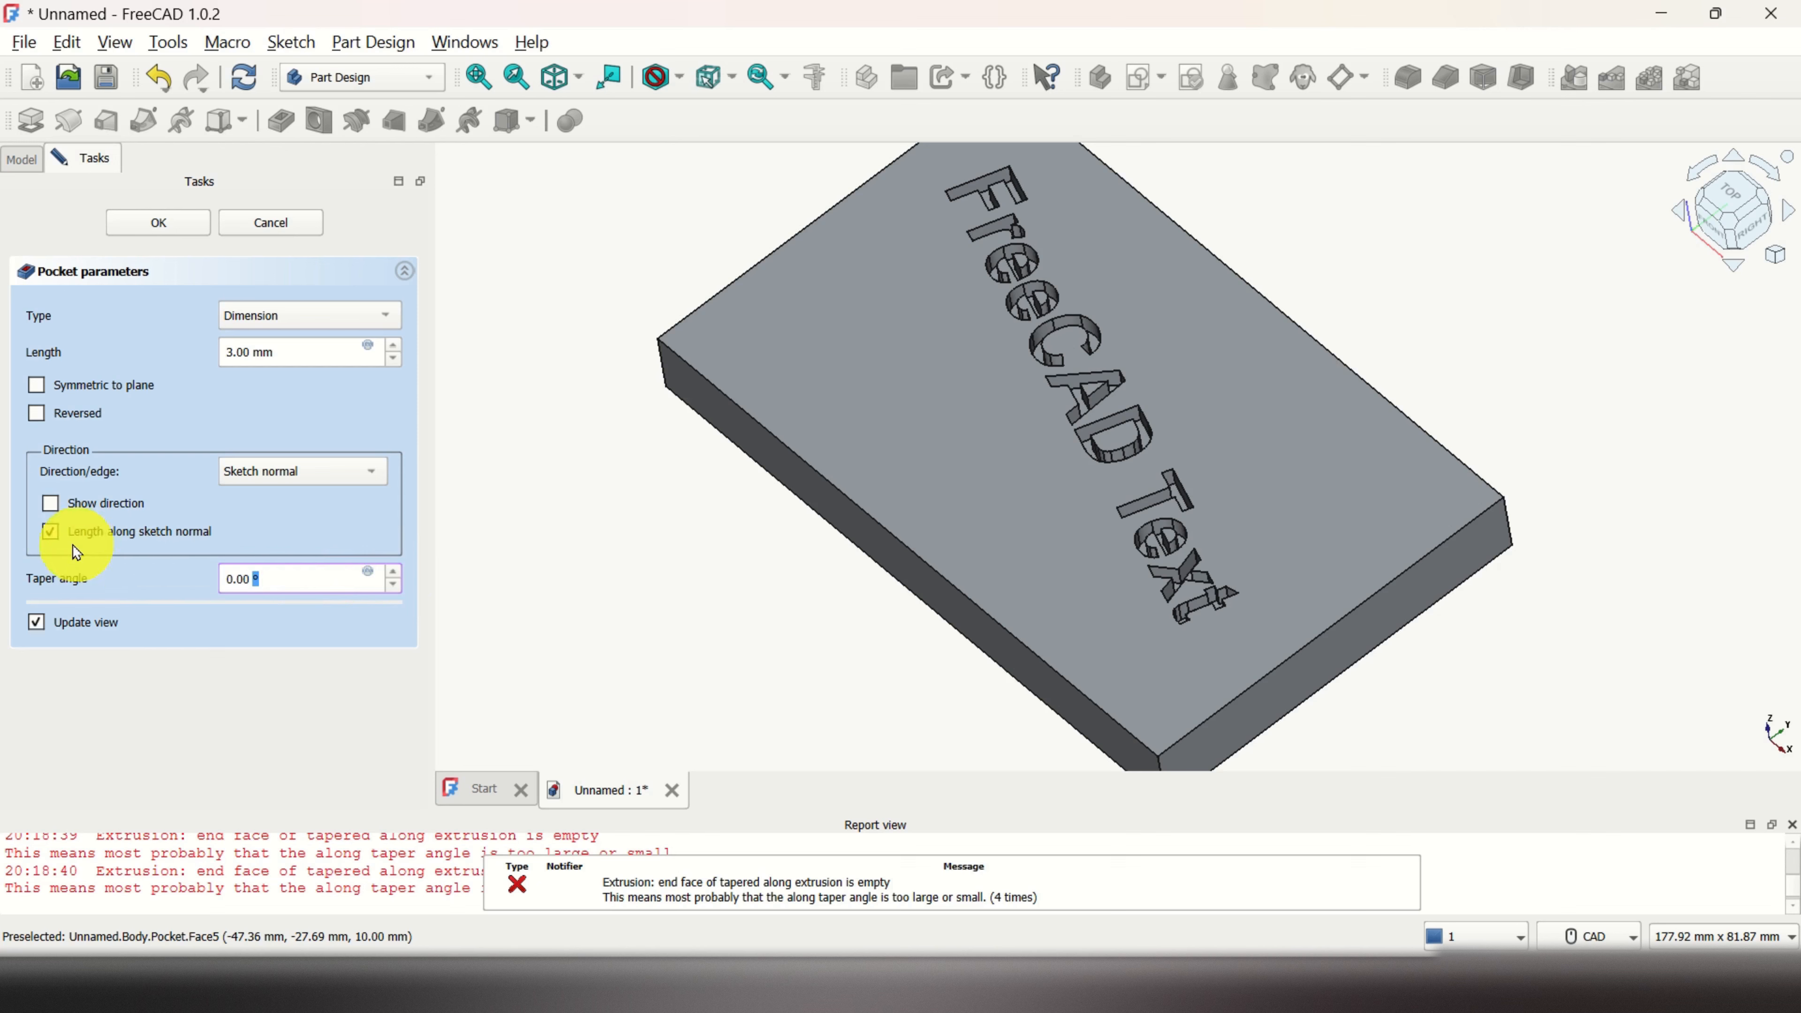
Step: Keep the pocket direction along the sketch normal, confirm the 3 mm pocket, and zoom onto the text
left_click(51, 504)
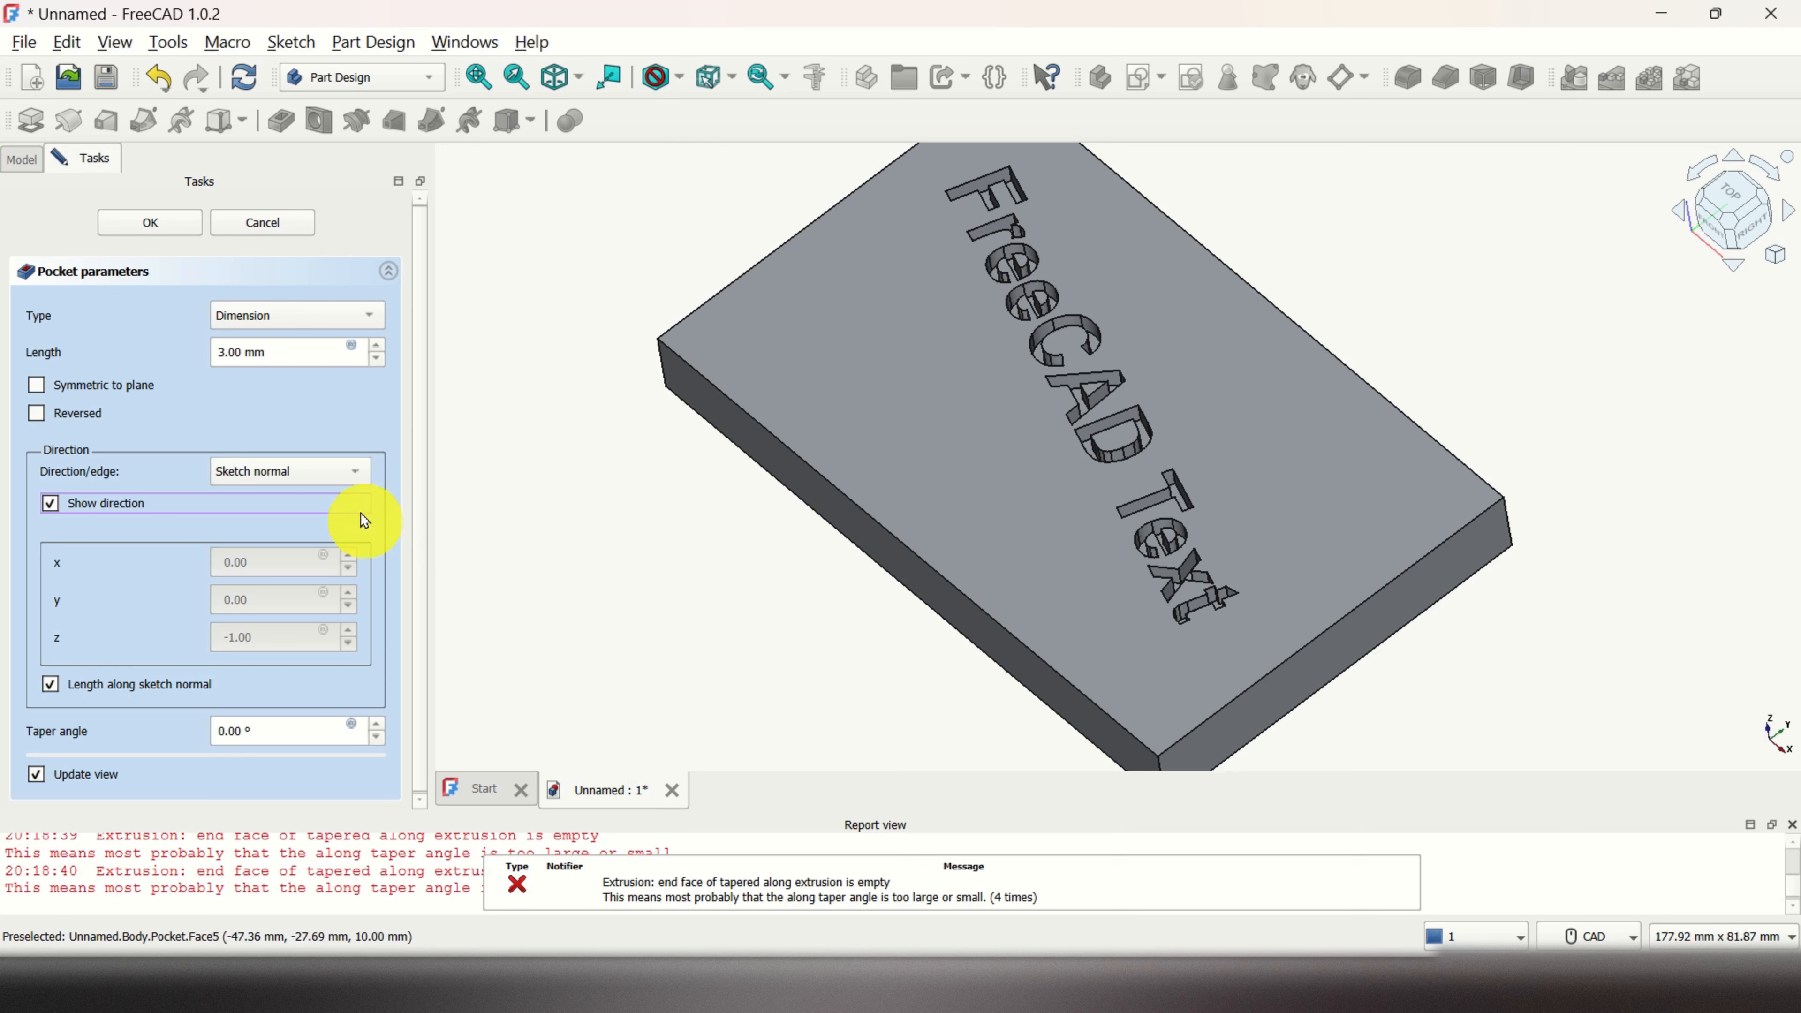
left_click(358, 474)
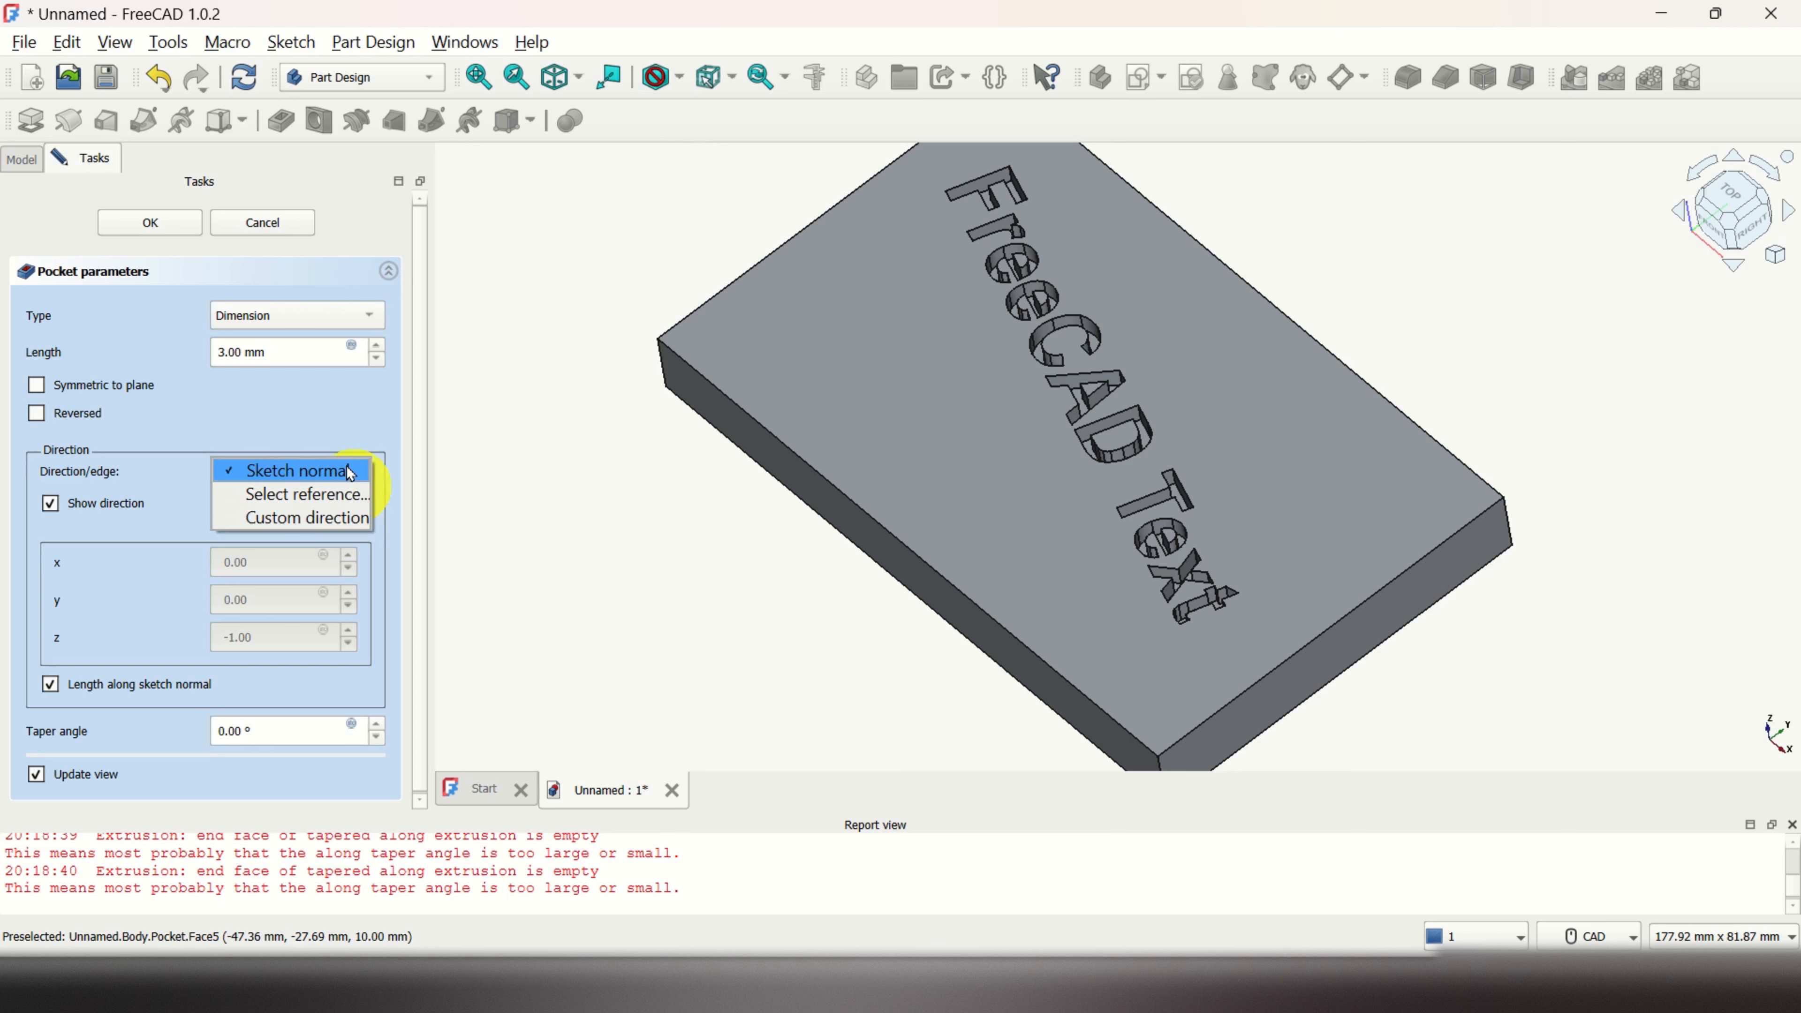
left_click(331, 428)
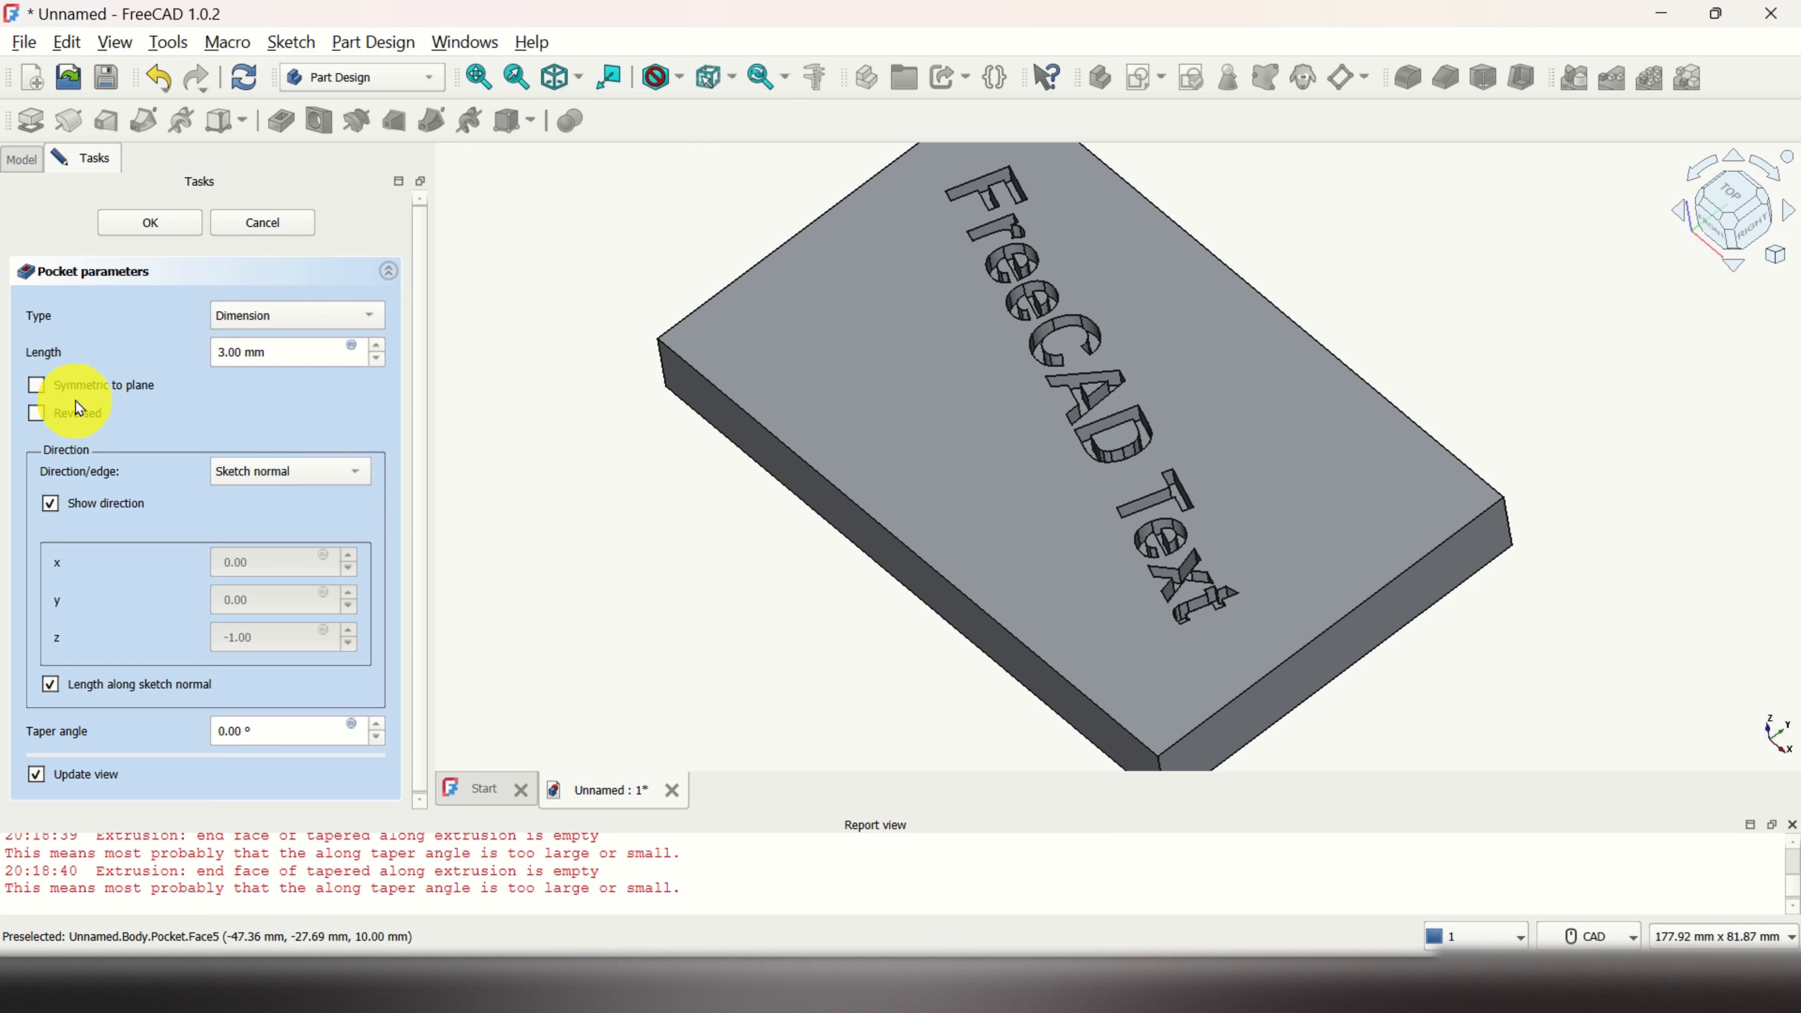
left_click(164, 221)
middle_click_drag(1395, 500, 1600, 664)
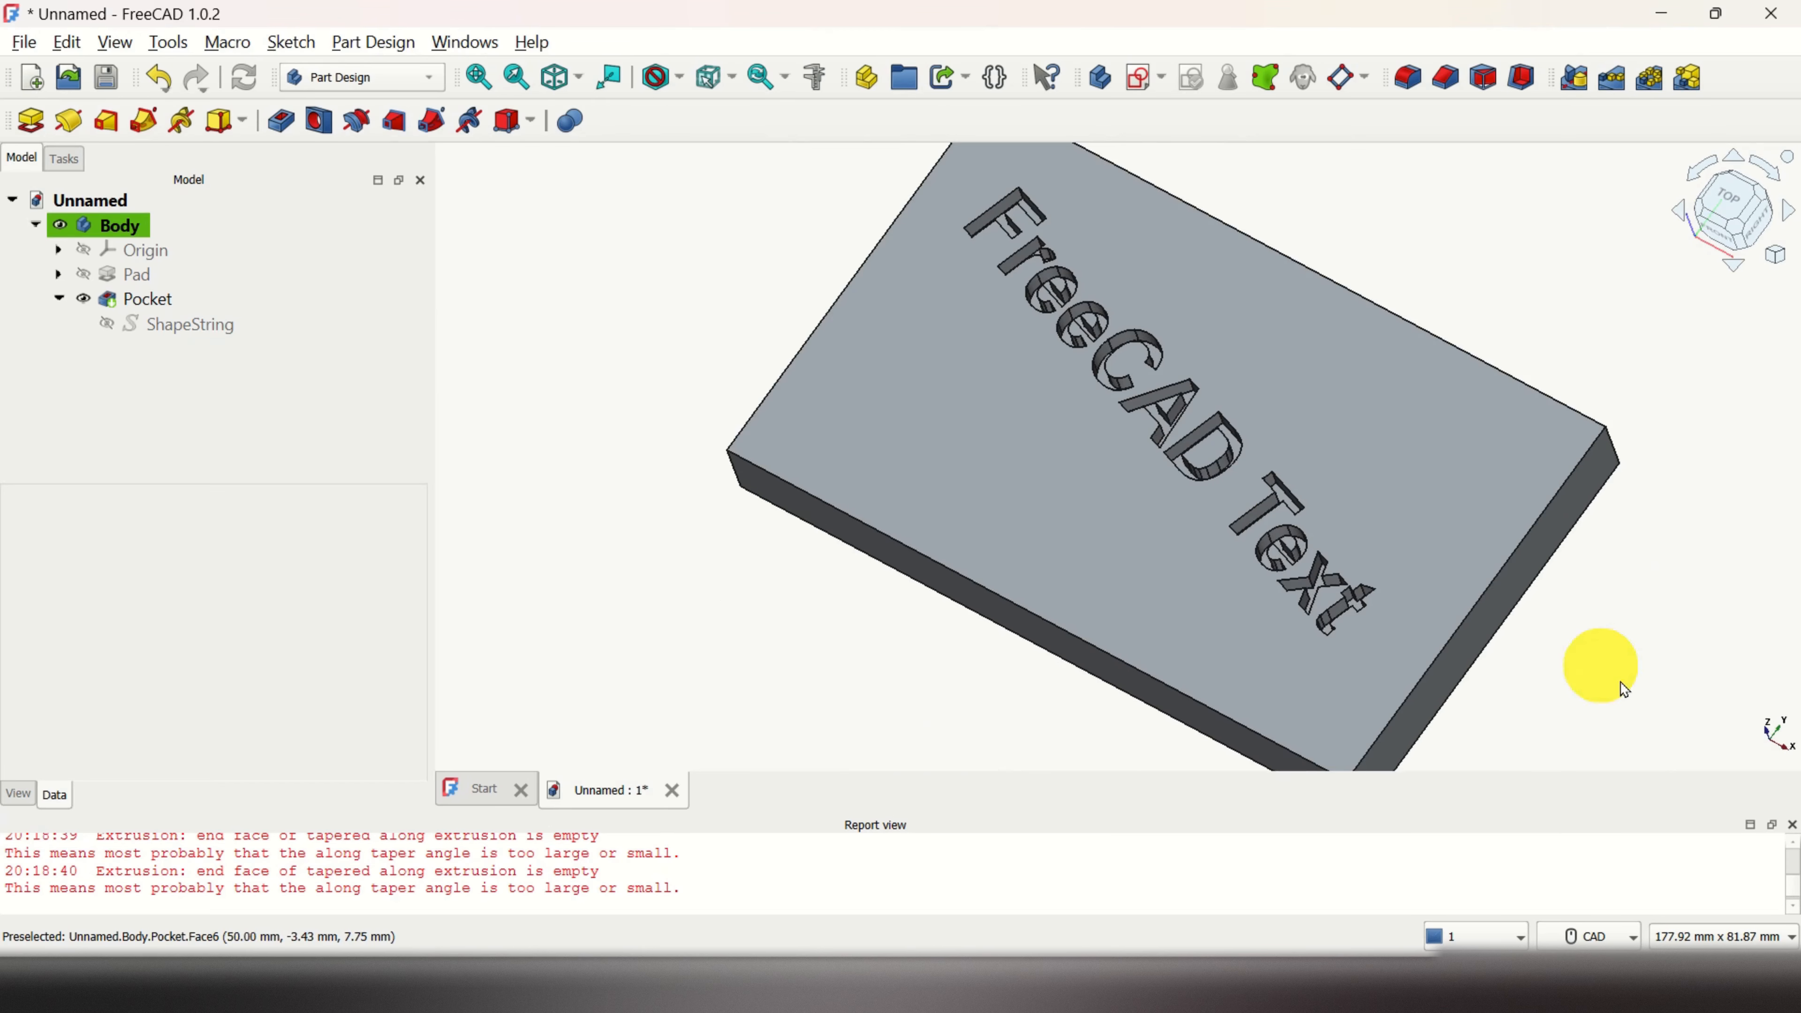
Step: Close the Report view and change the ShapeString's text from 'FreeCAD Text' to 'This is CAD'
left_click(1793, 826)
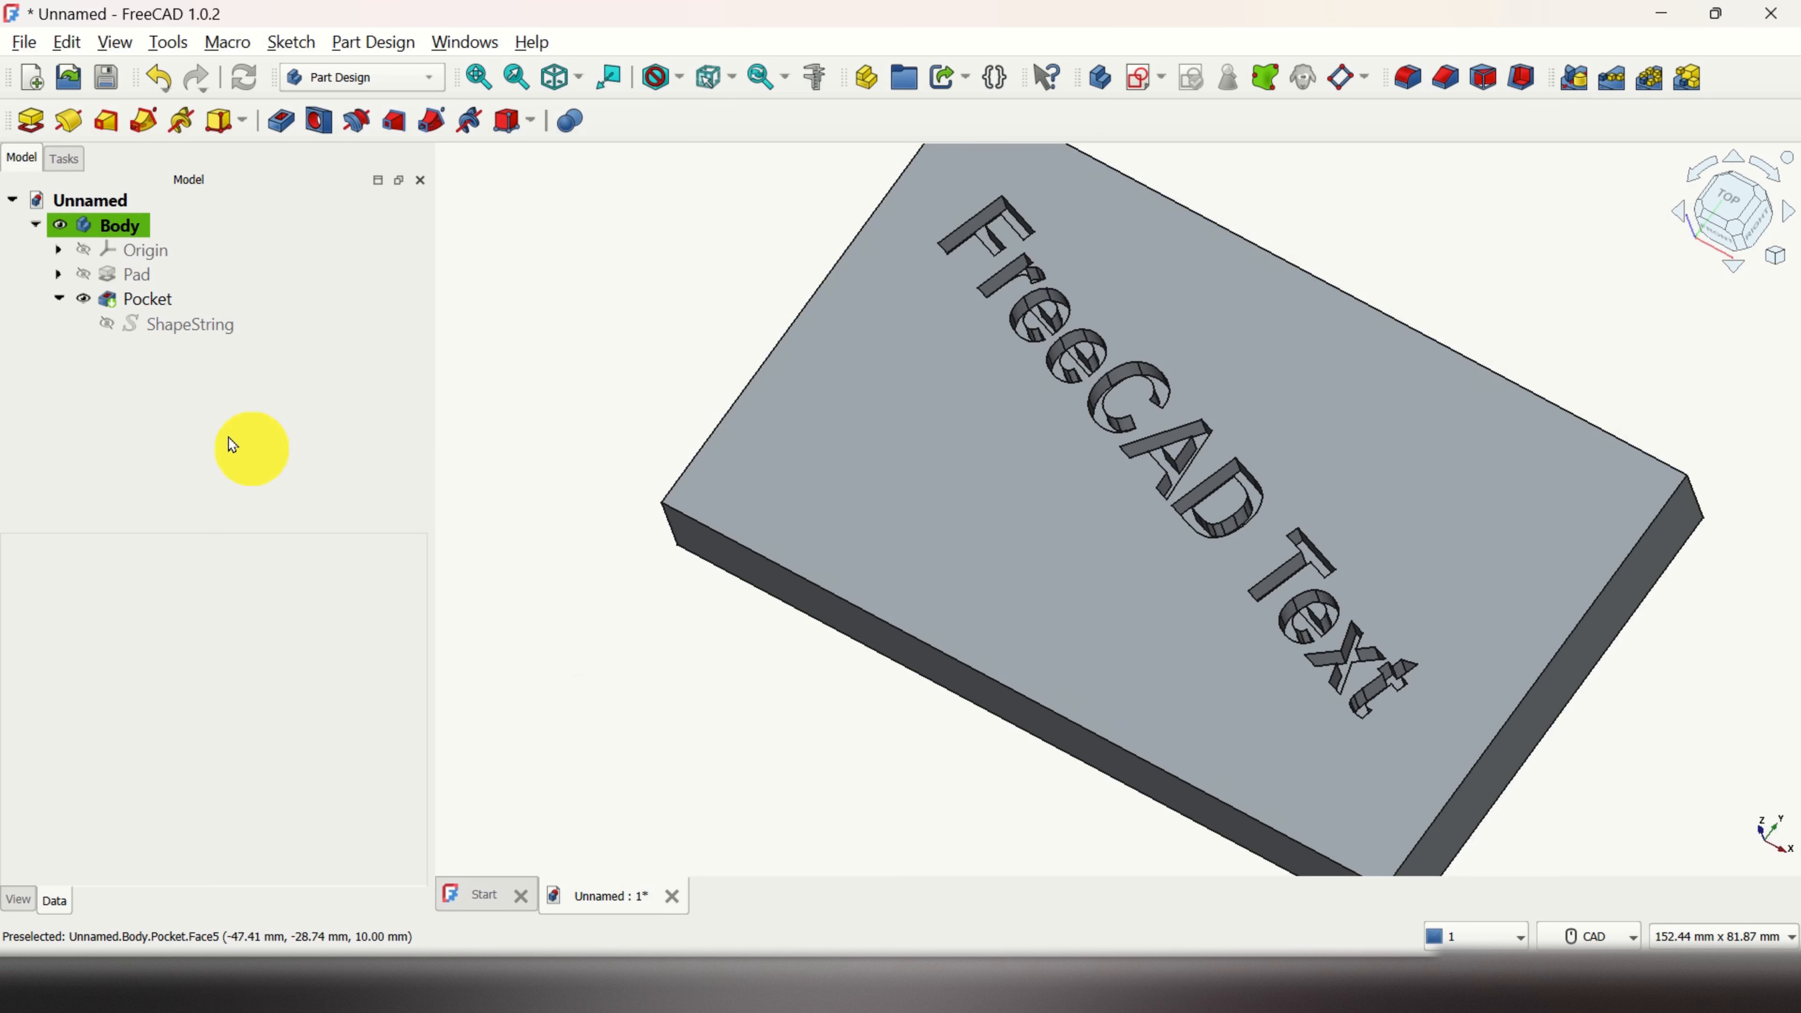
left_click(185, 327)
double_click(185, 332)
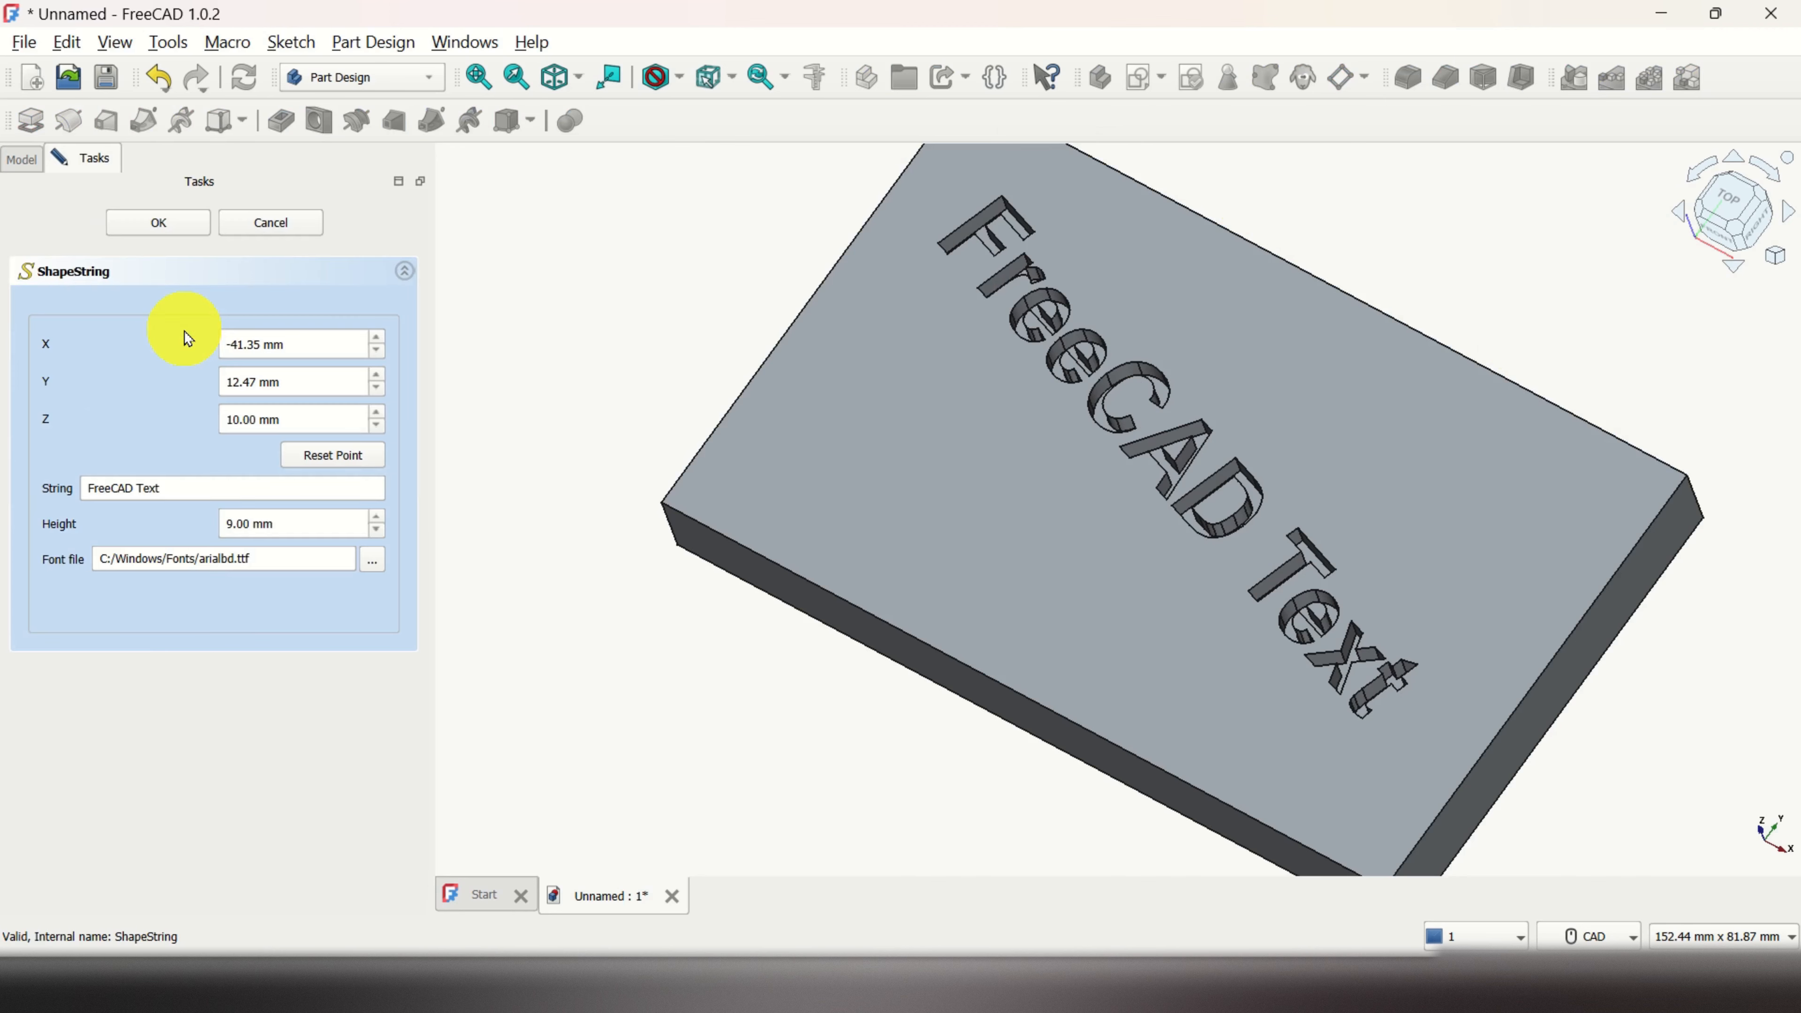
left_click(151, 489)
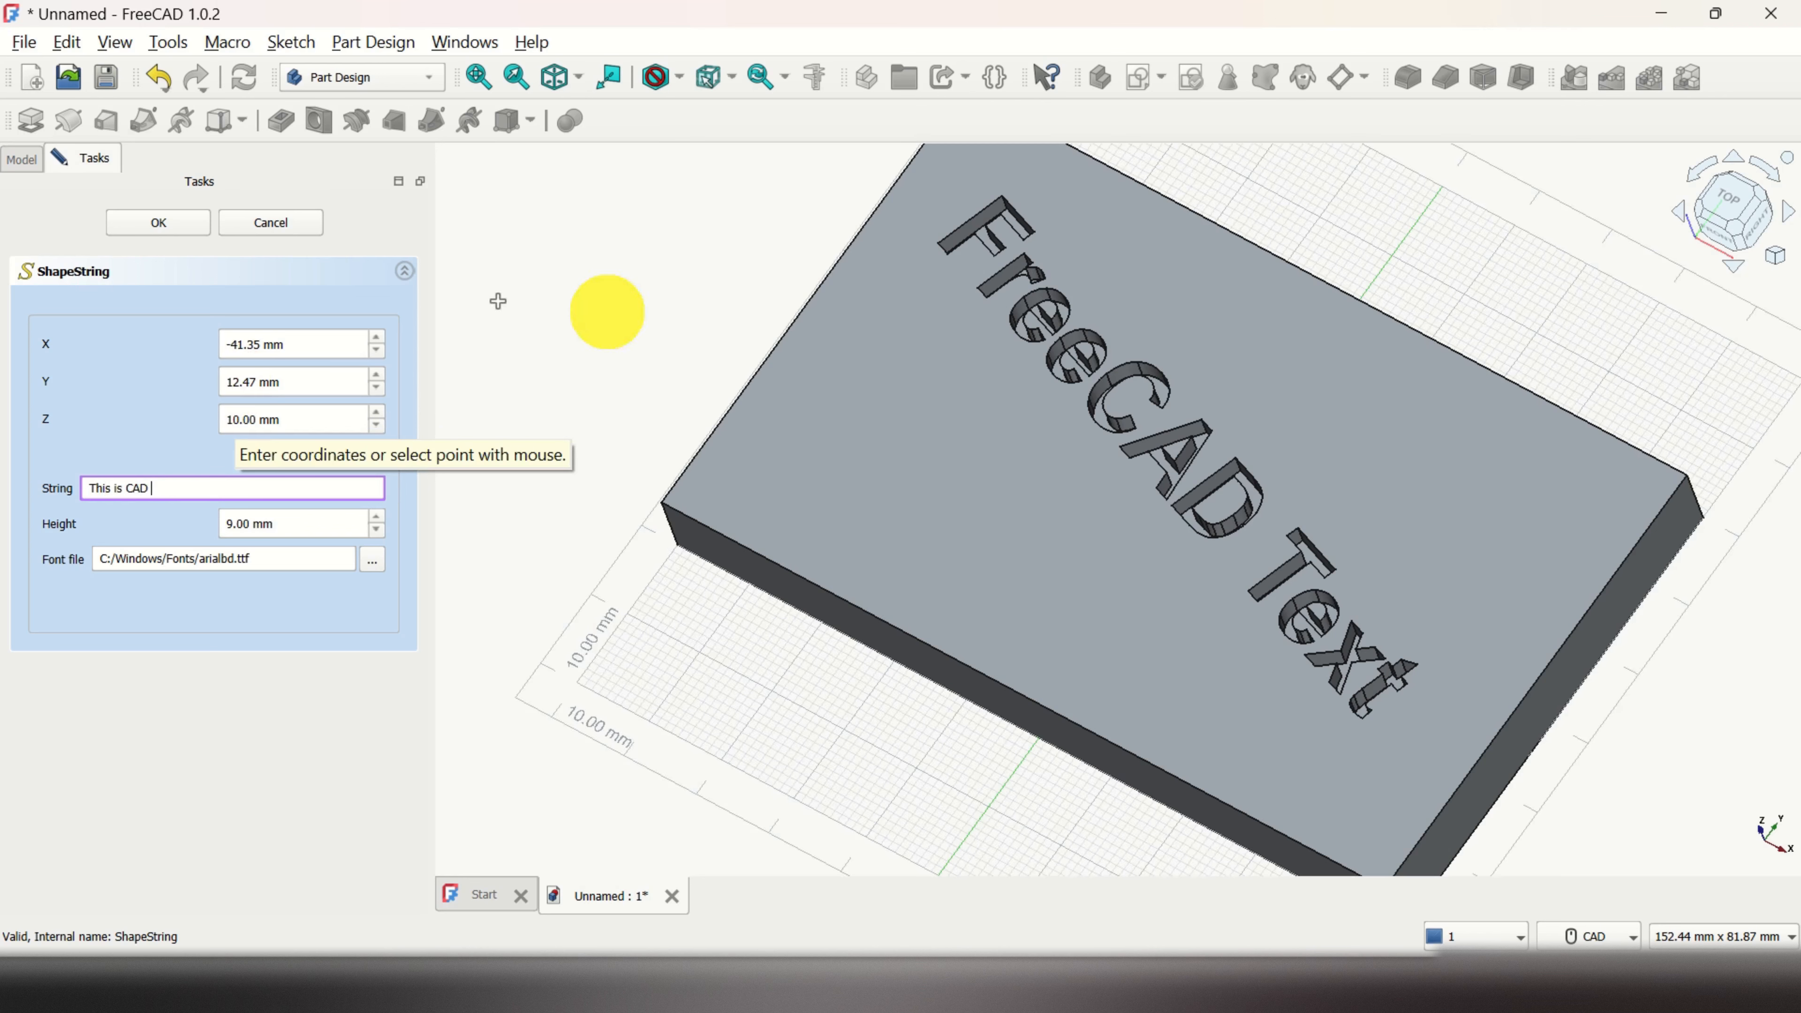
scroll(1258, 461, "up", 5)
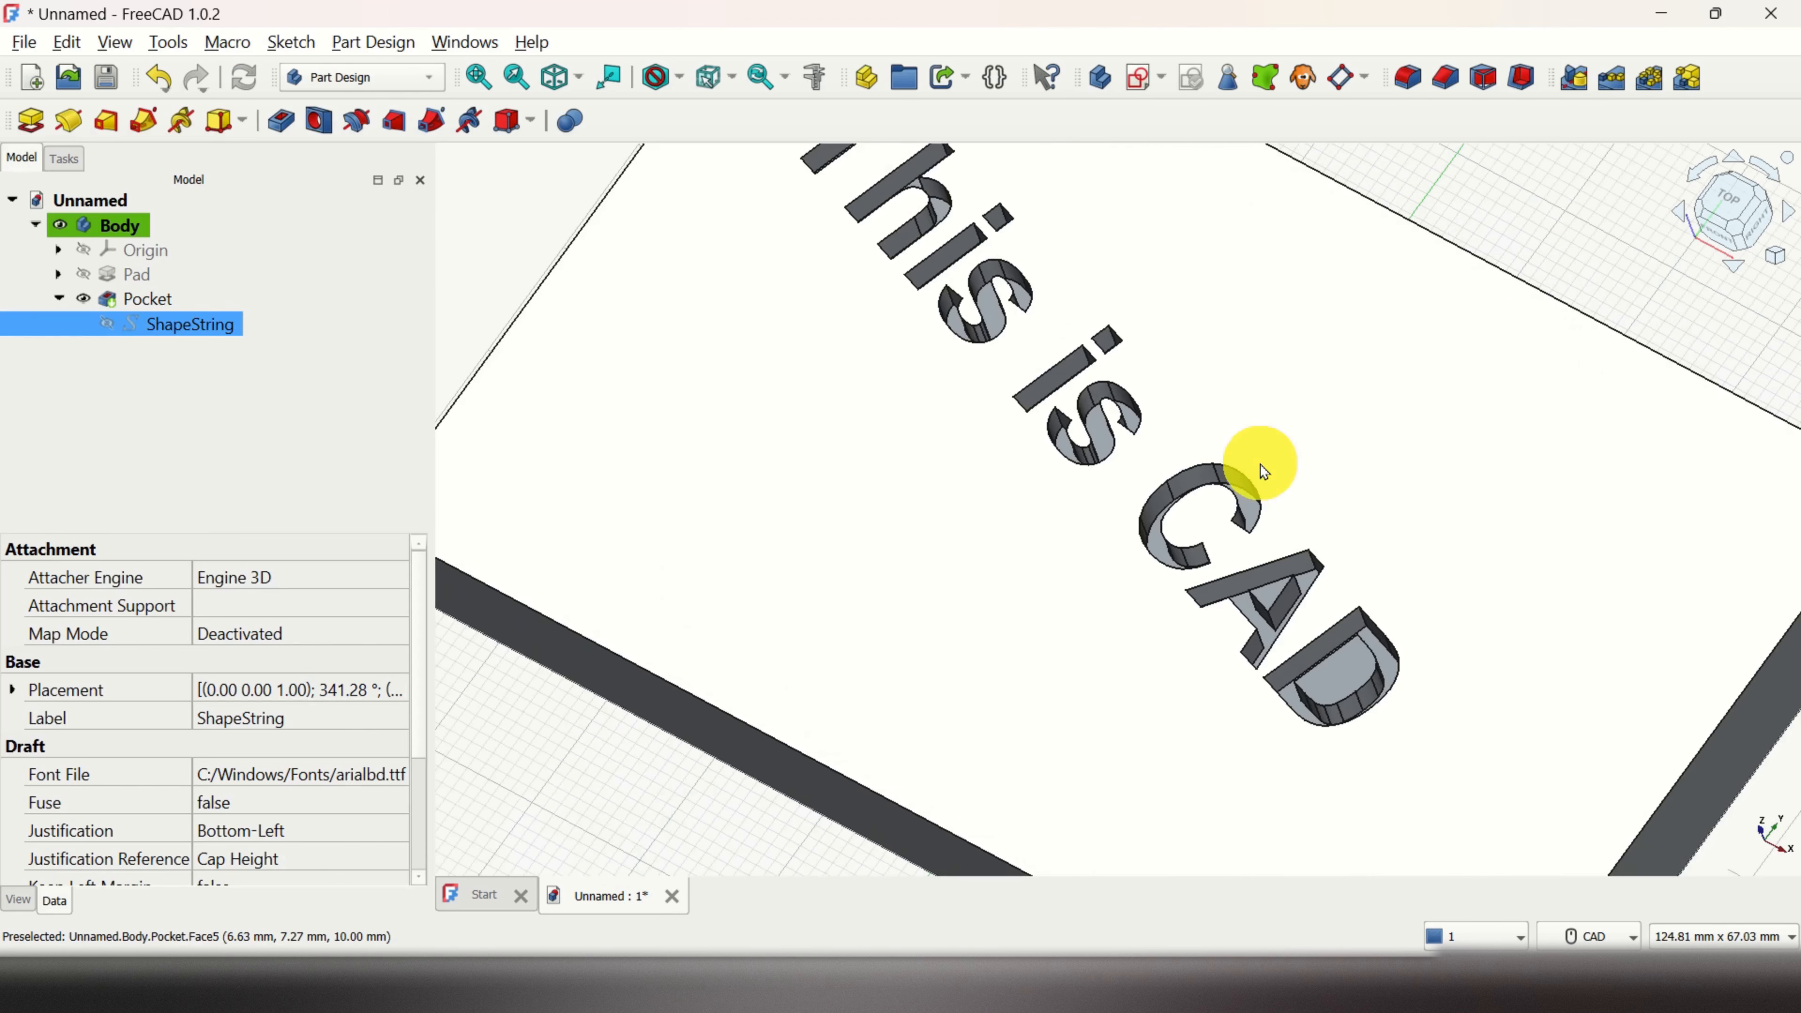
scroll(1258, 473, "down", 5)
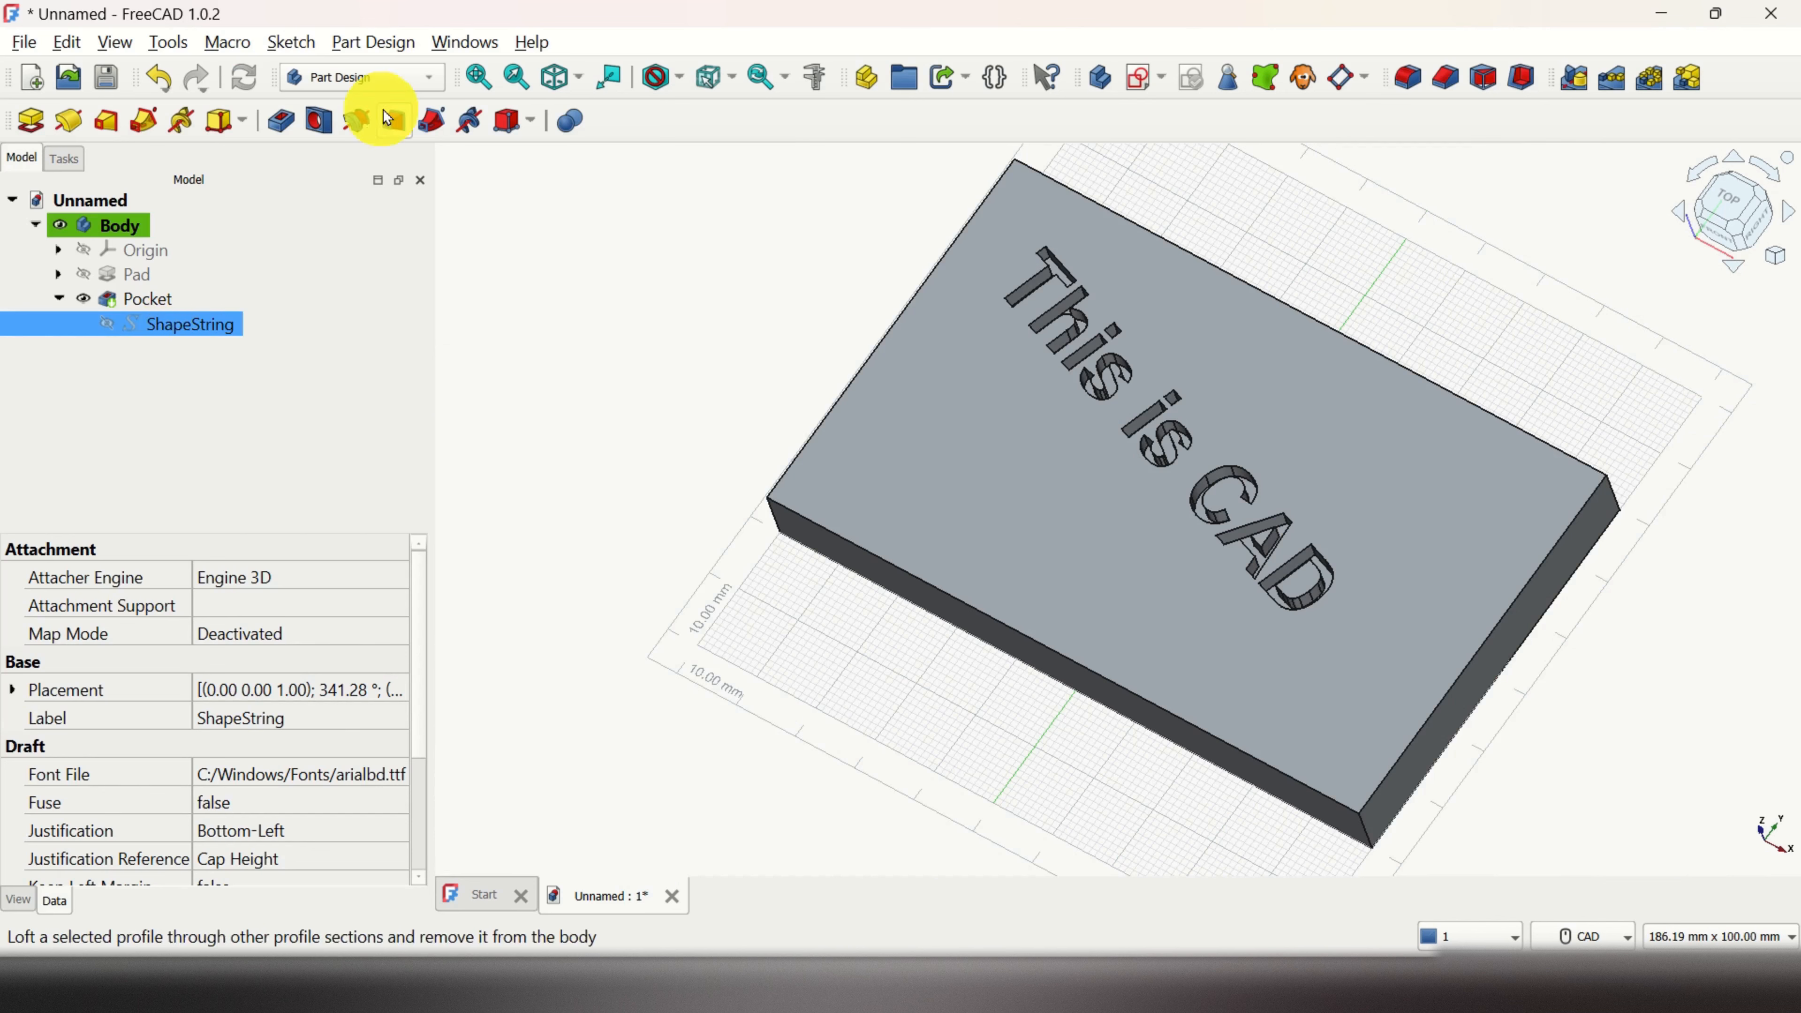
Step: Switch to the Draft workbench, start Move, and close it without moving the block
left_click(434, 80)
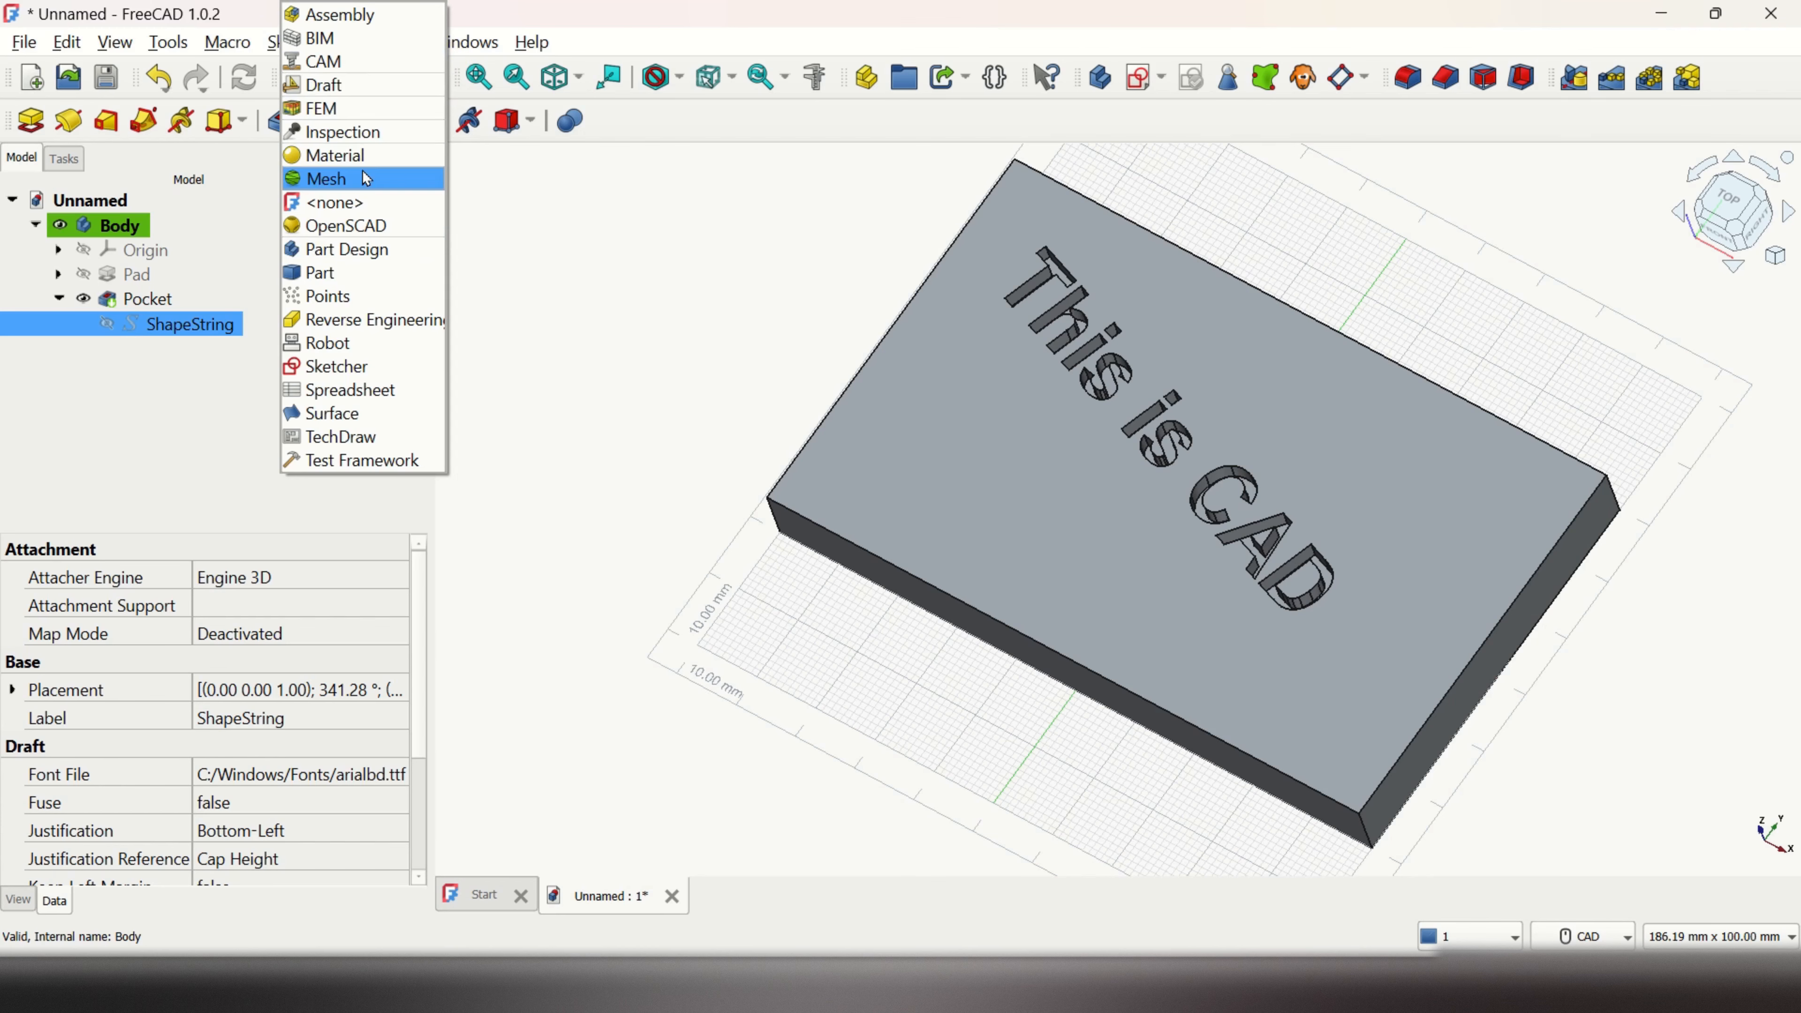
left_click(358, 85)
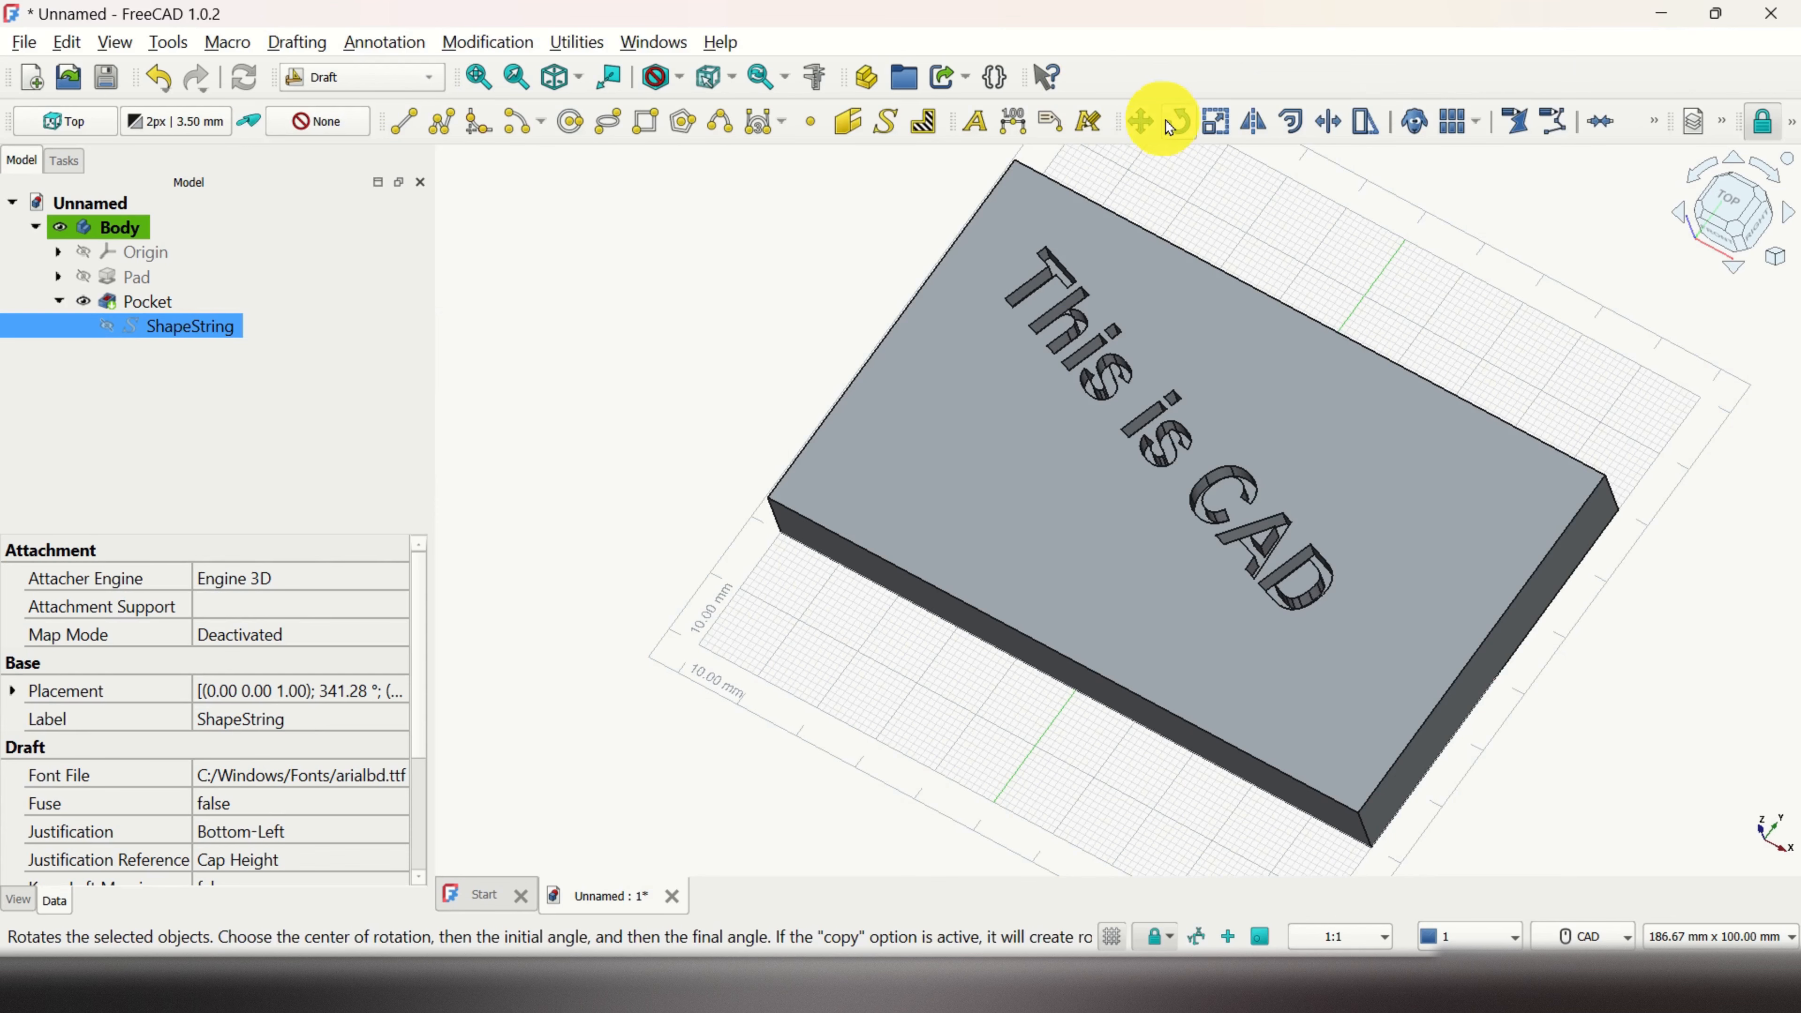
left_click(1141, 122)
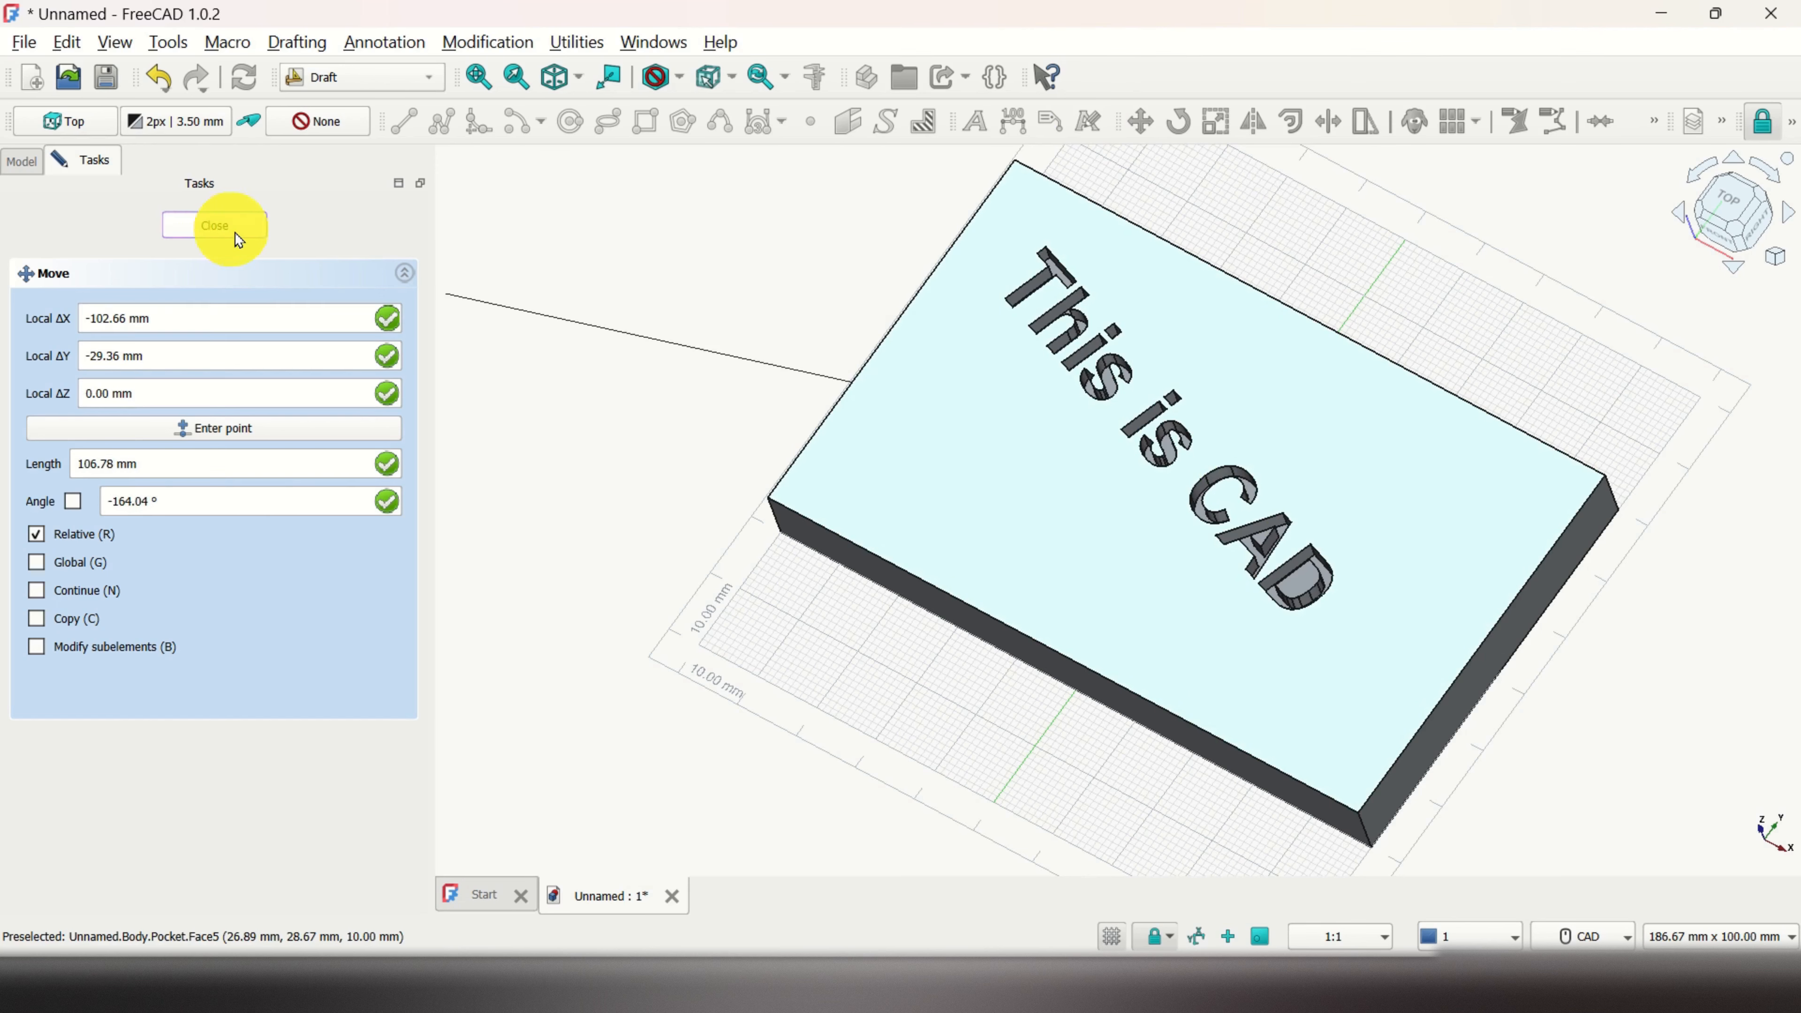
left_click(233, 230)
scroll(708, 601, "up", 2)
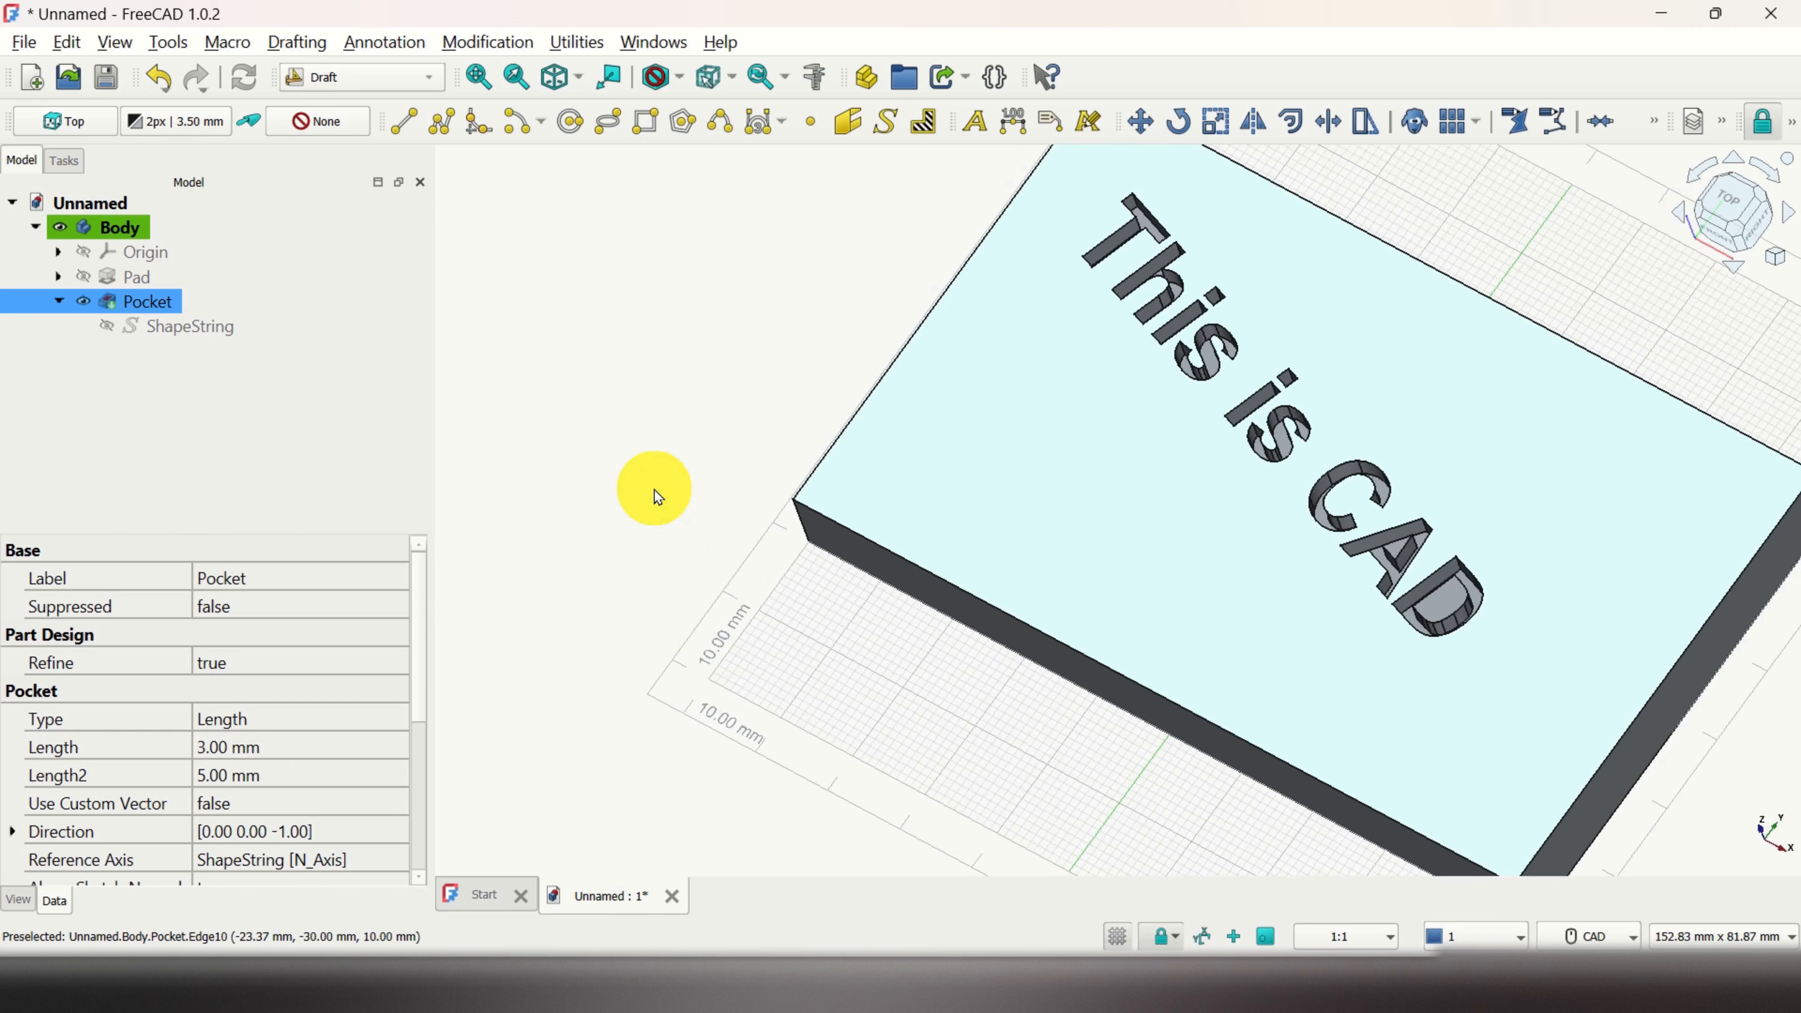
scroll(655, 491, "down", 4)
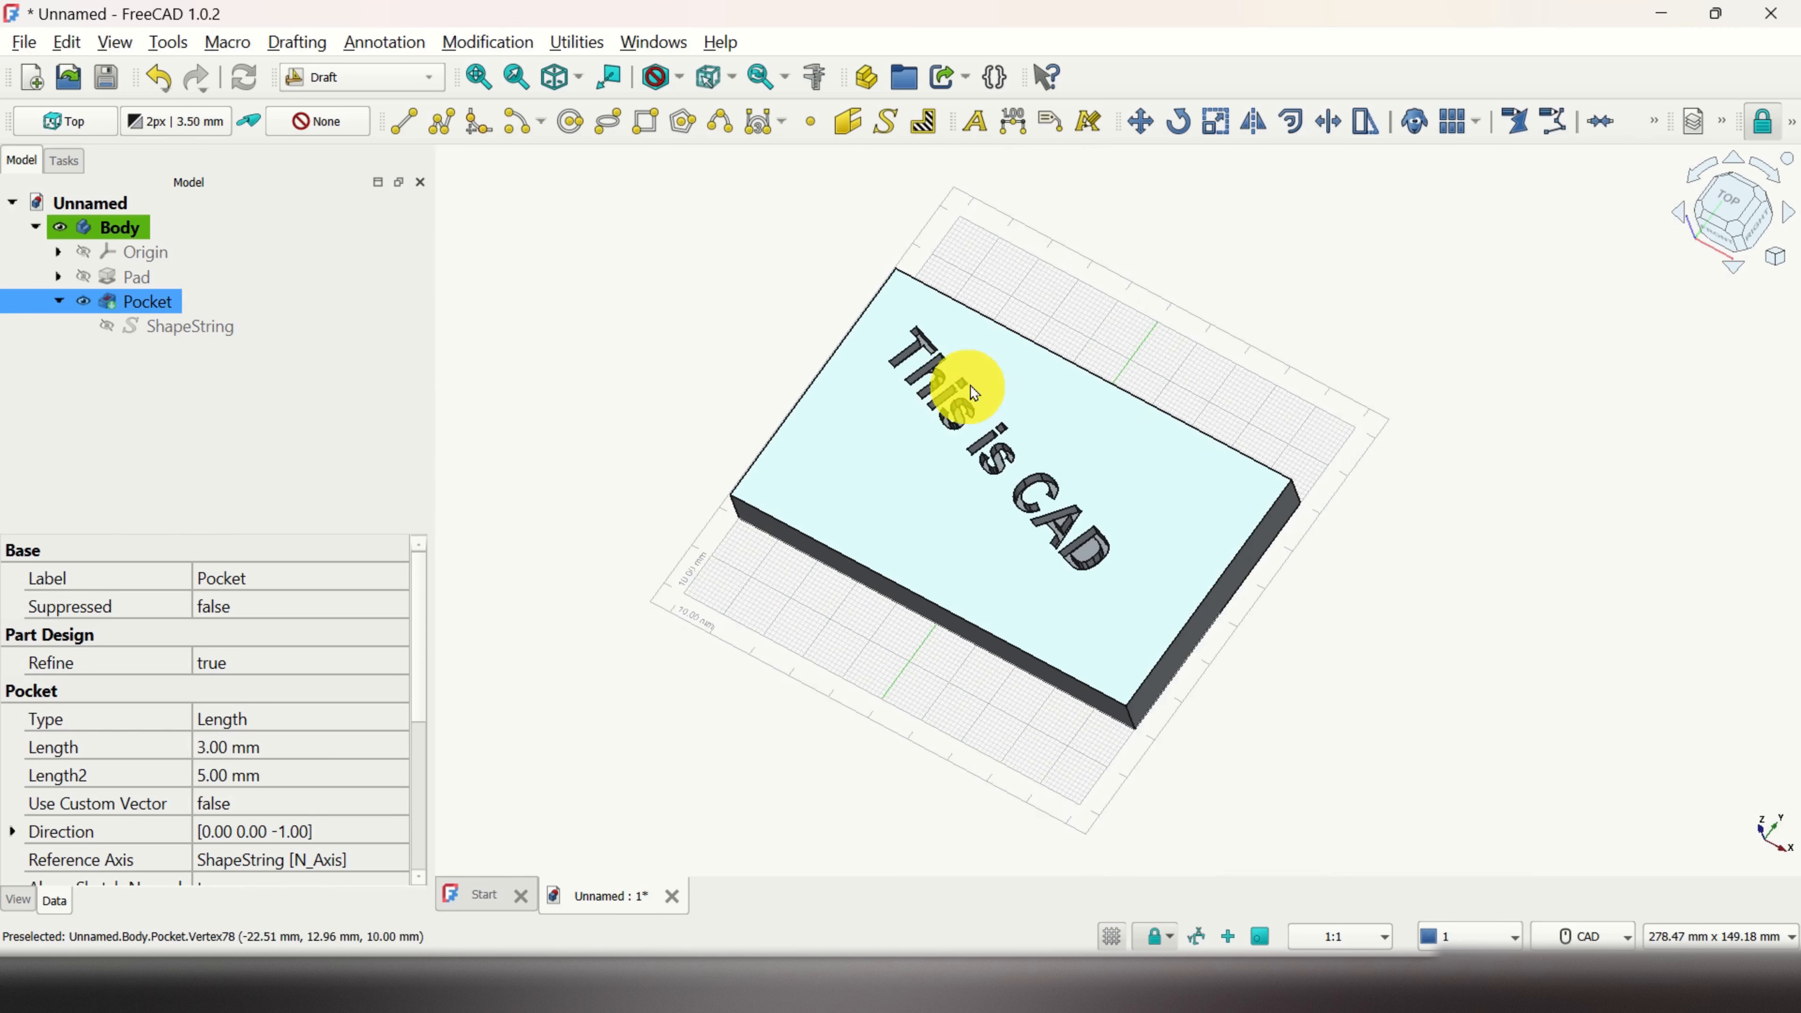
Step: Return to Part Design, apply Random color to the Body, and zoom in on the block
left_click(434, 83)
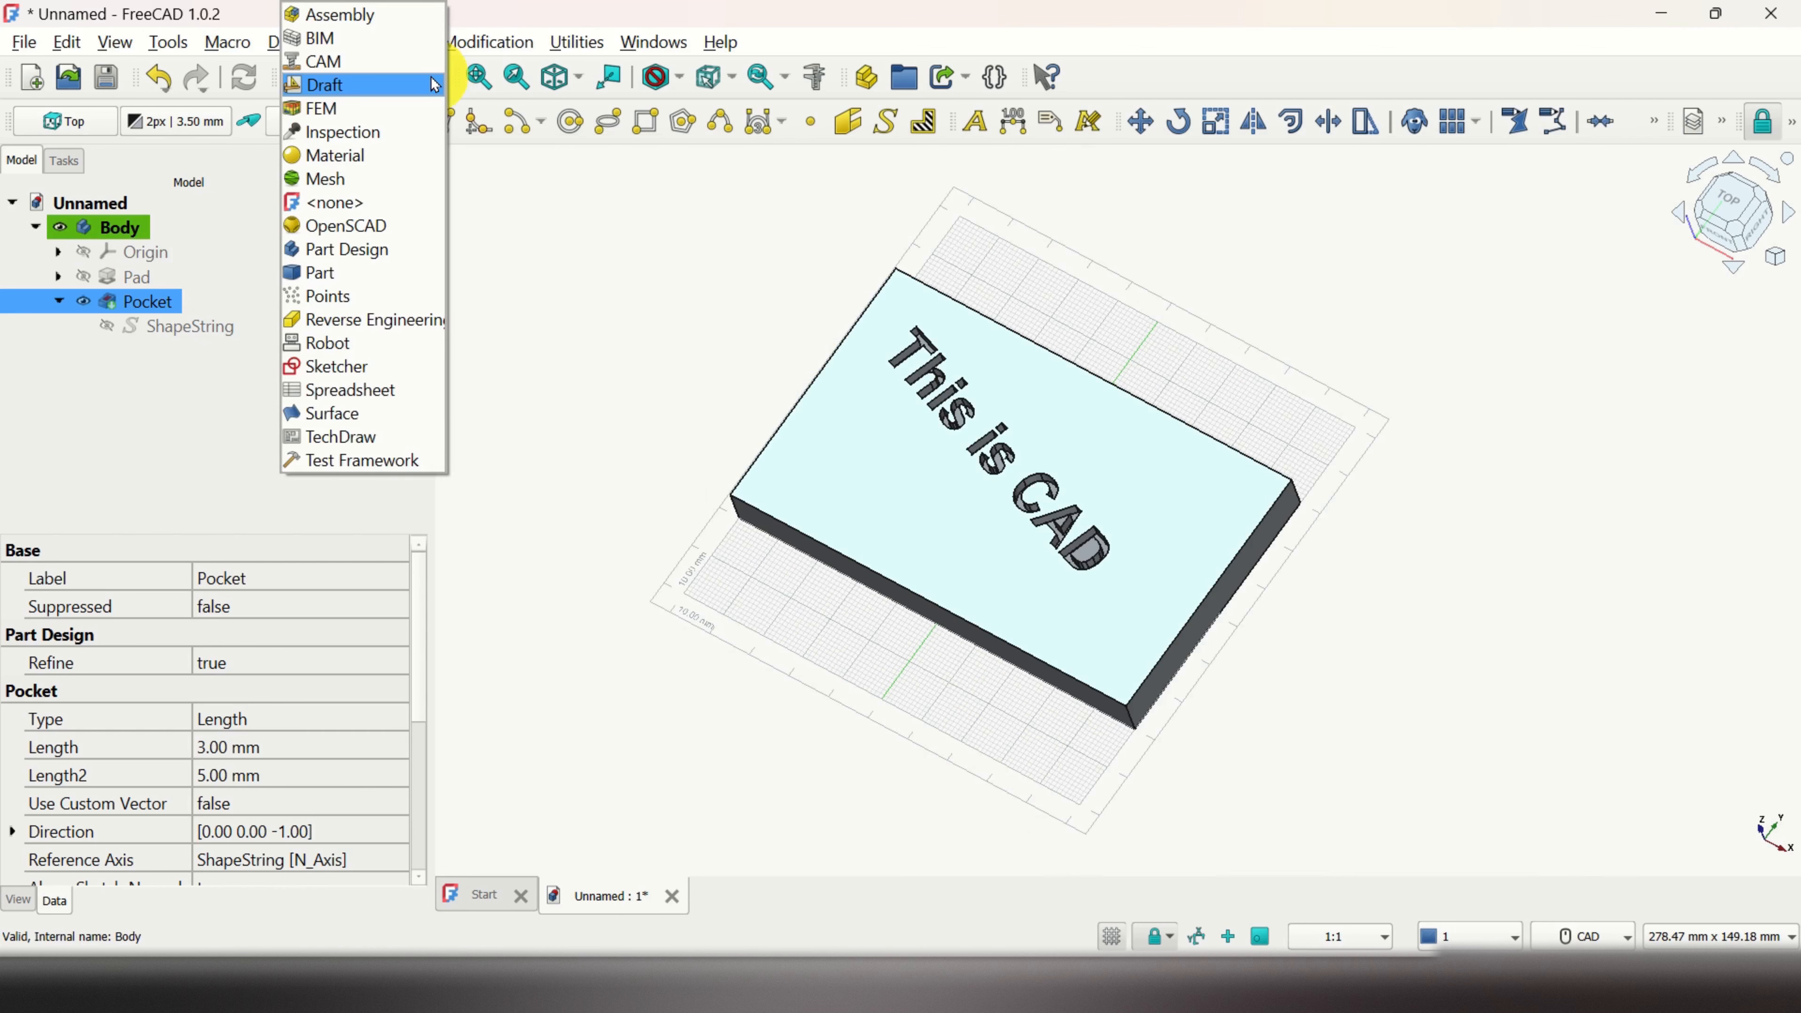
left_click(376, 250)
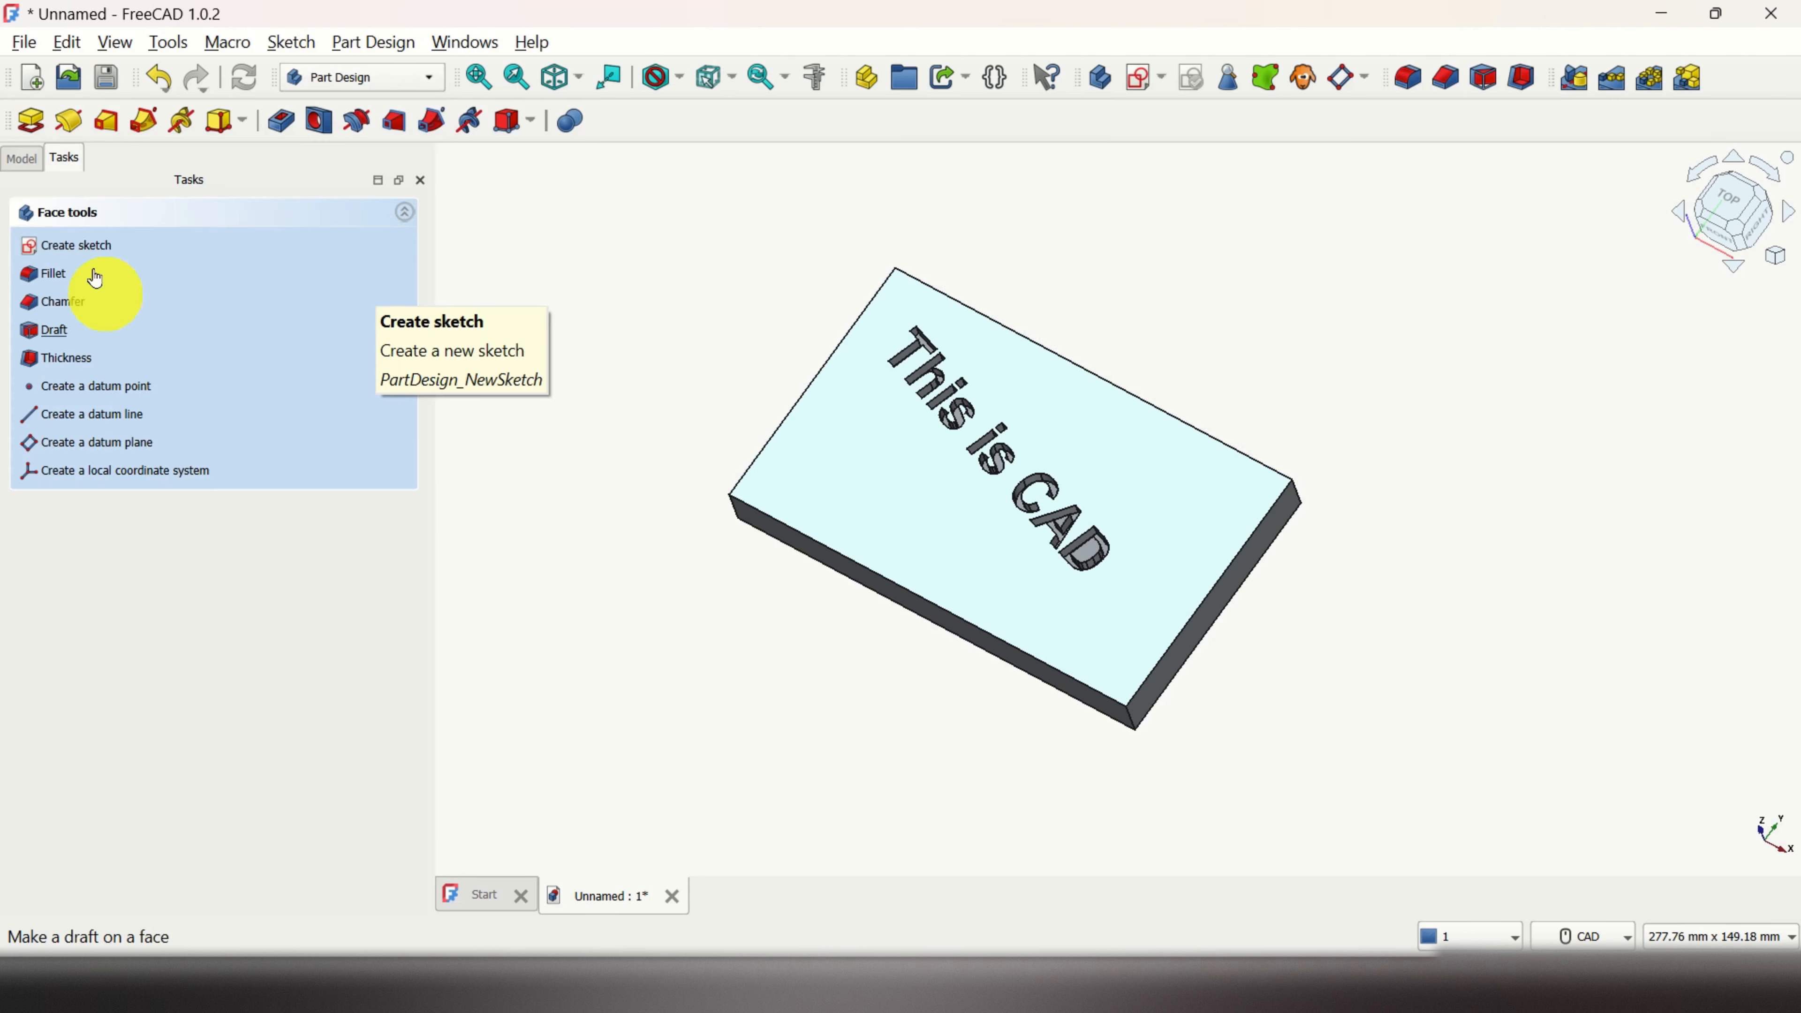
left_click(21, 159)
right_click(120, 230)
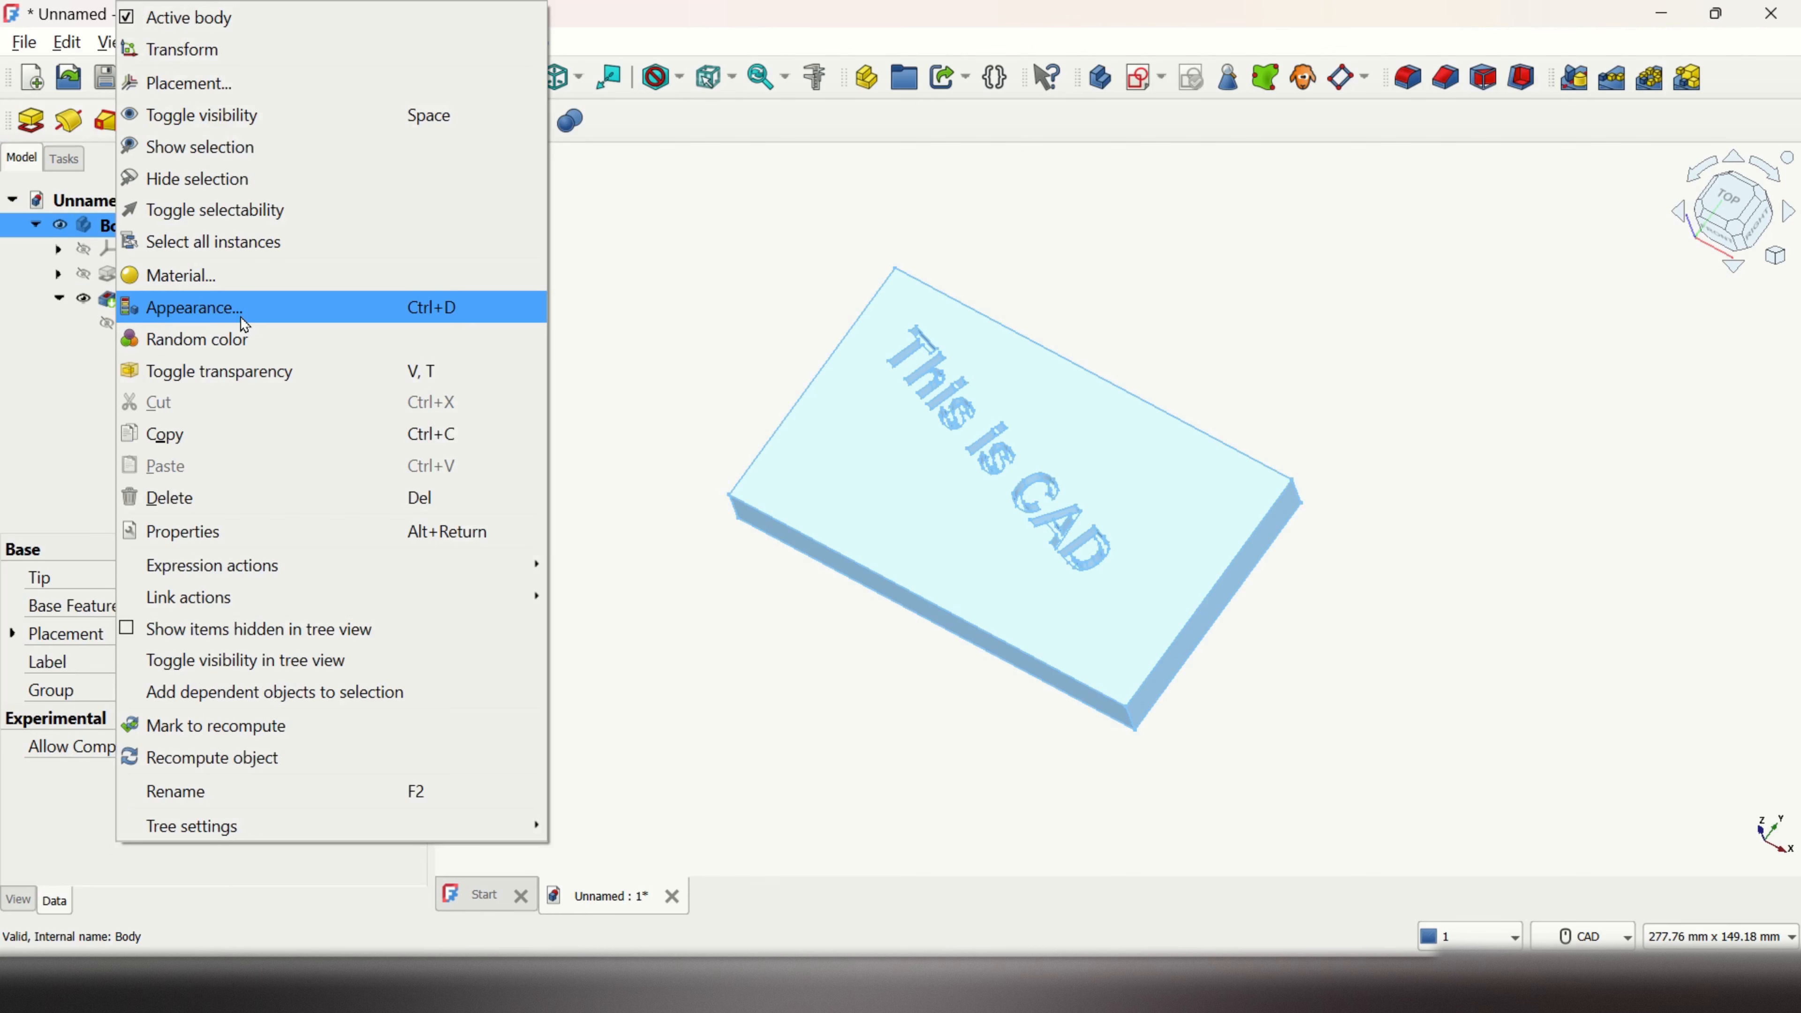
left_click(241, 339)
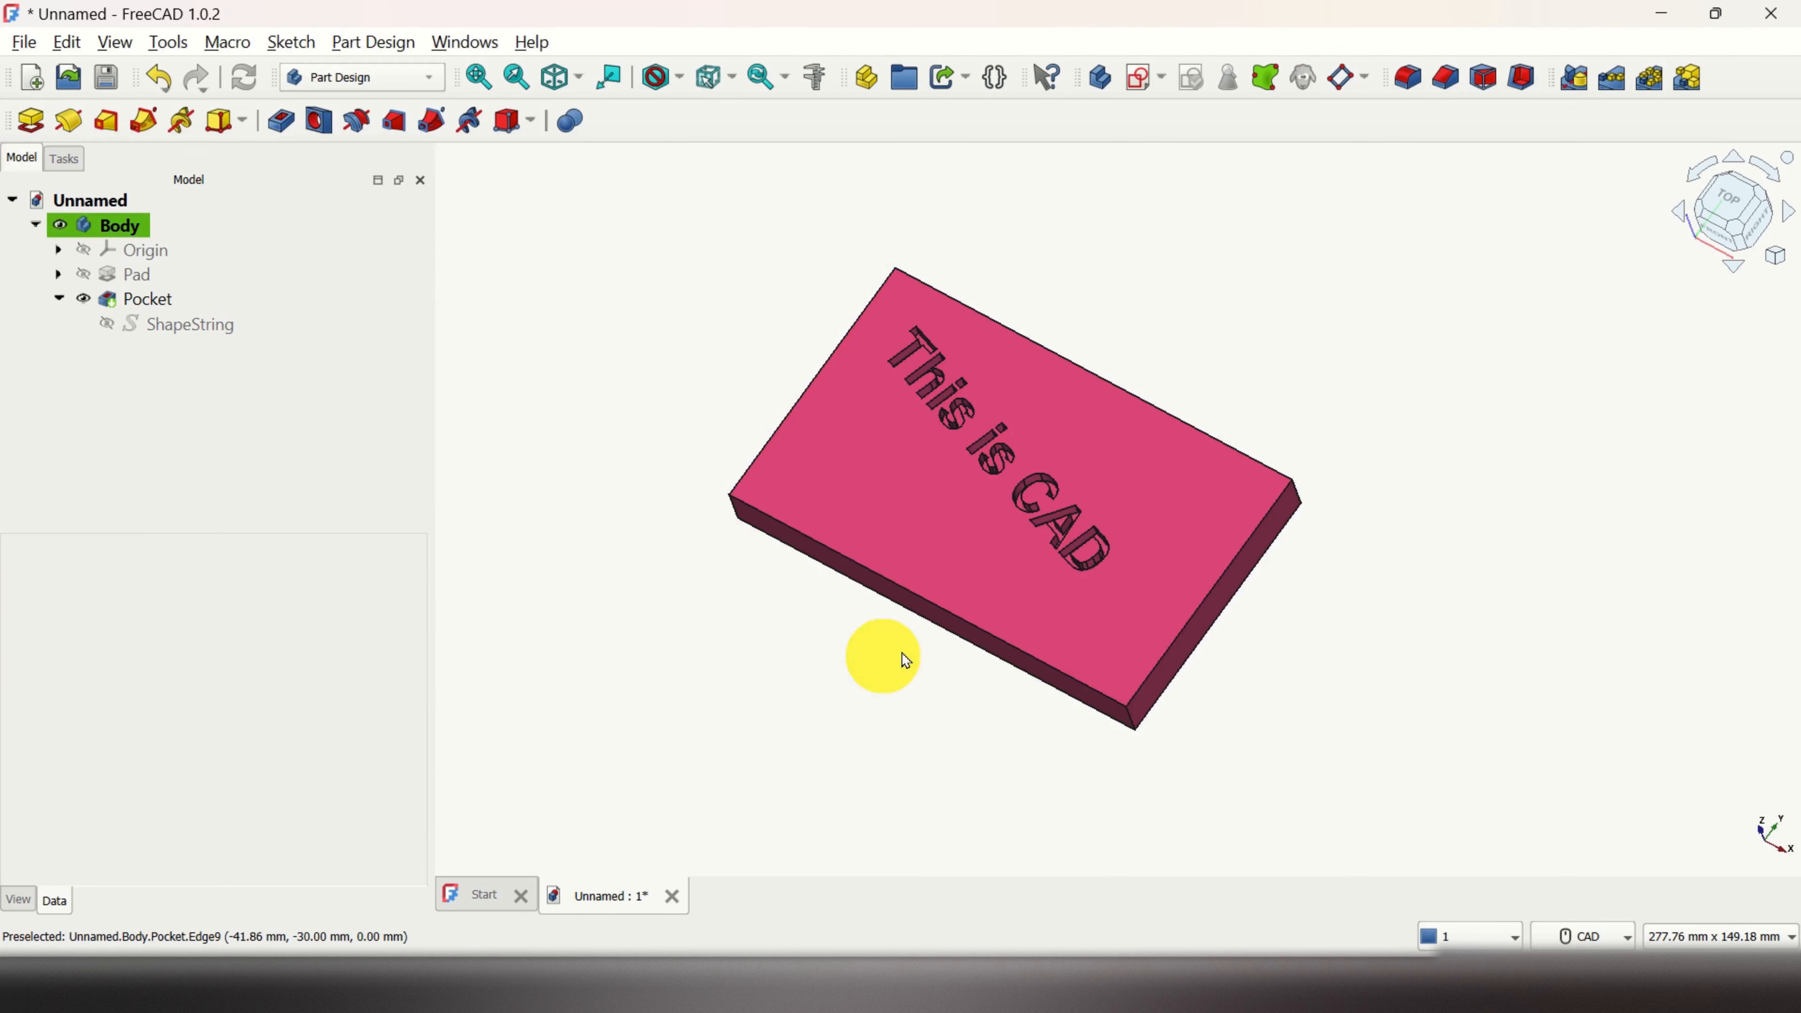
middle_click_drag(906, 660, 1118, 804)
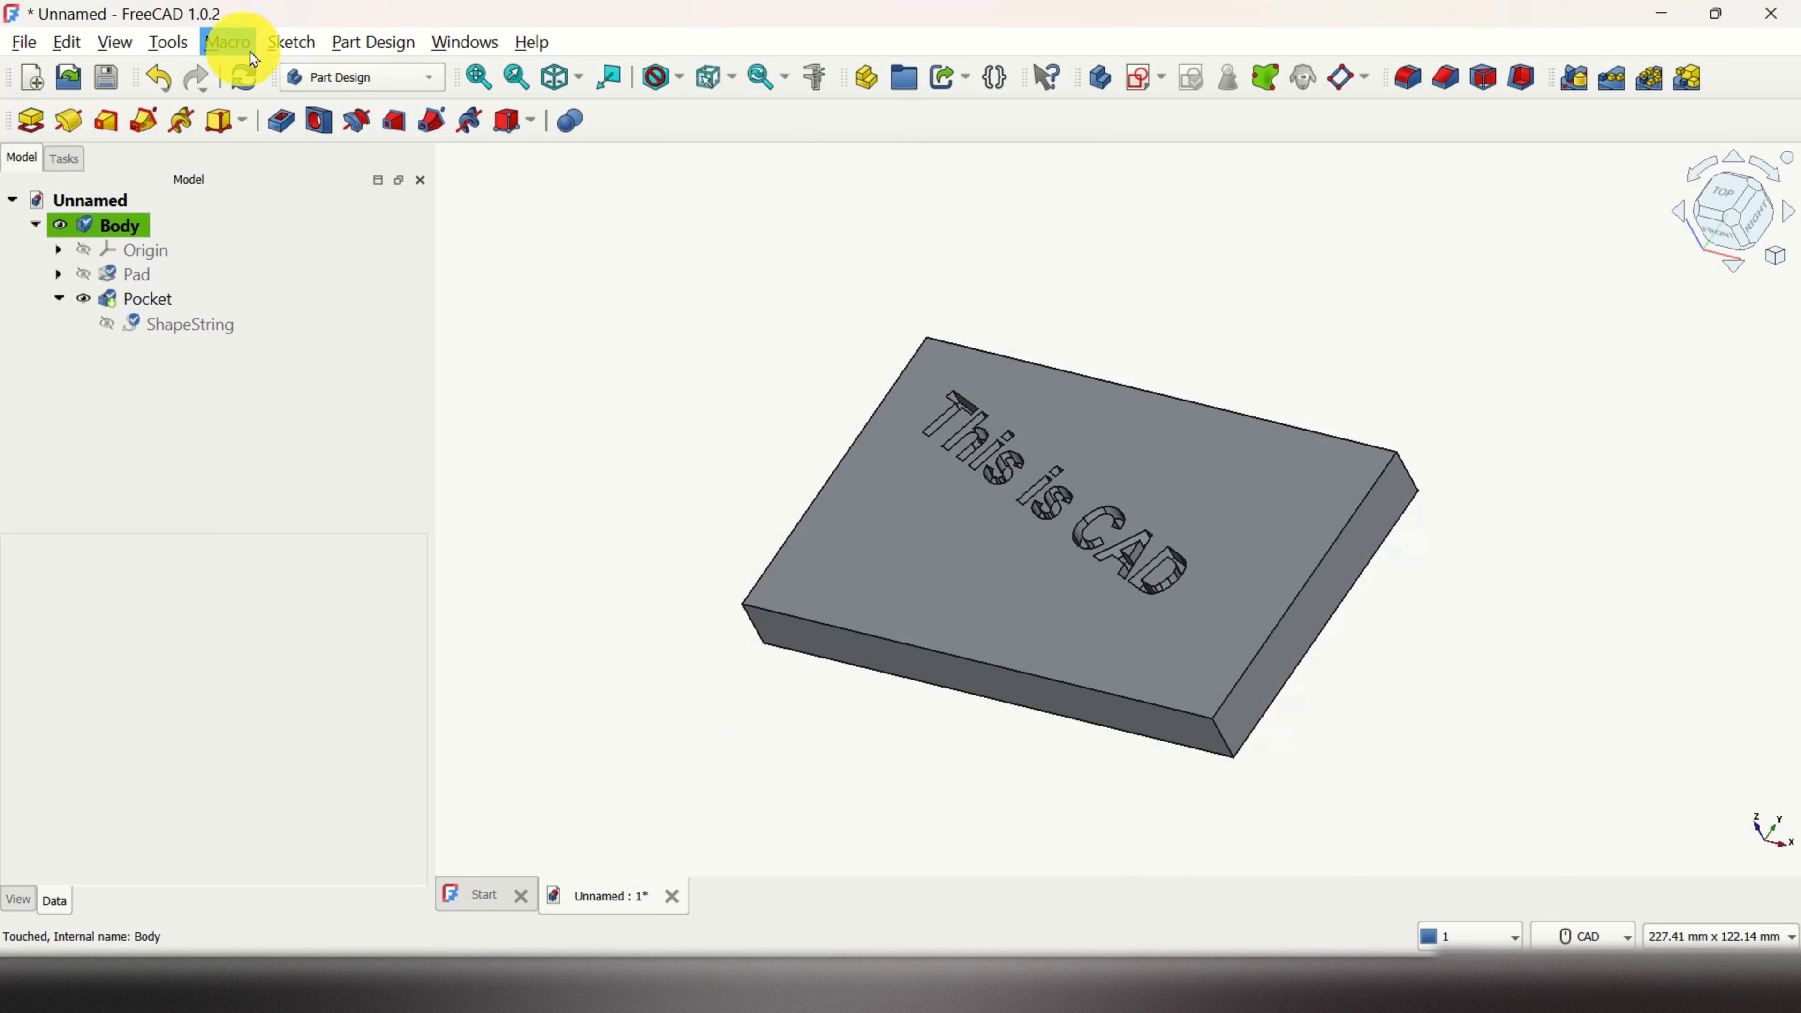
scroll(997, 391, "up", 3)
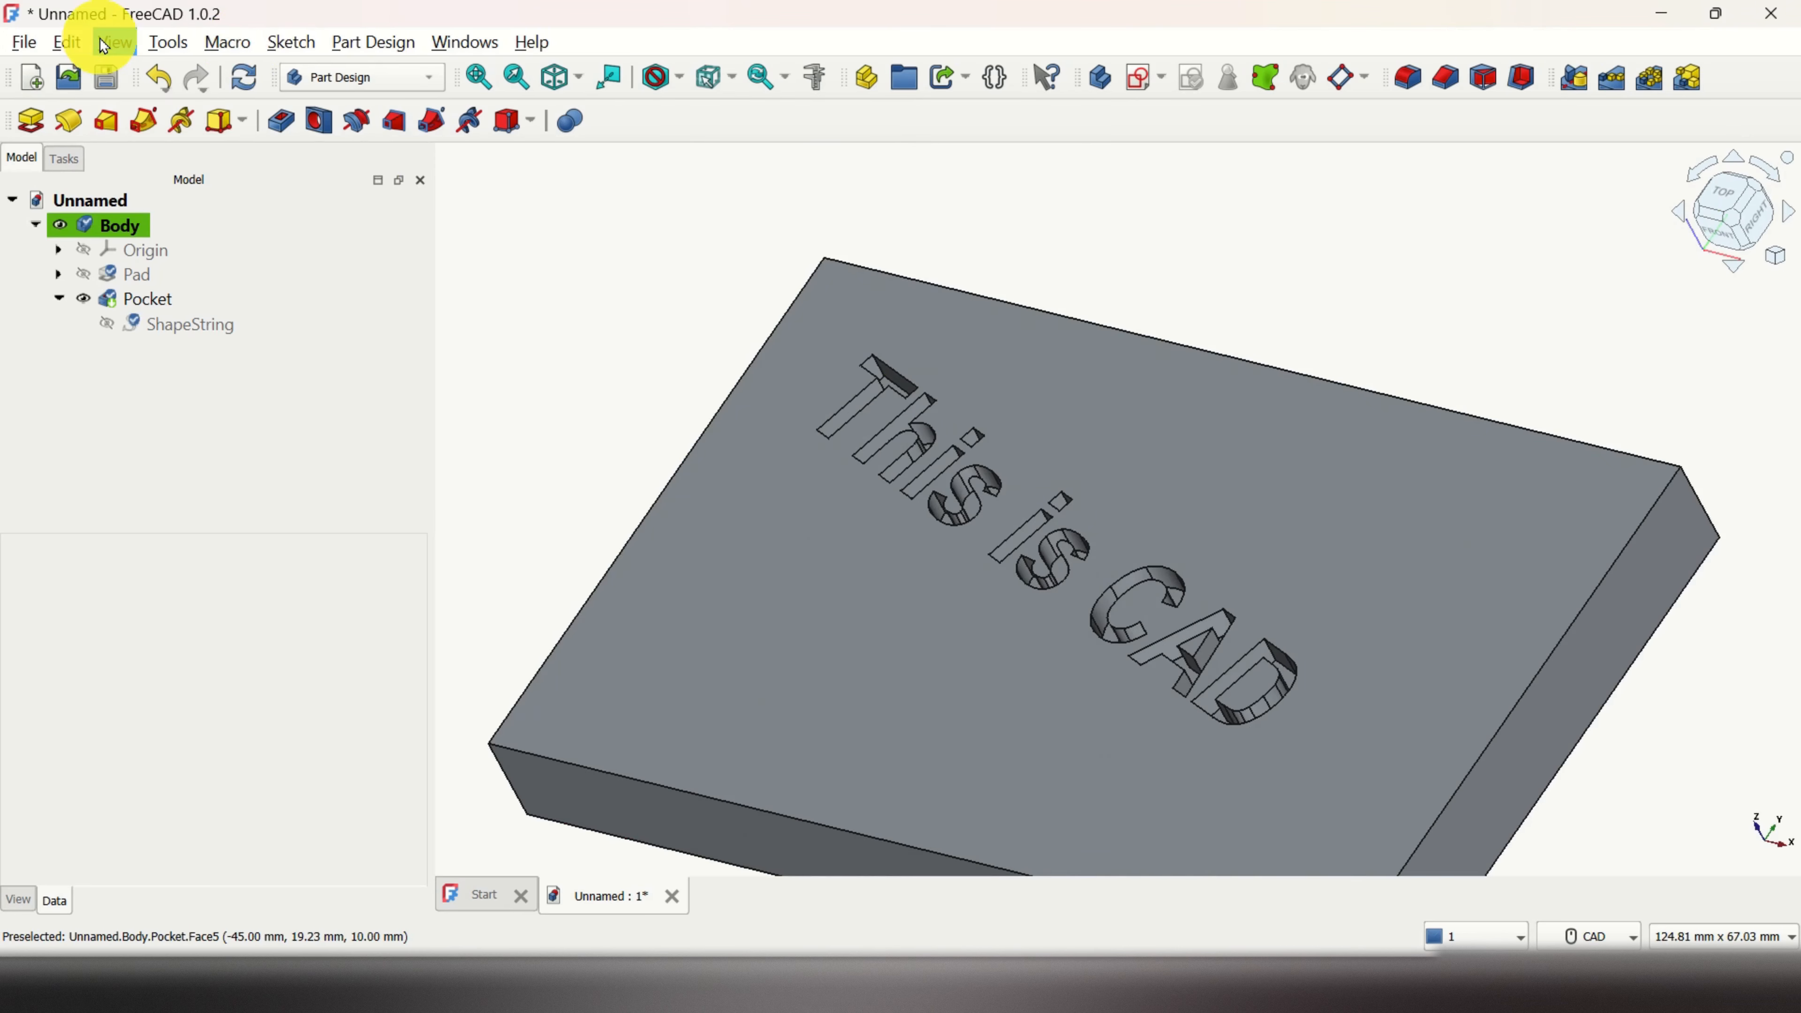
Step: Open Persistent section cut, try a Y cut through the lettering, then cut along Z at 5.00
left_click(113, 43)
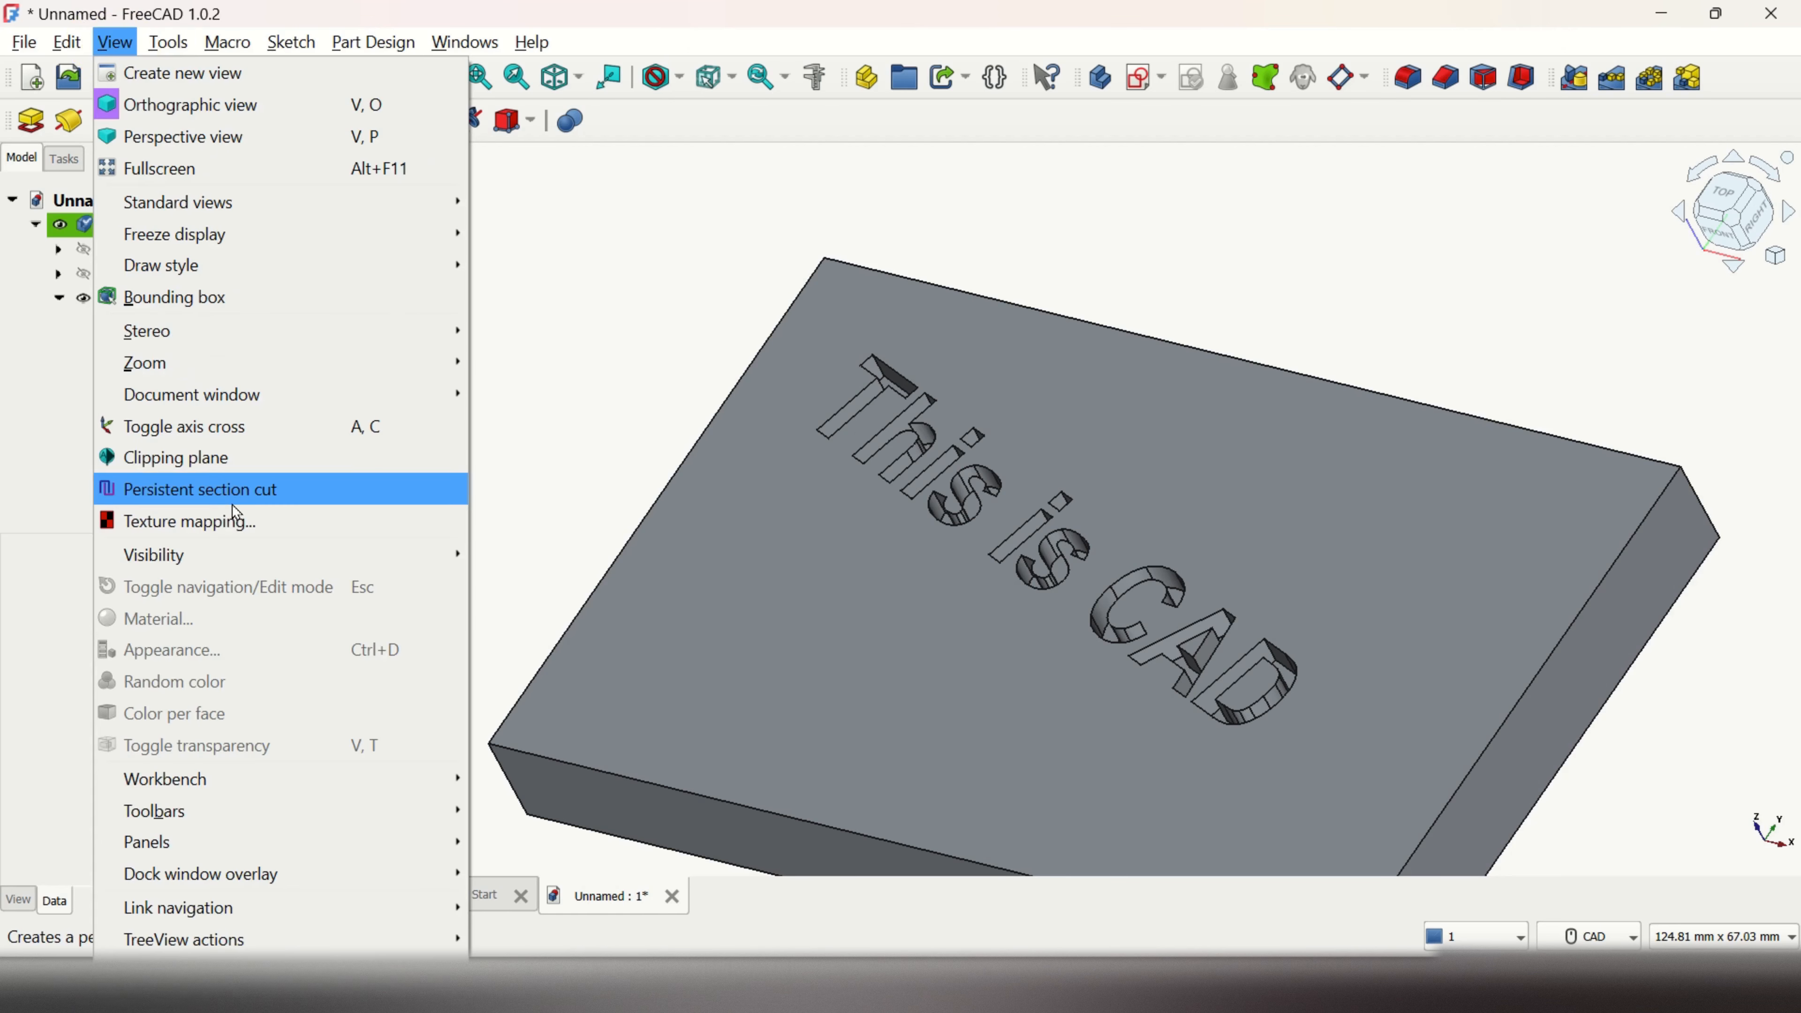
left_click(244, 497)
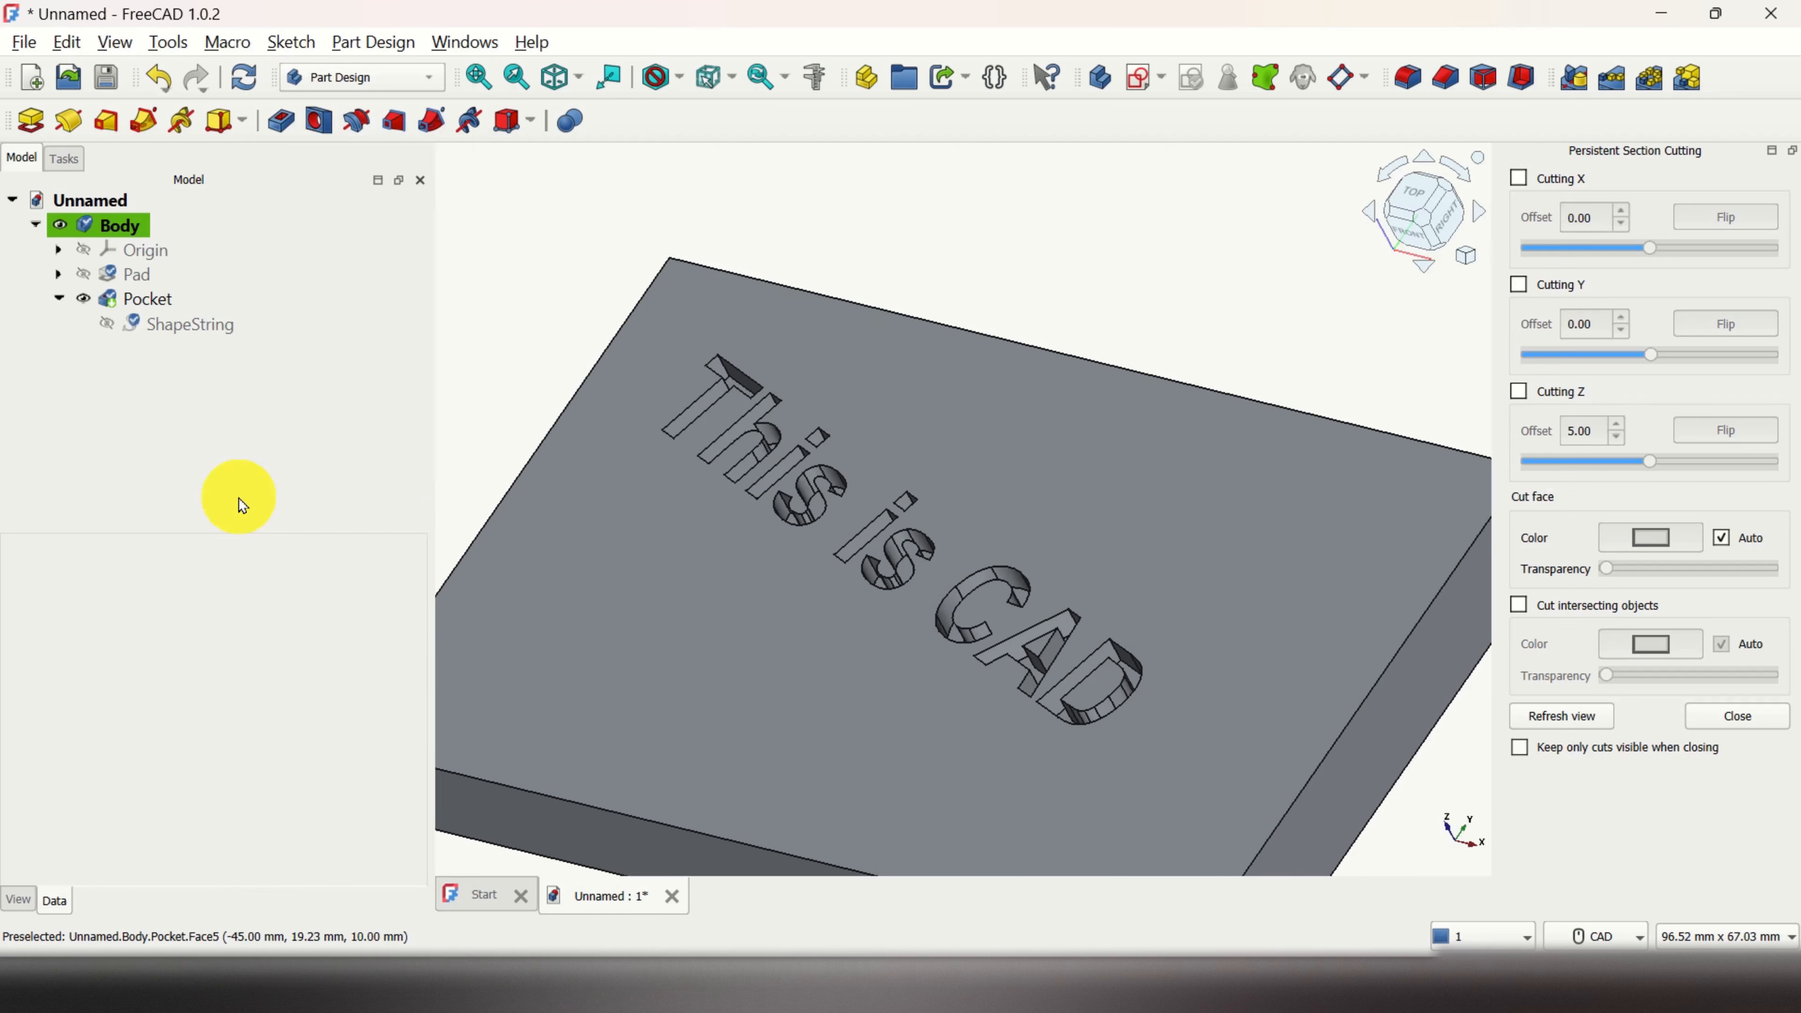
left_click(1563, 299)
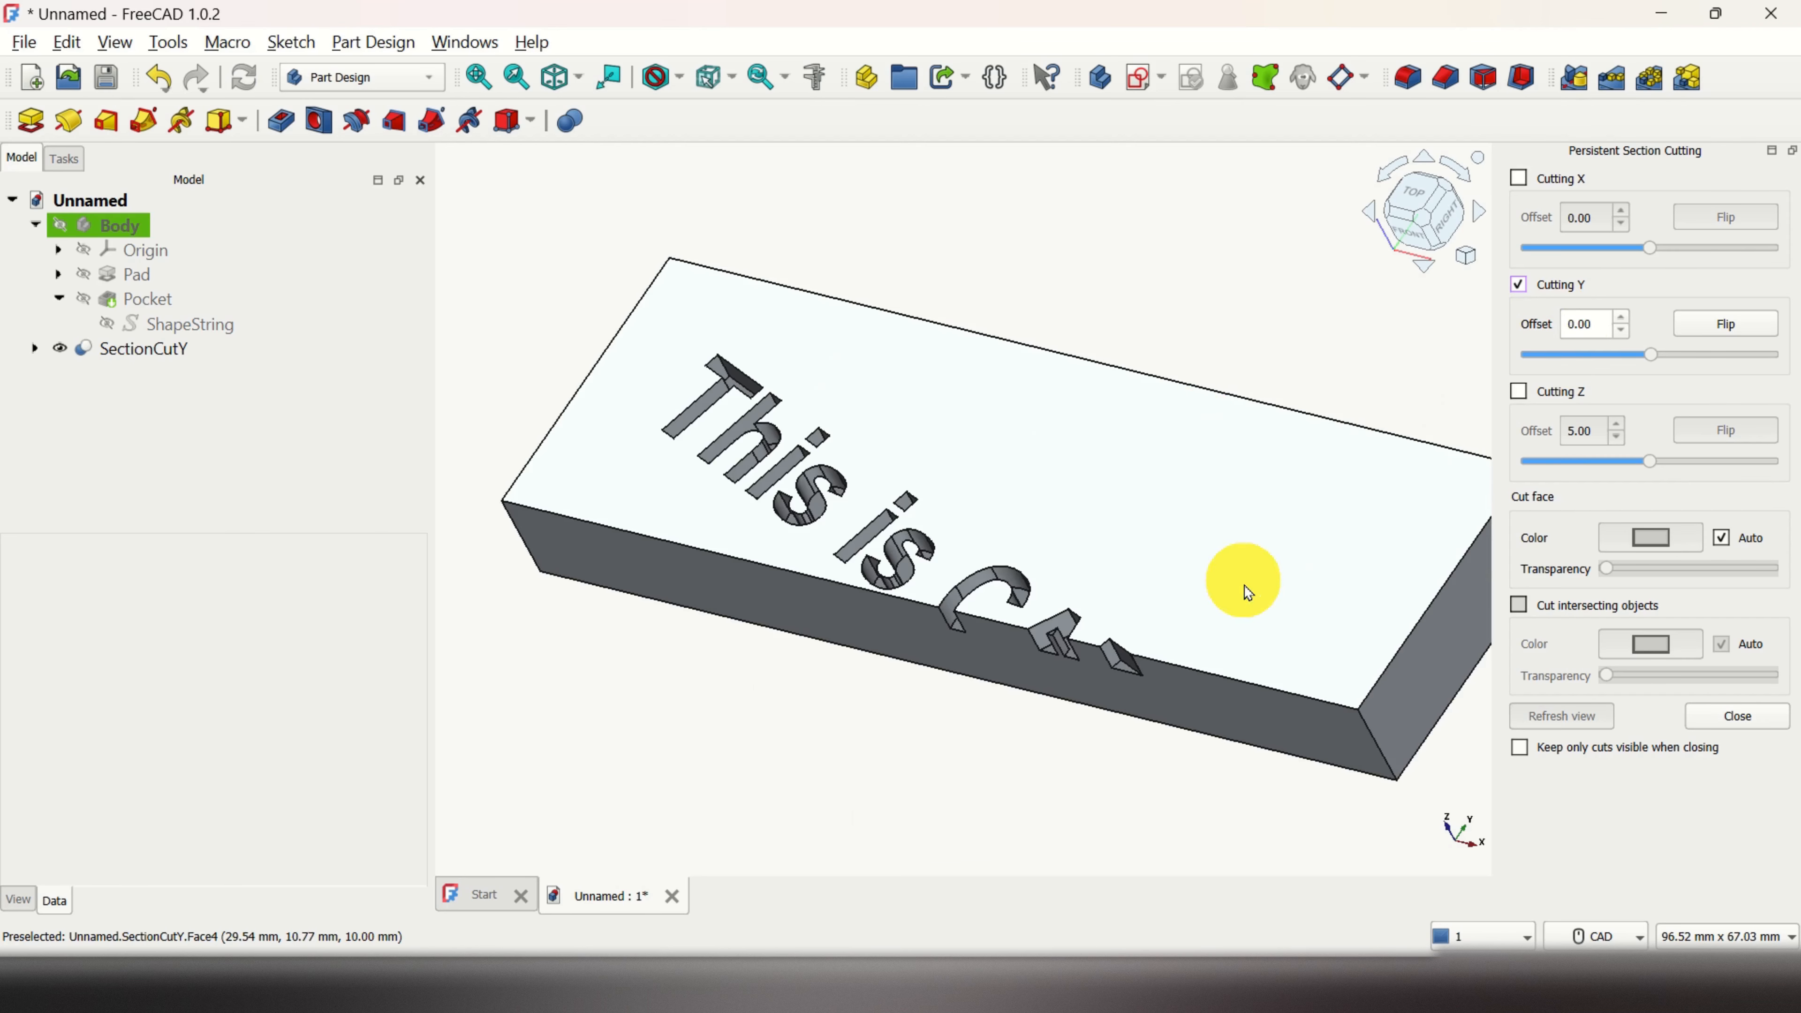
left_click_drag(1649, 355, 1594, 362)
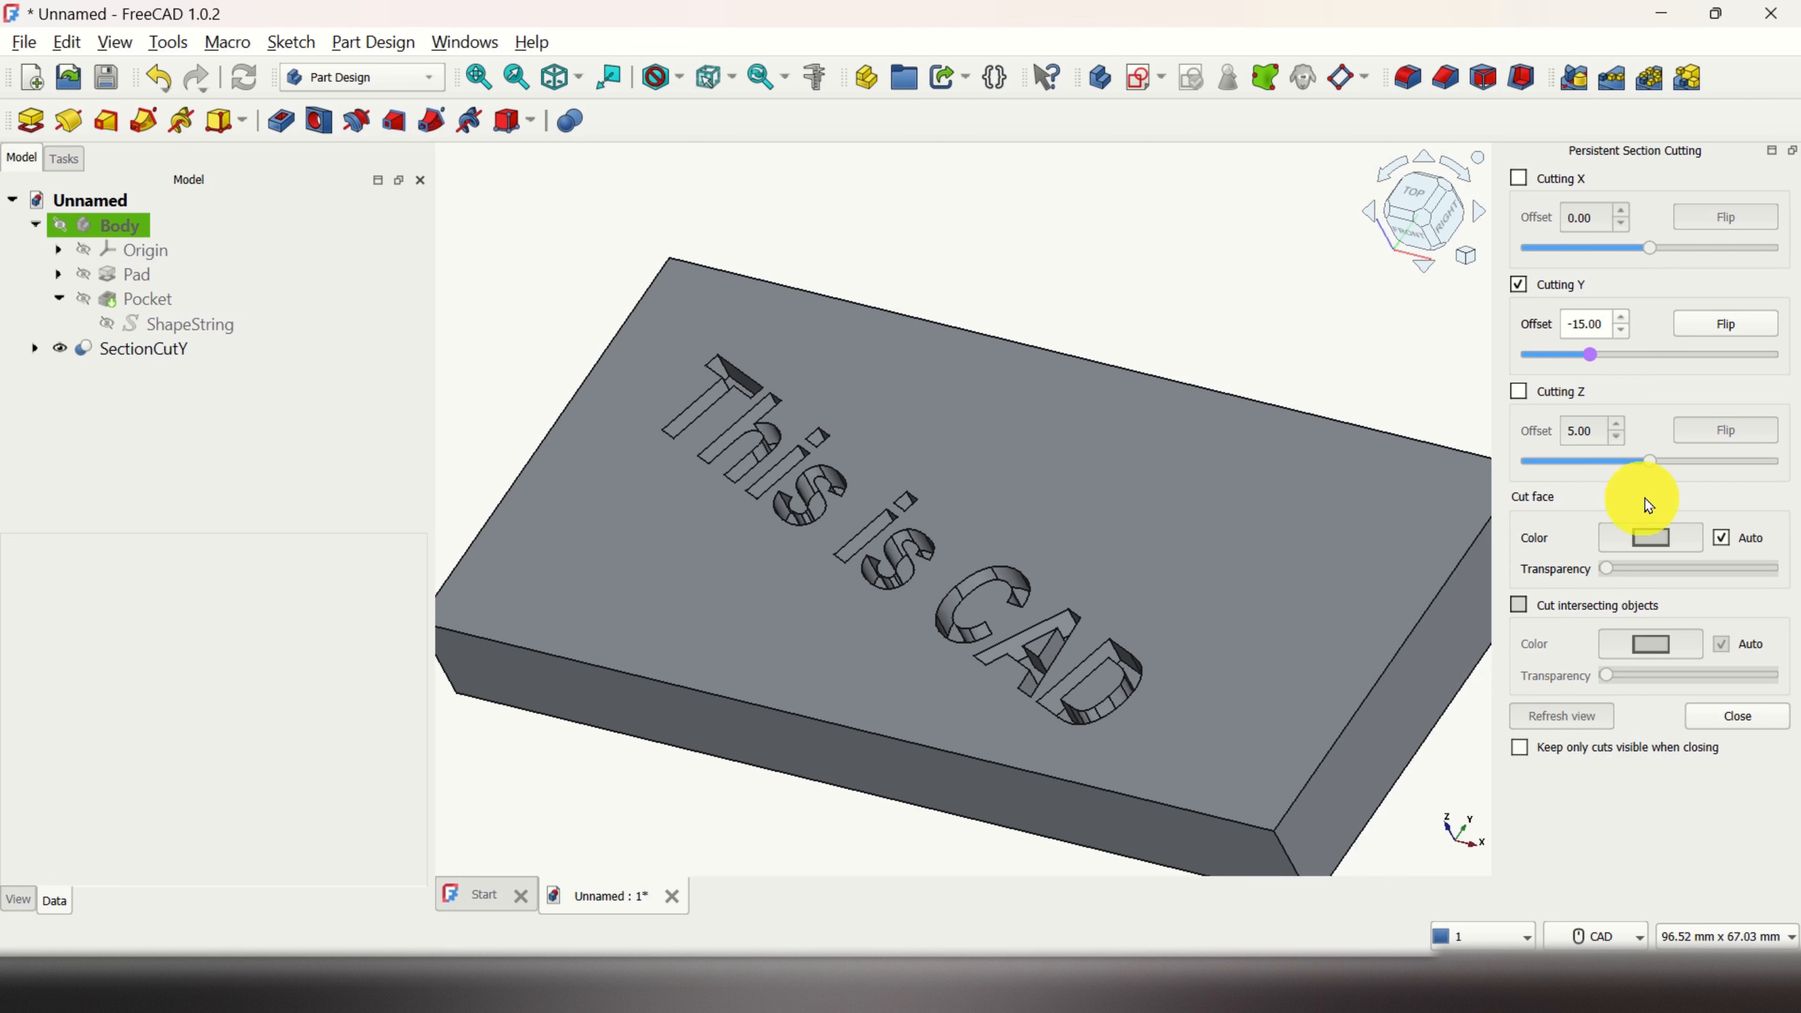
left_click(1518, 392)
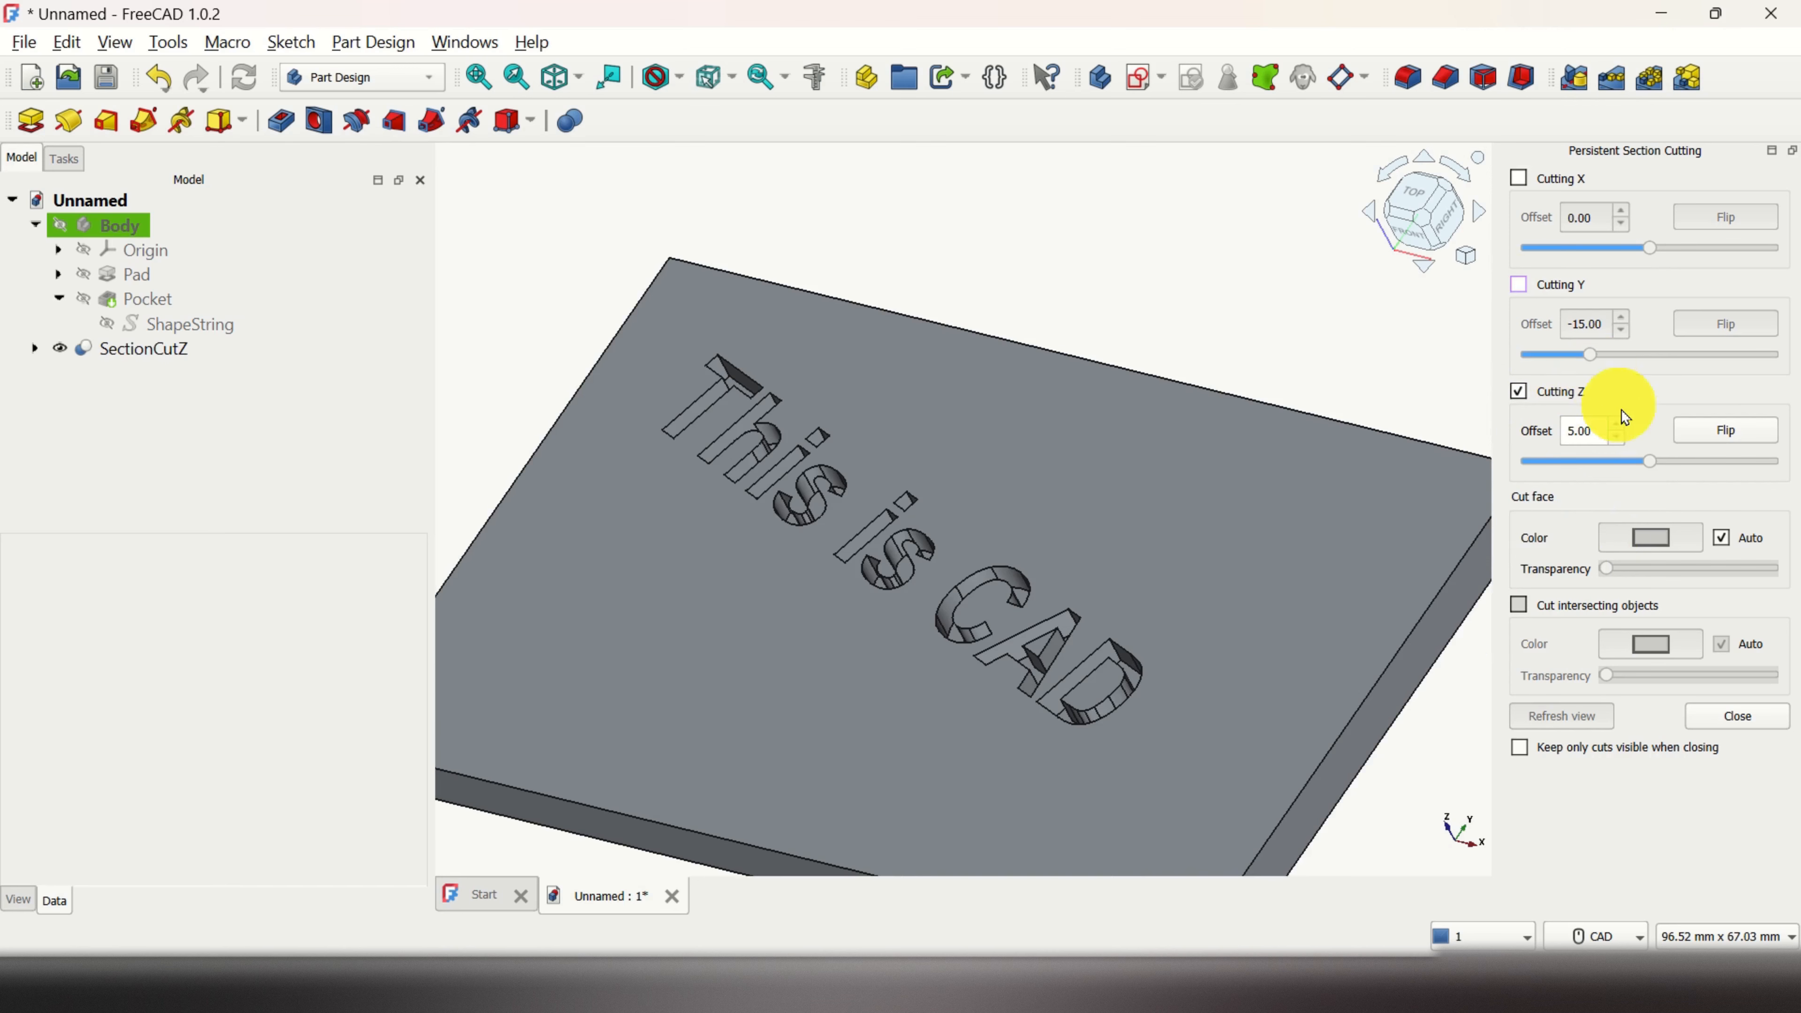
Step: Test Z cut offsets, flip the Z section, and settle the offset around 9.1
left_click(1640, 463)
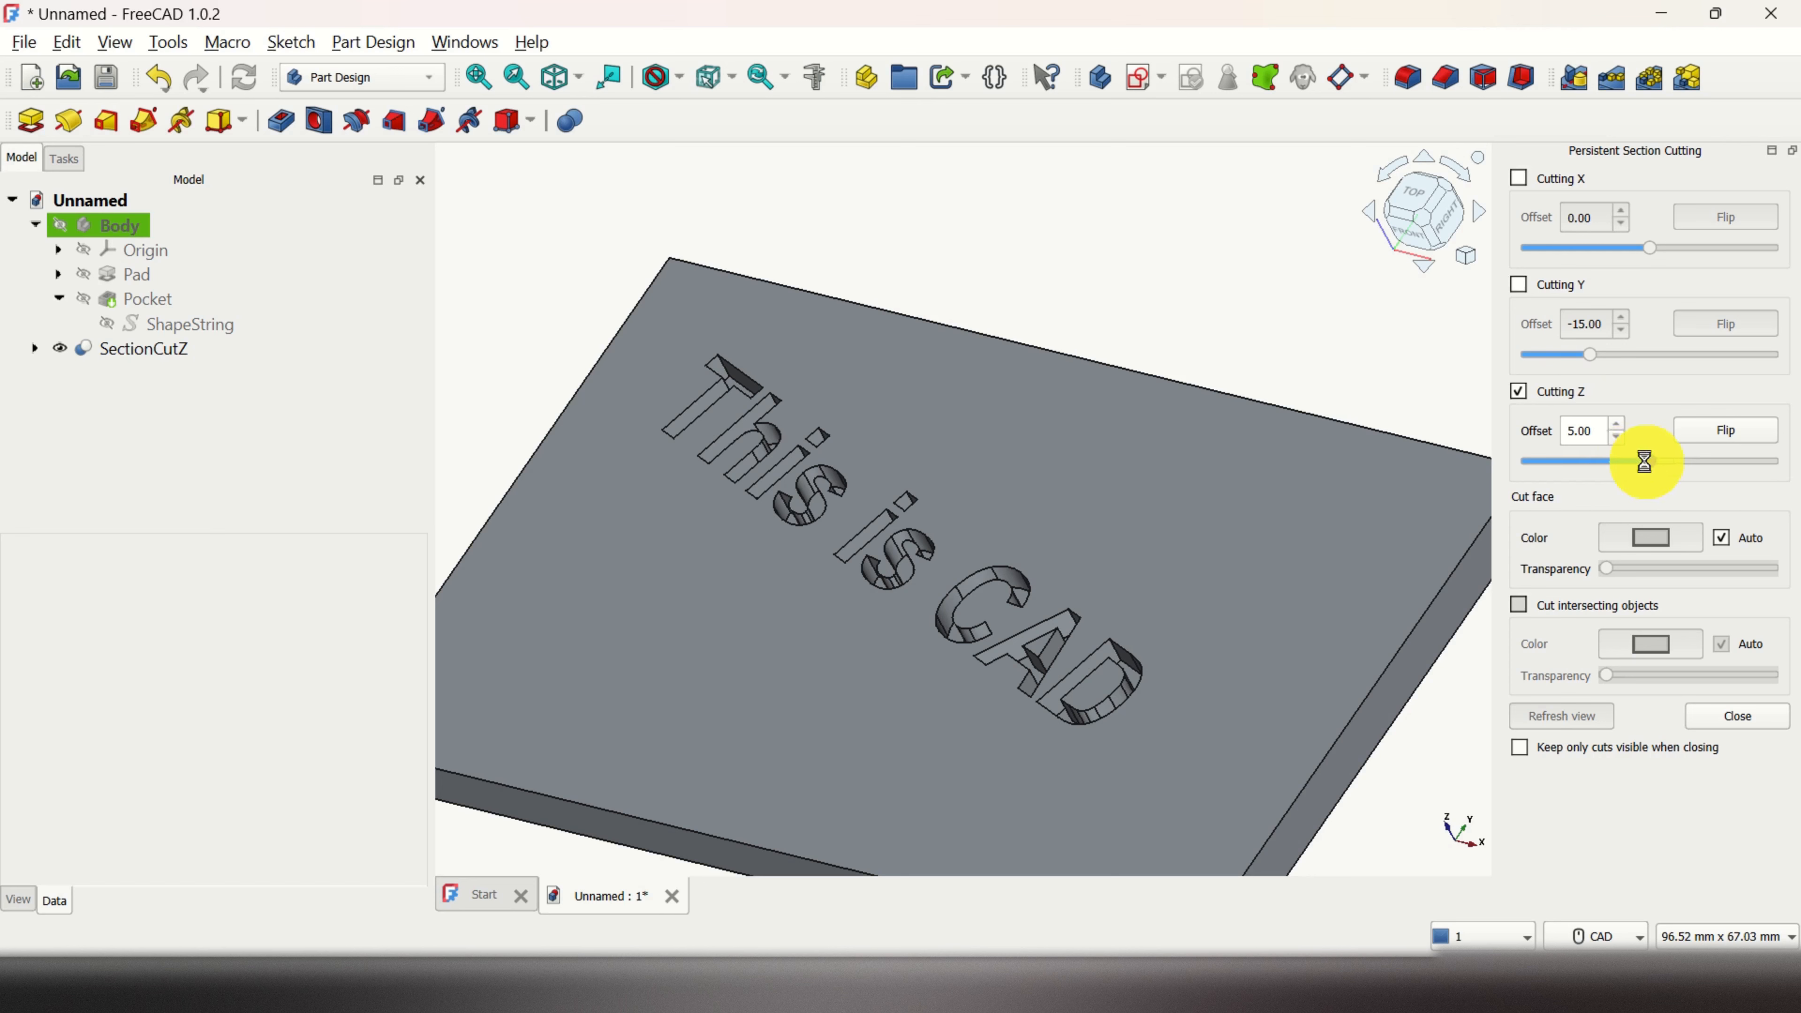
left_click_drag(1615, 465, 1660, 465)
left_click(1728, 434)
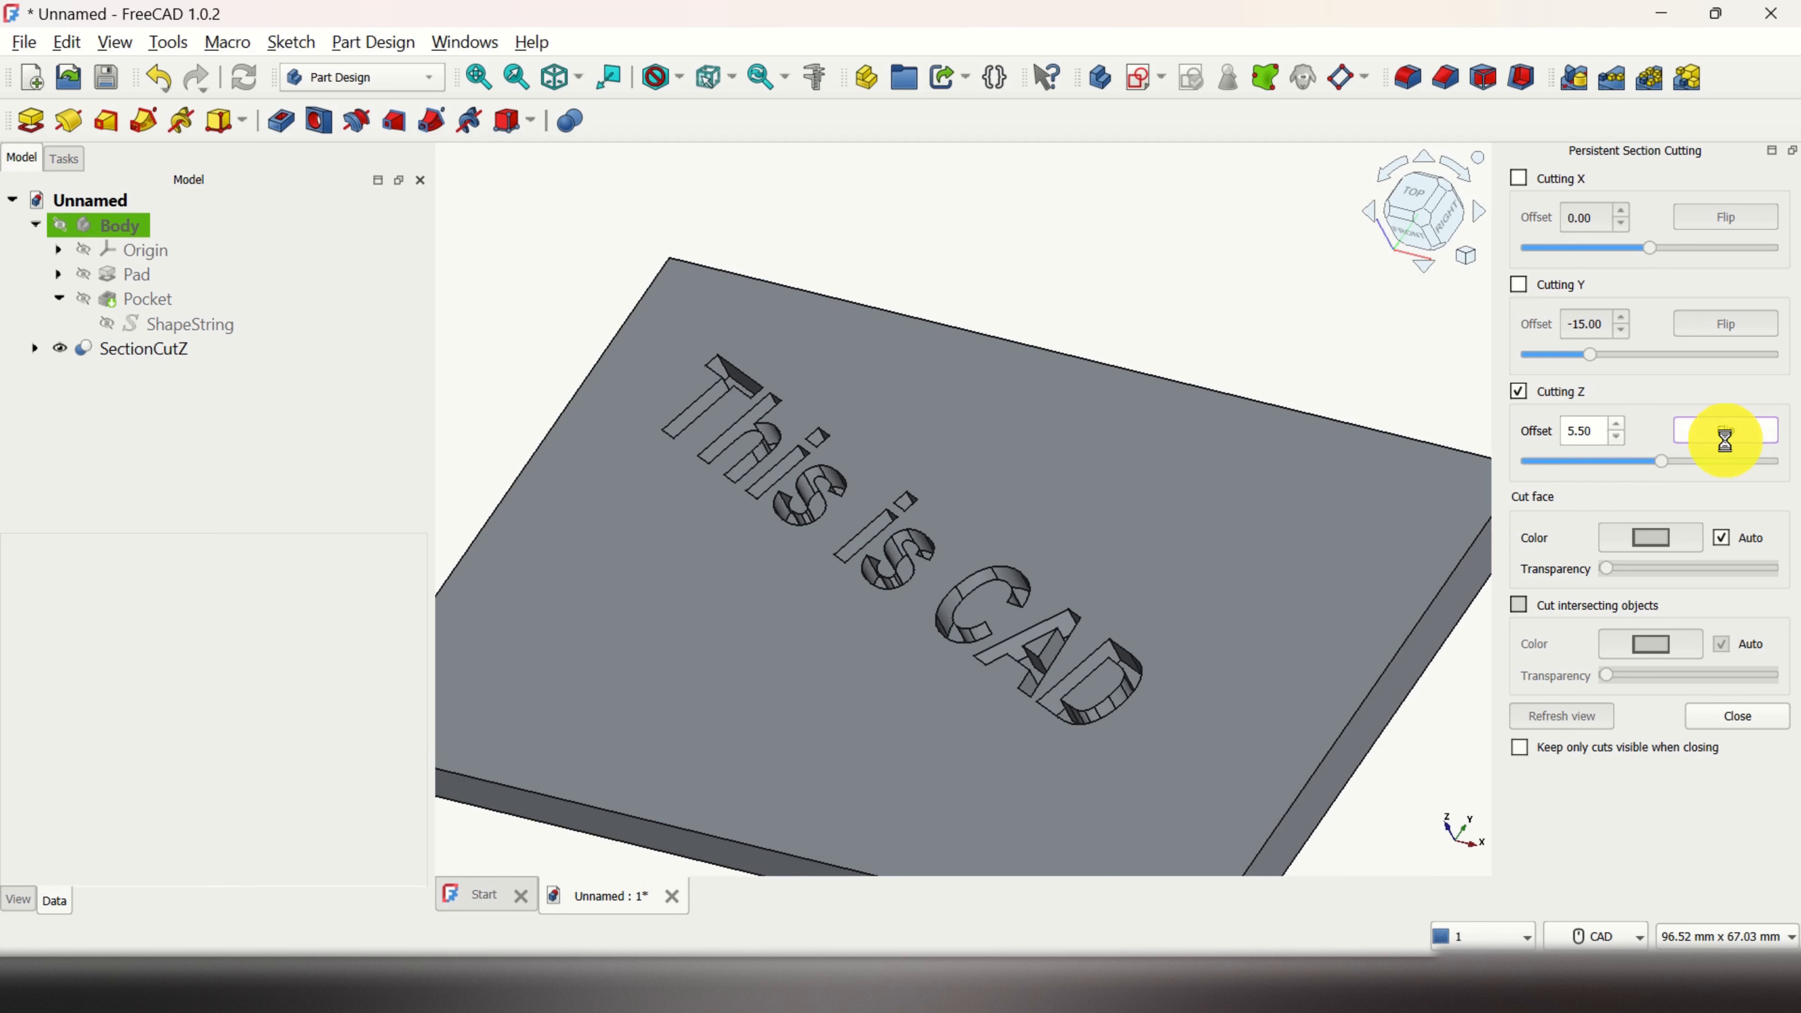
left_click_drag(1665, 459, 1774, 445)
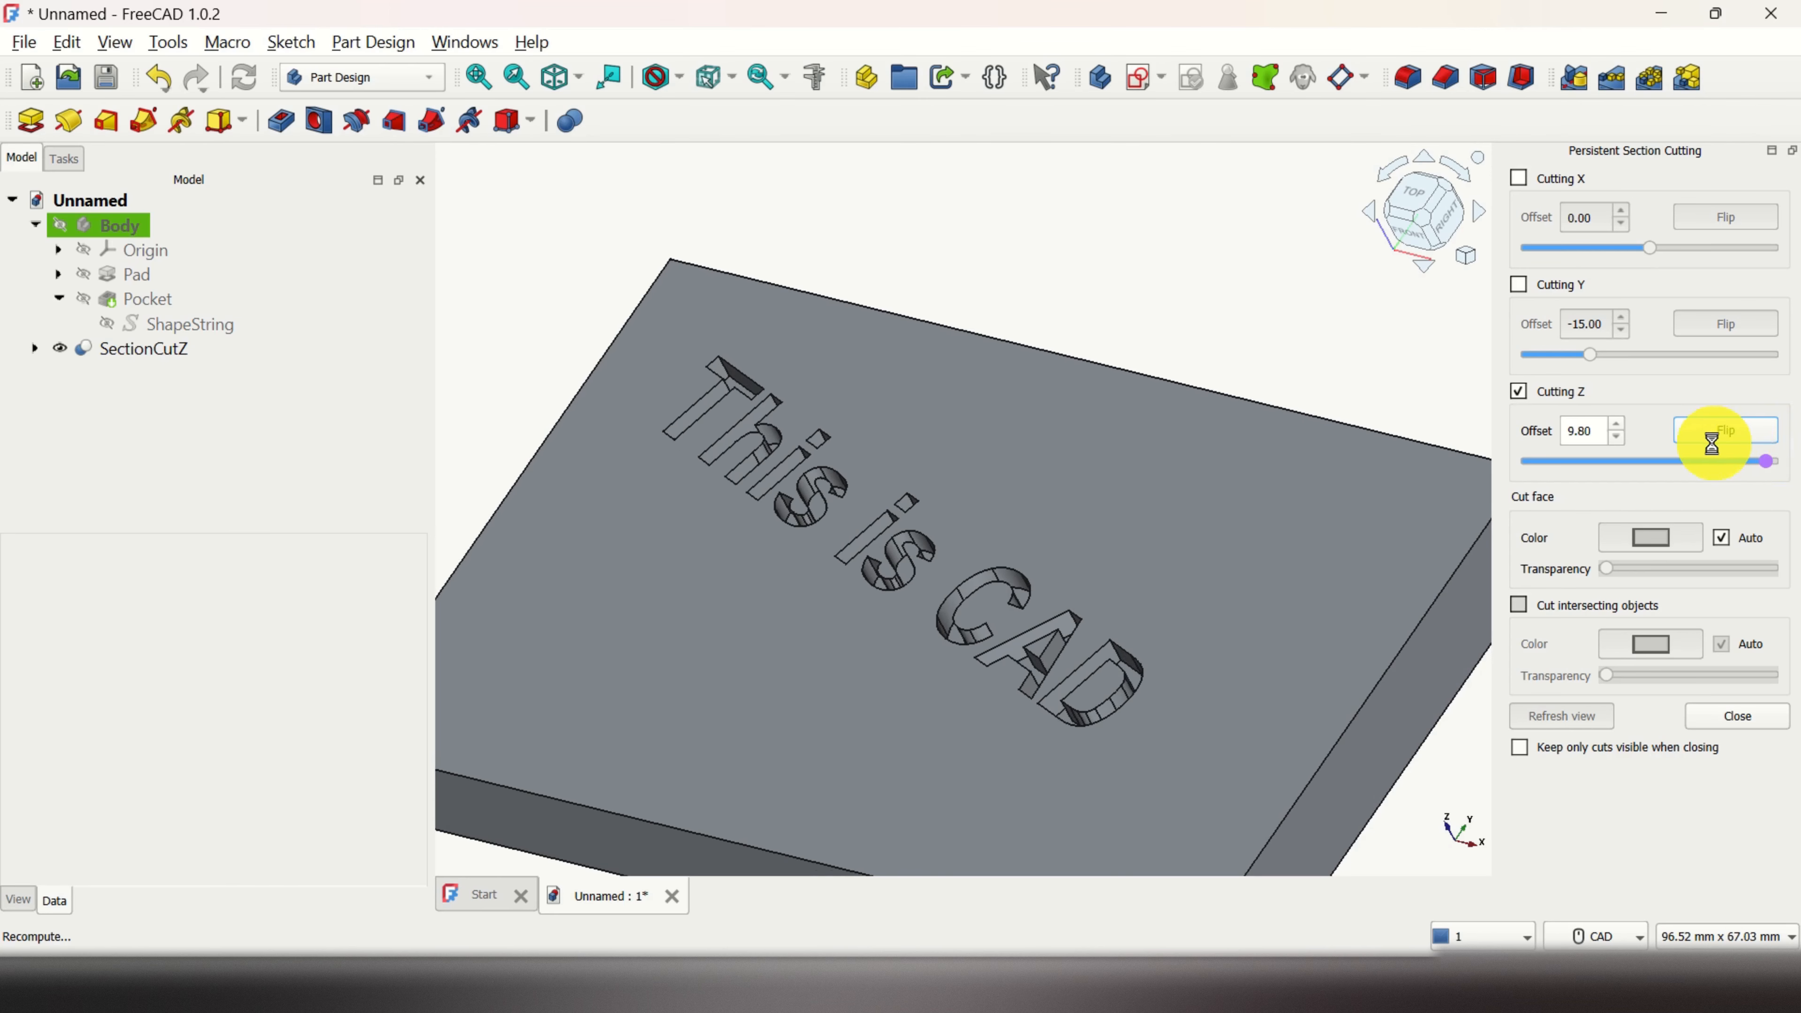
left_click_drag(1712, 443, 1748, 448)
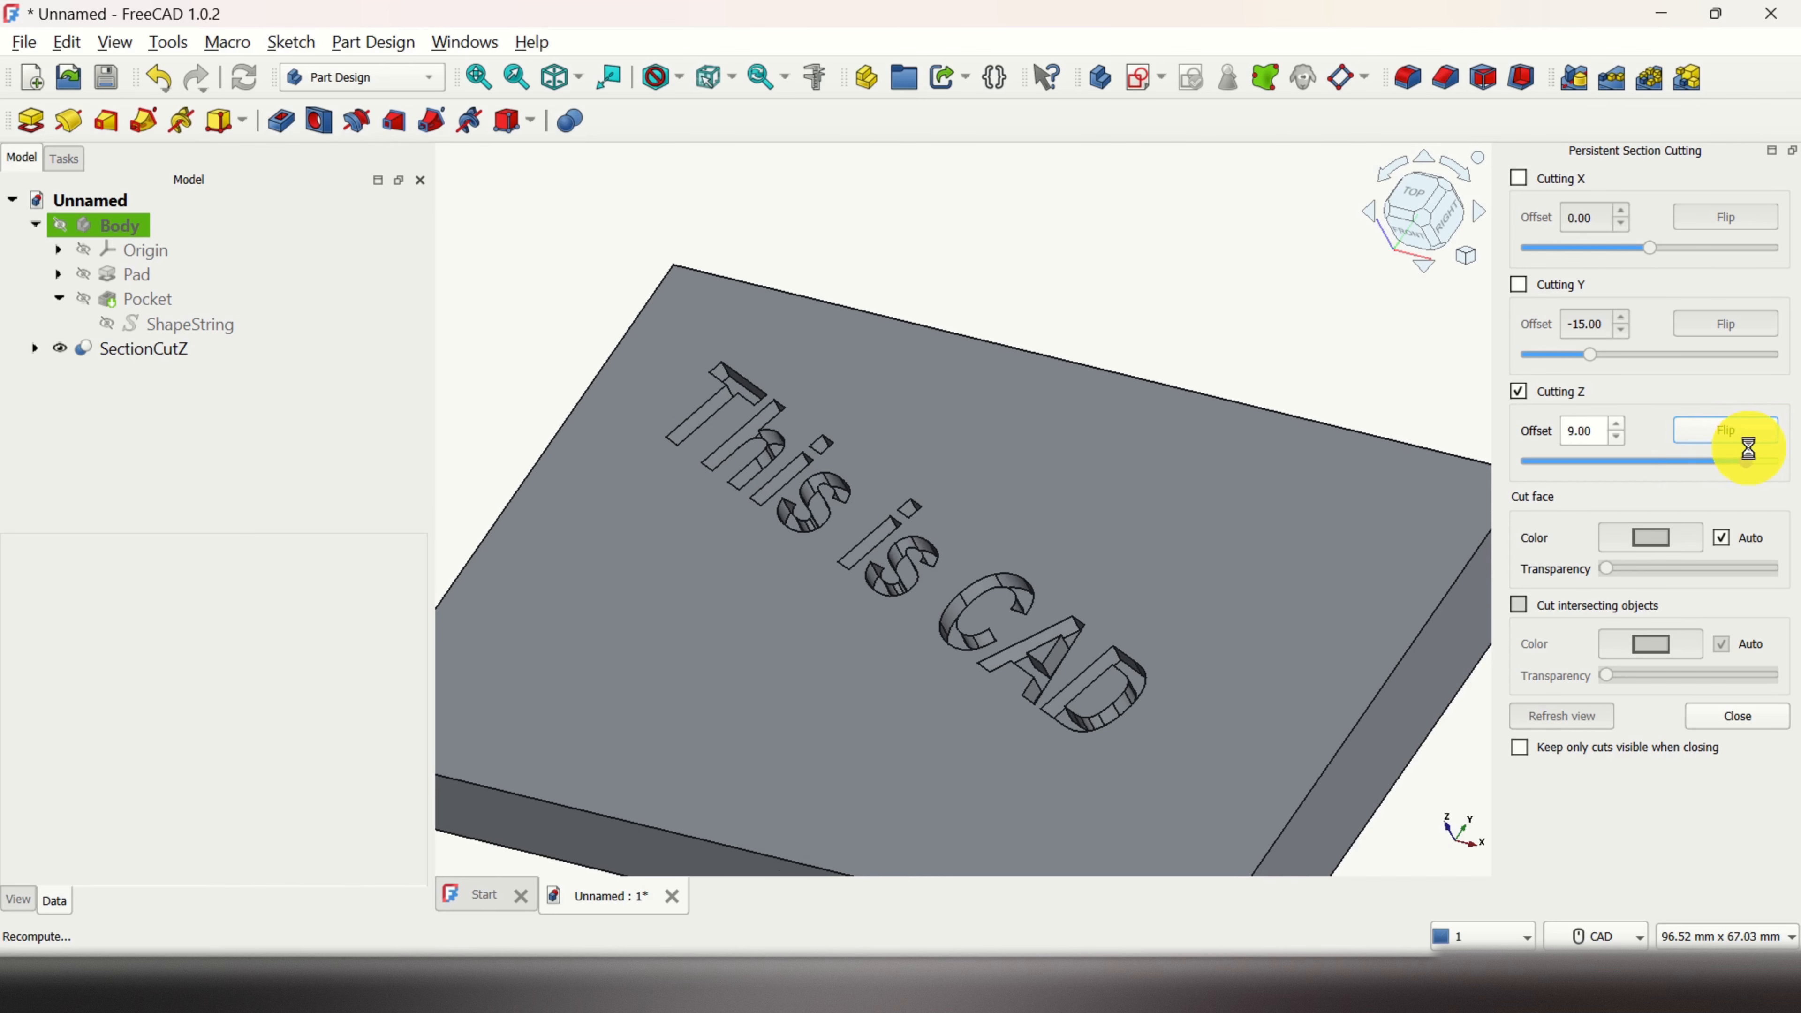